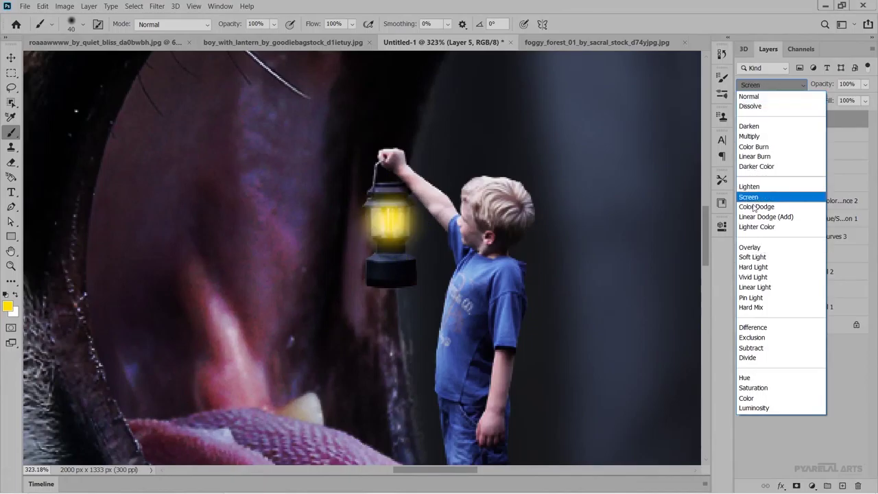
- Blend Layer 5's yellow lantern glow as Lighter Color, then deselect it
left_click(753, 226)
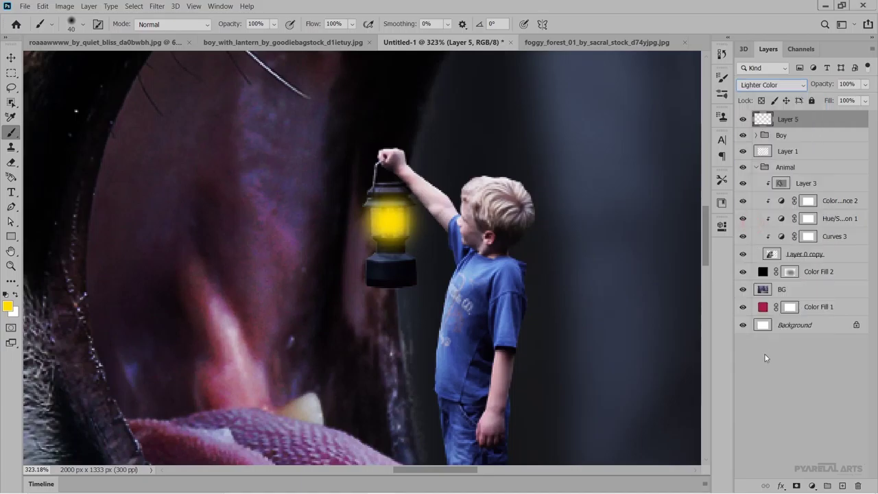
left_click(771, 372)
scroll(494, 293, "down", 5)
scroll(498, 291, "down", 5)
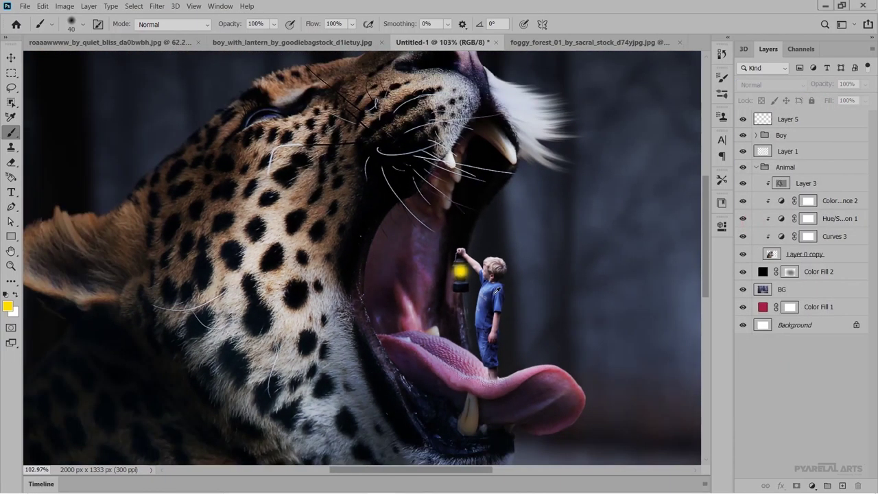
scroll(453, 260, "up", 4)
scroll(442, 262, "up", 4)
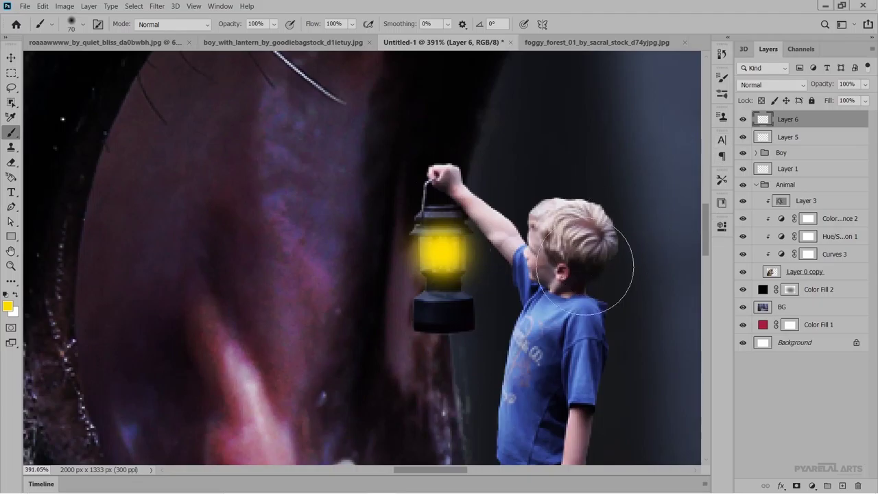
- Set the foreground colour to the lantern yellow fdde0c and switch to the Brush
left_click(9, 306)
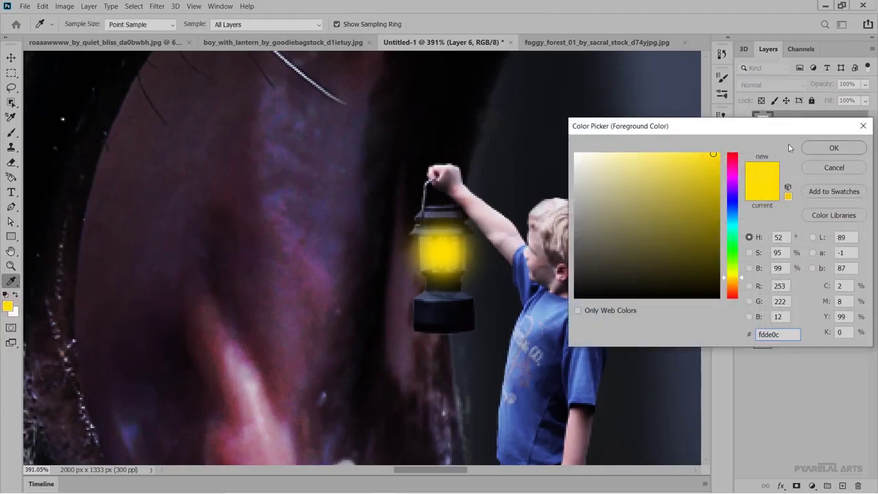
left_click(834, 147)
key("b")
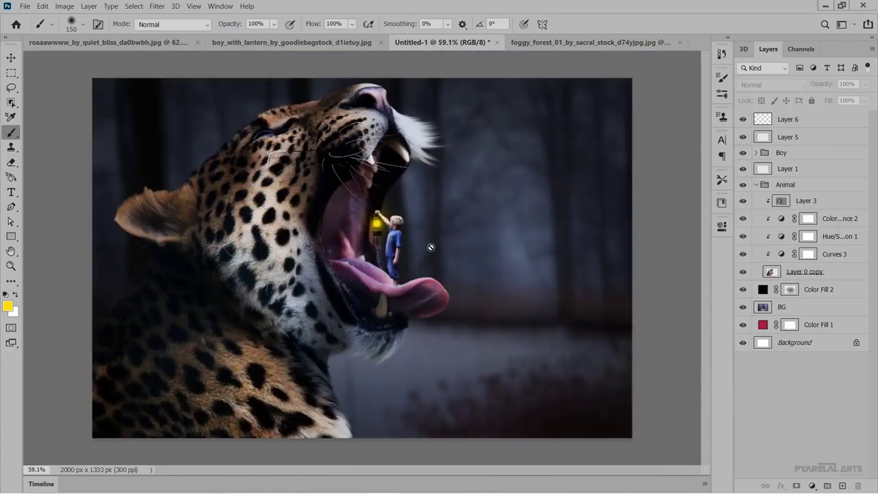
scroll(366, 226, "up", 2)
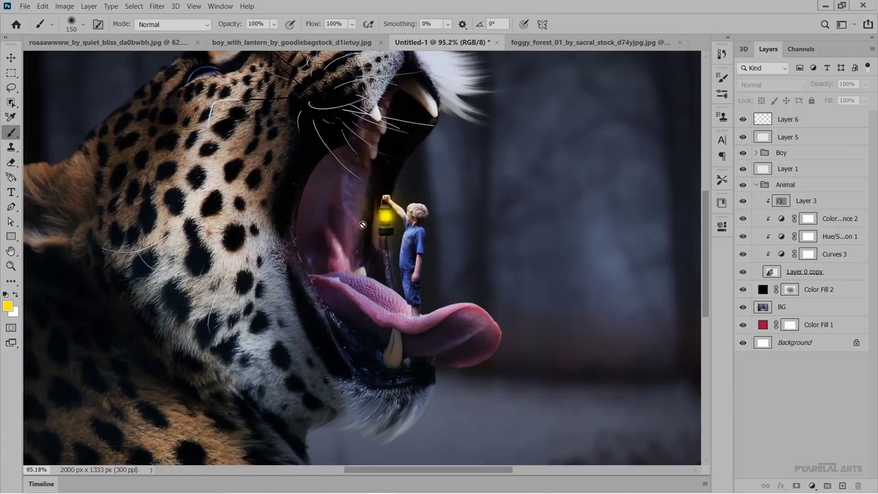
scroll(292, 213, "up", 1)
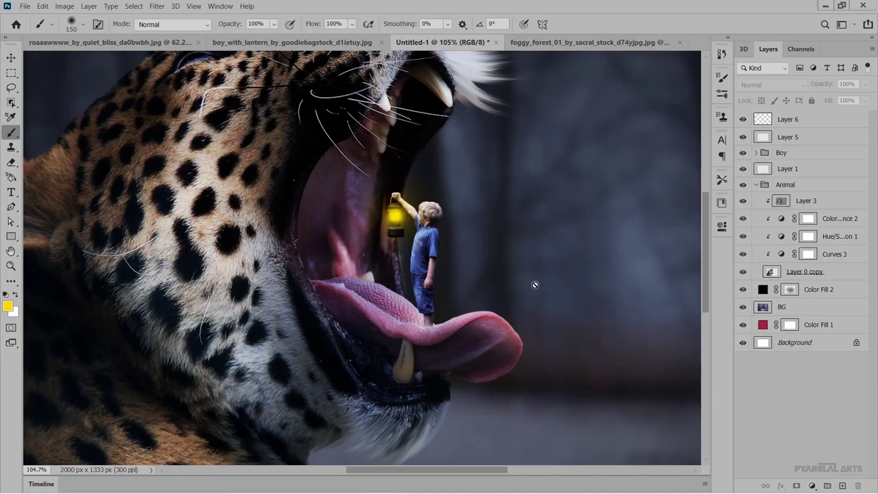
scroll(534, 284, "down", 5)
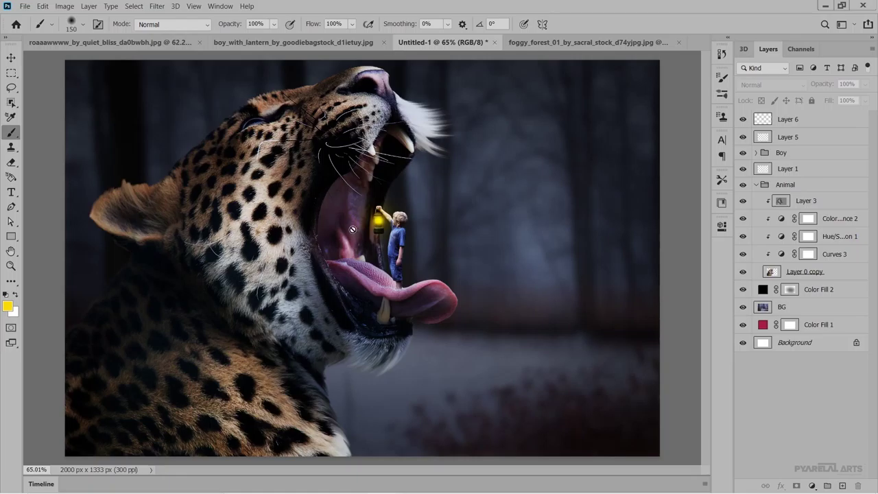
scroll(365, 238, "up", 3)
scroll(342, 223, "up", 1)
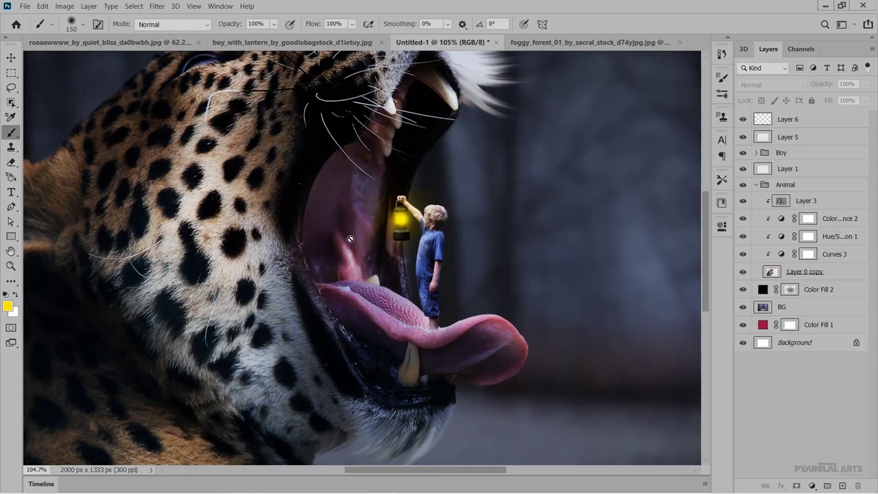
scroll(350, 240, "up", 1)
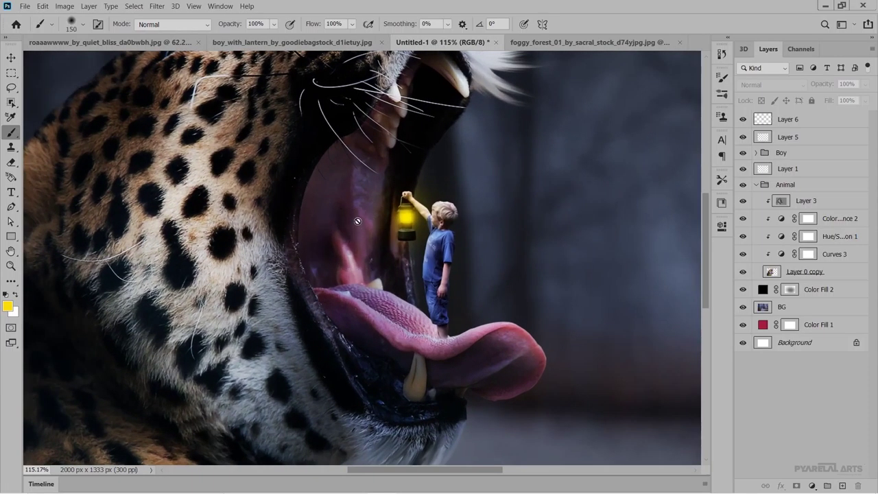
left_click(812, 126)
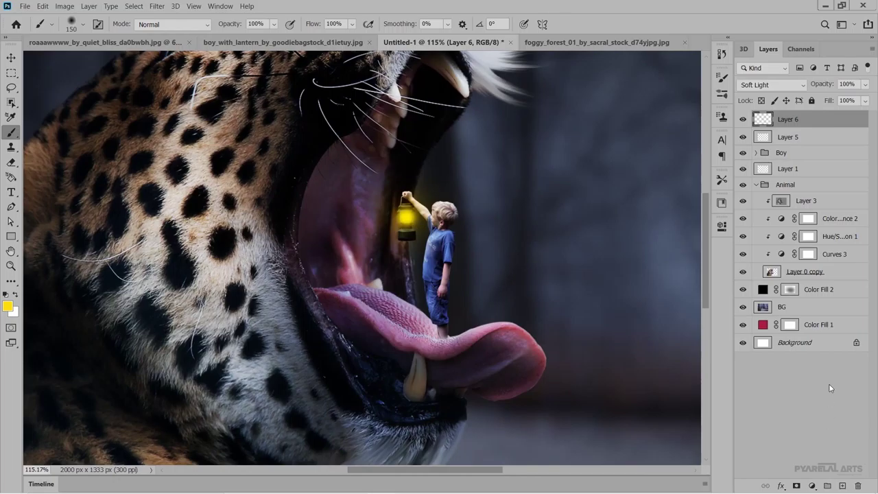
- Add Layer 7 above Layer 3 in the Animal group as a clipping mask
left_click(838, 200)
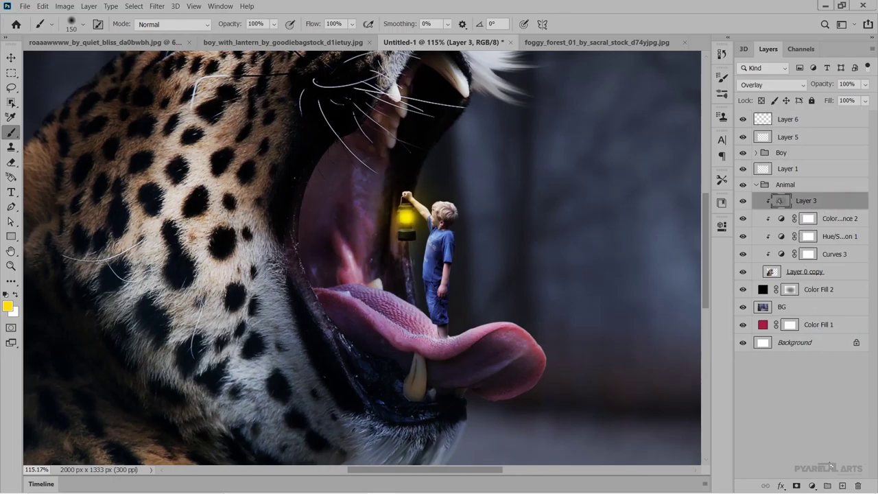
left_click(842, 485)
right_click(817, 204)
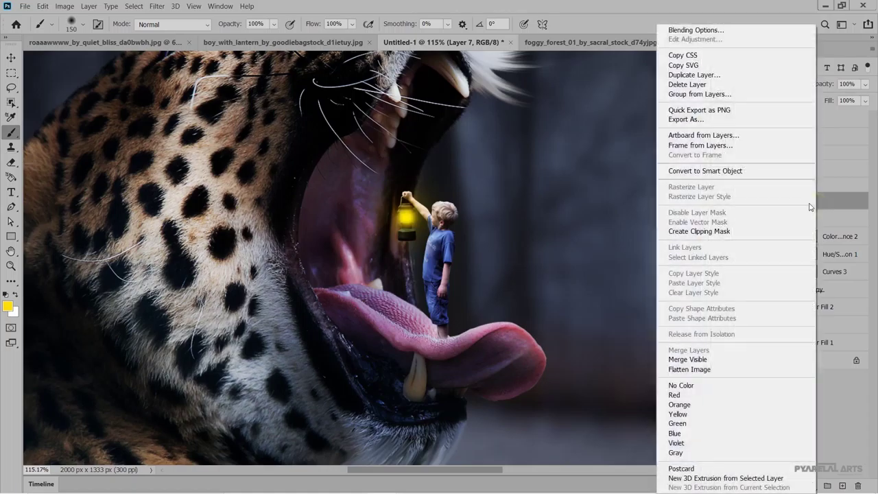
left_click(704, 233)
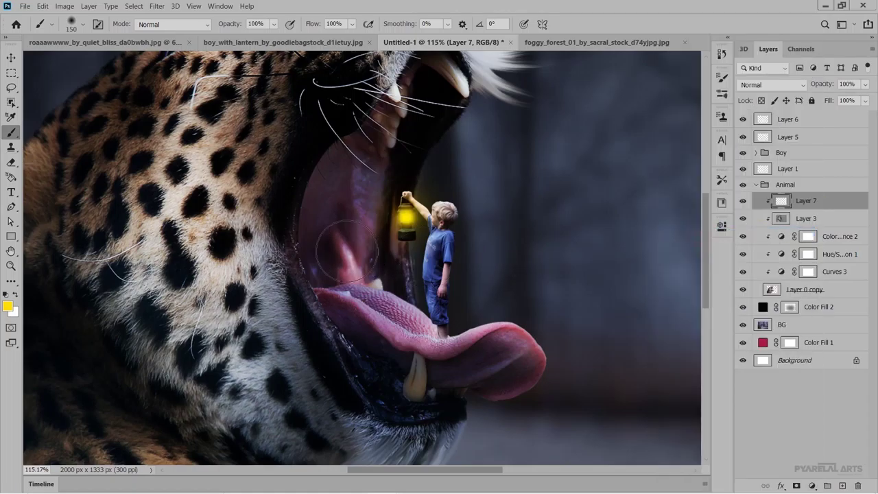
left_click(332, 209)
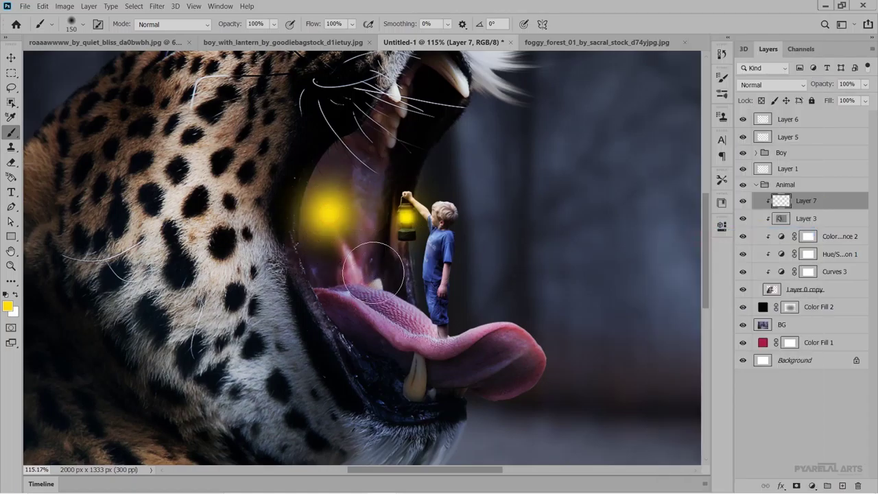
key("ctrl+z")
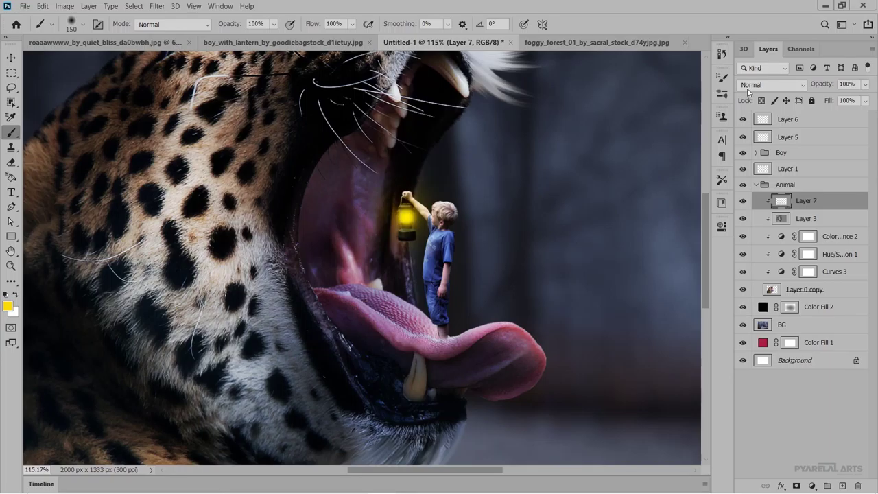
- Set Layer 7 to Overlay and paint a lower-opacity yellow-orange glow over the tongue and mouth
left_click(748, 87)
left_click(753, 244)
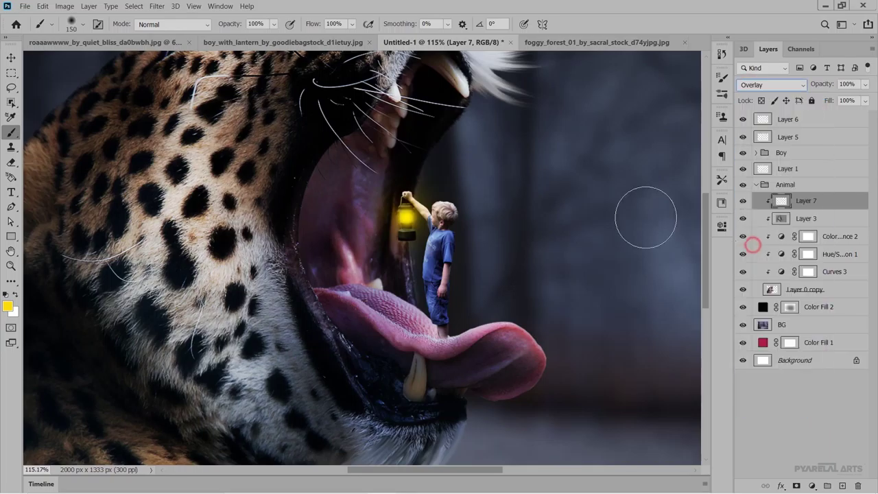
left_click_drag(368, 183, 367, 208)
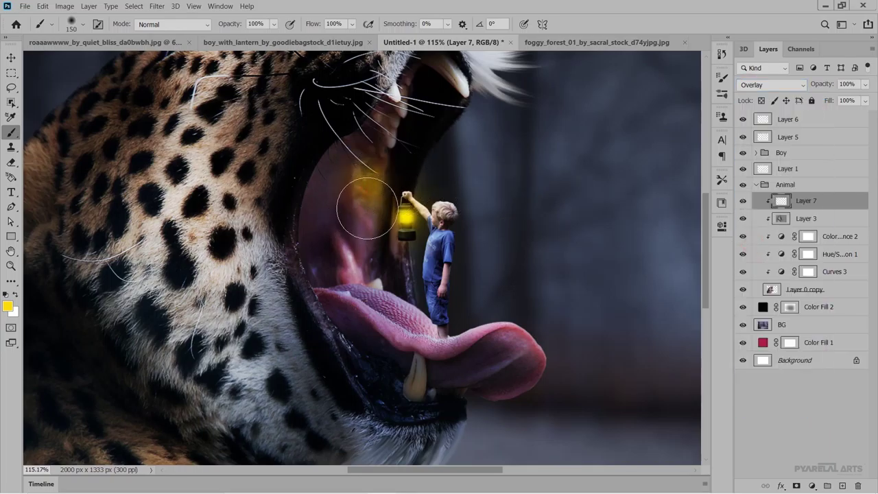
key("ctrl+z")
left_click_drag(235, 26, 211, 28)
mouse_move(374, 286)
left_mouse_down()
mouse_move(419, 323)
mouse_move(349, 270)
mouse_move(353, 137)
mouse_move(325, 223)
mouse_move(323, 290)
mouse_move(385, 275)
left_mouse_up()
- Brush more glow along the lower-left inside of the leopard's mouth on Layer 7
key("ctrl+0")
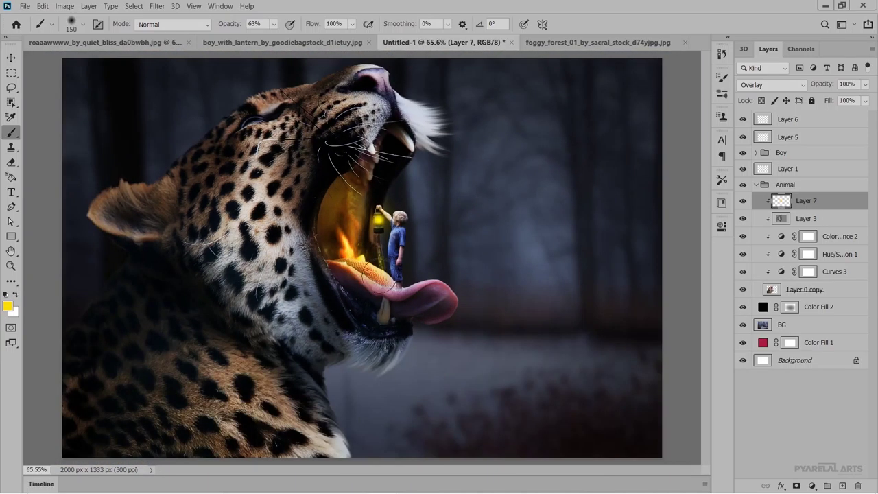
scroll(348, 213, "up", 2)
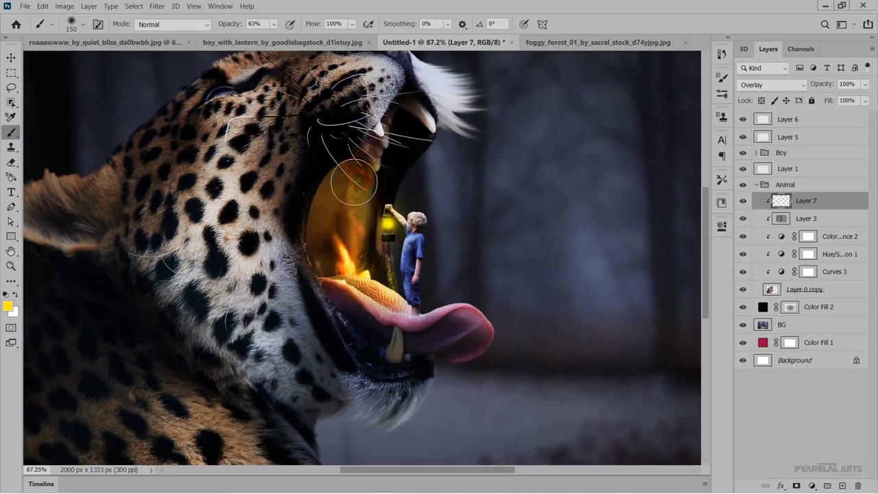
mouse_move(353, 181)
left_mouse_down()
mouse_move(319, 245)
mouse_move(357, 281)
mouse_move(374, 278)
mouse_move(384, 302)
mouse_move(412, 302)
mouse_move(395, 295)
mouse_move(394, 257)
mouse_move(371, 257)
mouse_move(350, 216)
mouse_move(355, 174)
mouse_move(330, 196)
mouse_move(333, 234)
mouse_move(368, 213)
mouse_move(376, 163)
left_mouse_up()
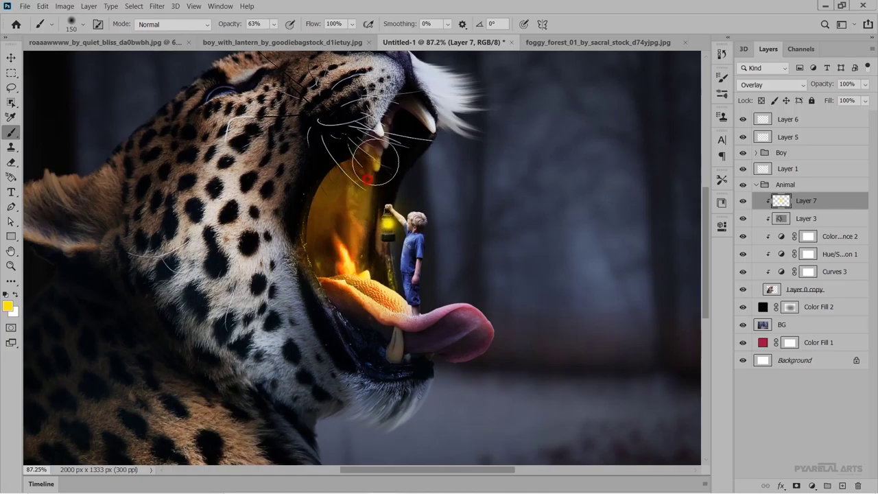
scroll(349, 209, "down", 3)
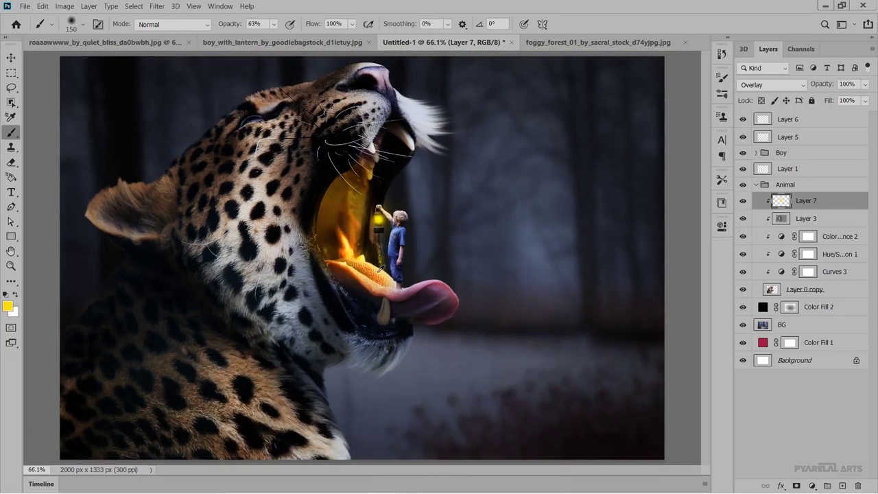
scroll(383, 267, "up", 1)
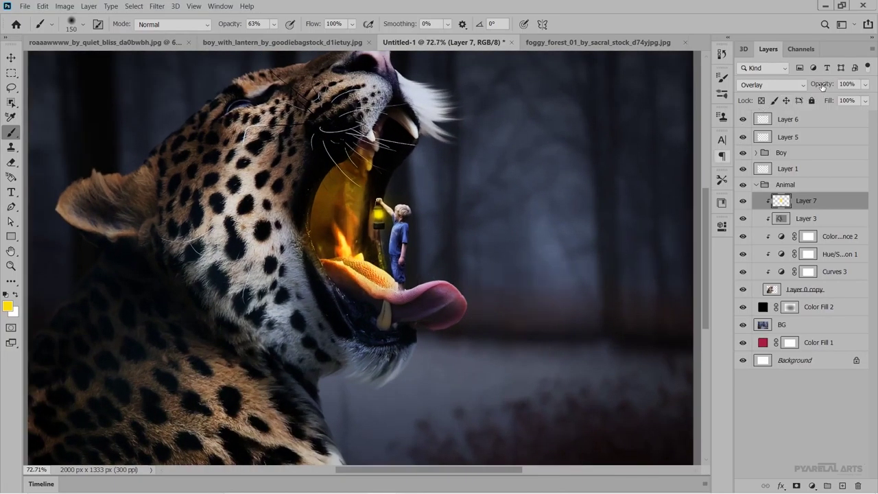
- Adjust Layer 7's opacity back to 100%, keeping Overlay blending
left_click_drag(823, 86, 814, 85)
left_click_drag(825, 85, 837, 85)
left_click(769, 87)
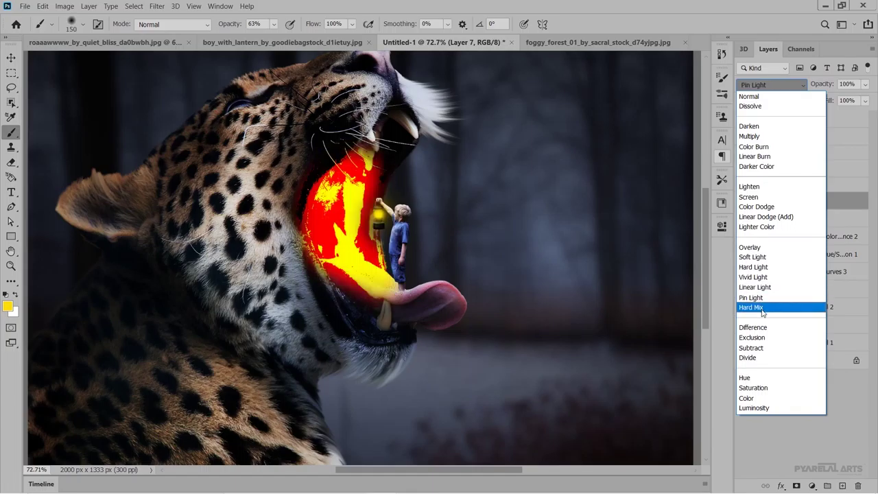
- Keep Layer 7 on Overlay blending and deselect it
left_click(765, 251)
left_click(759, 402)
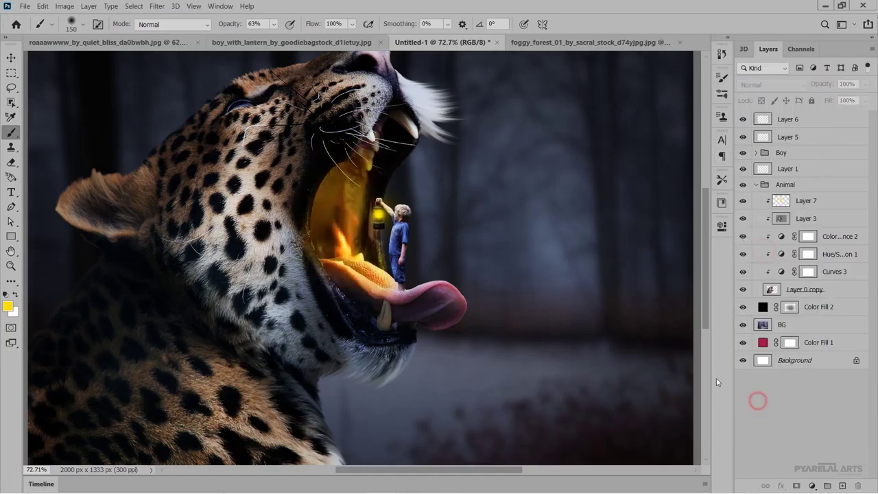
scroll(477, 317, "down", 1)
scroll(475, 321, "down", 1)
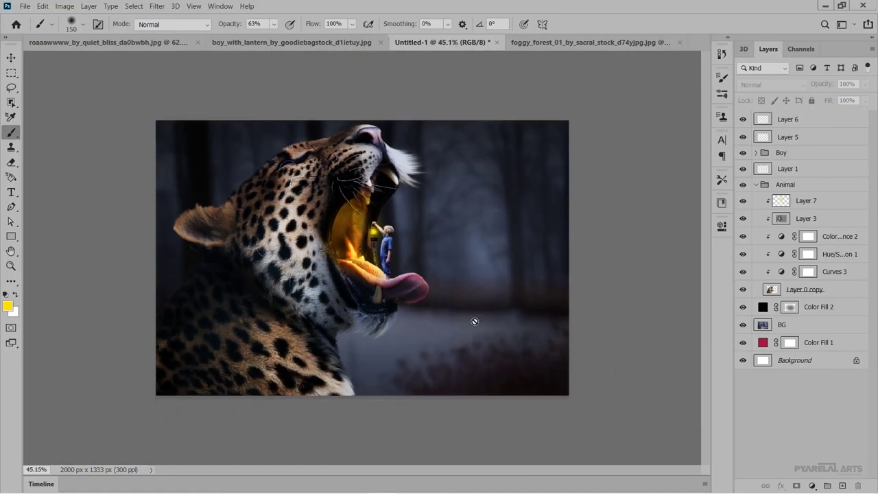
scroll(472, 319, "up", 2)
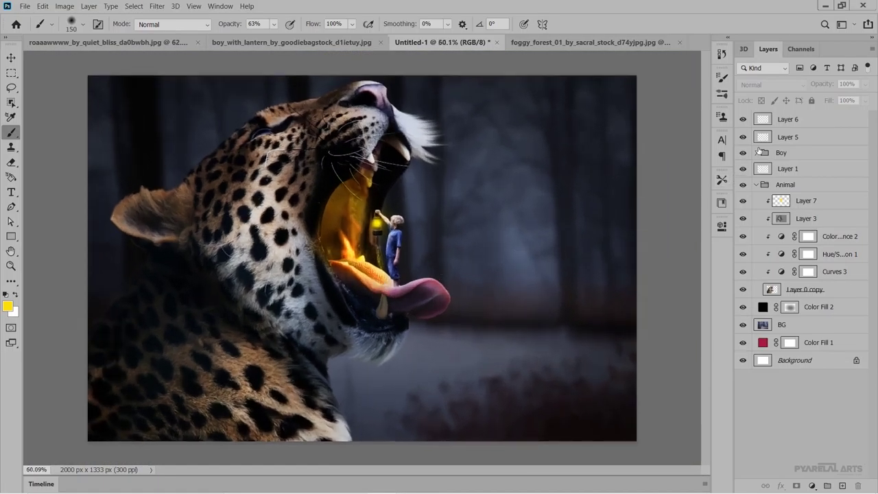
- Set Layer 6 to Overlay, compare its glow on and off, and leave it at 100% opacity
left_click(790, 123)
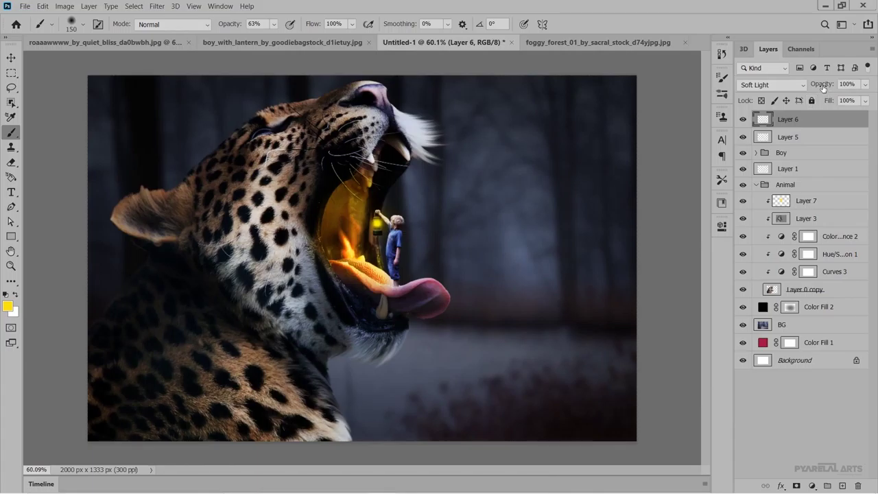
left_click_drag(823, 87, 766, 98)
left_click(768, 85)
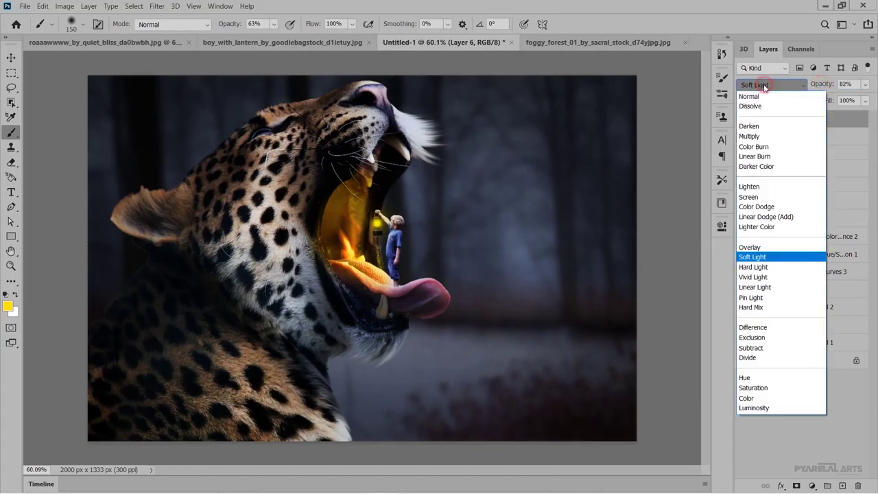
left_click(753, 250)
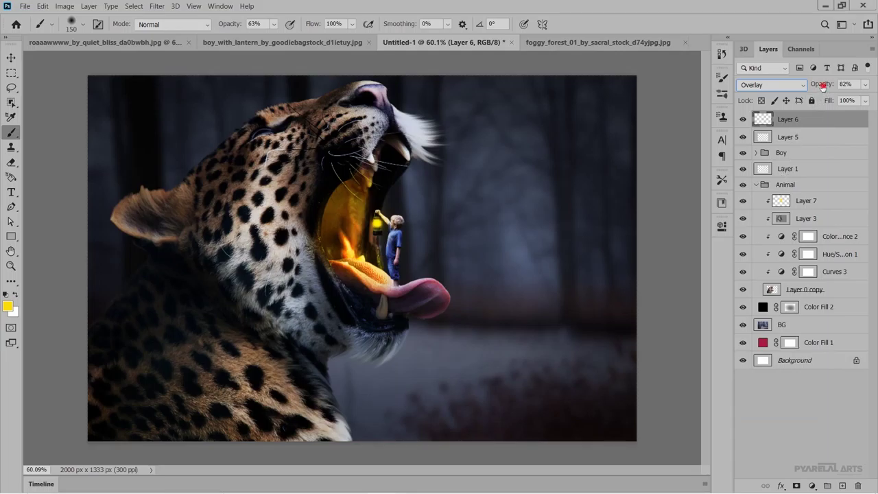
left_click_drag(822, 85, 816, 87)
left_click(743, 120)
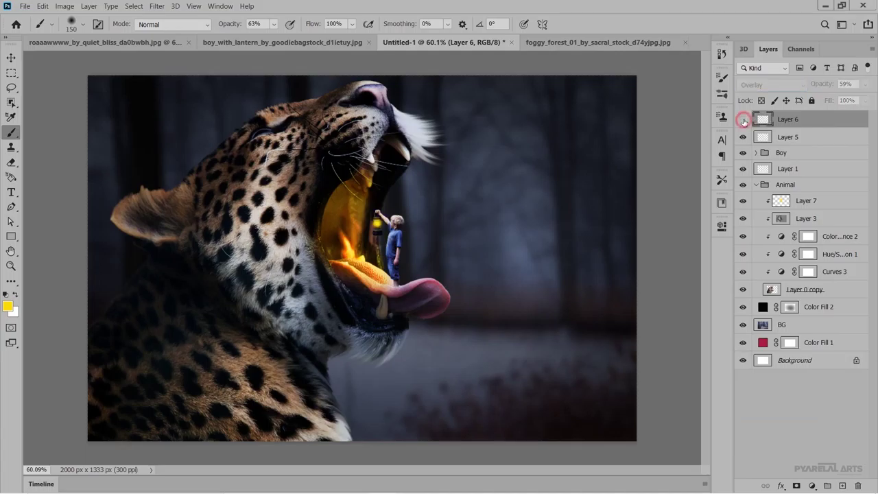
left_click(744, 119)
left_click_drag(822, 84, 825, 89)
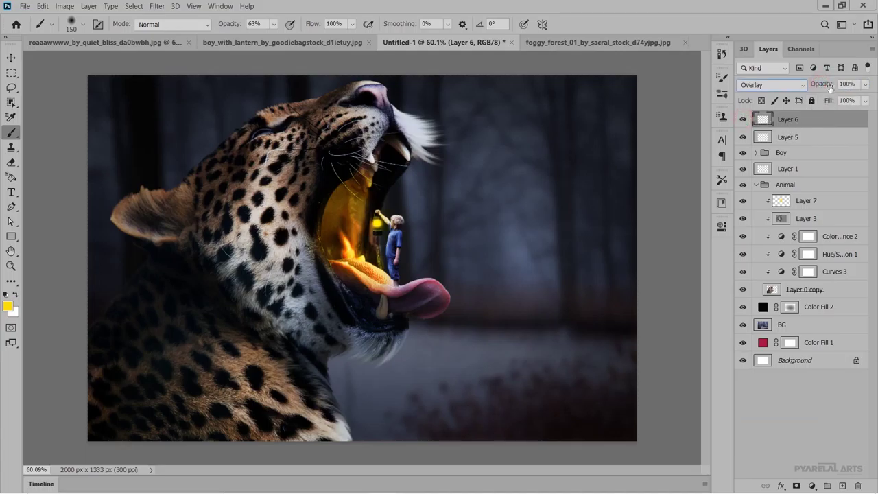
- Confirm Layer 5 on Lighter Color and Layer 6 on Overlay, then test Layer 7's opacity
left_click(792, 135)
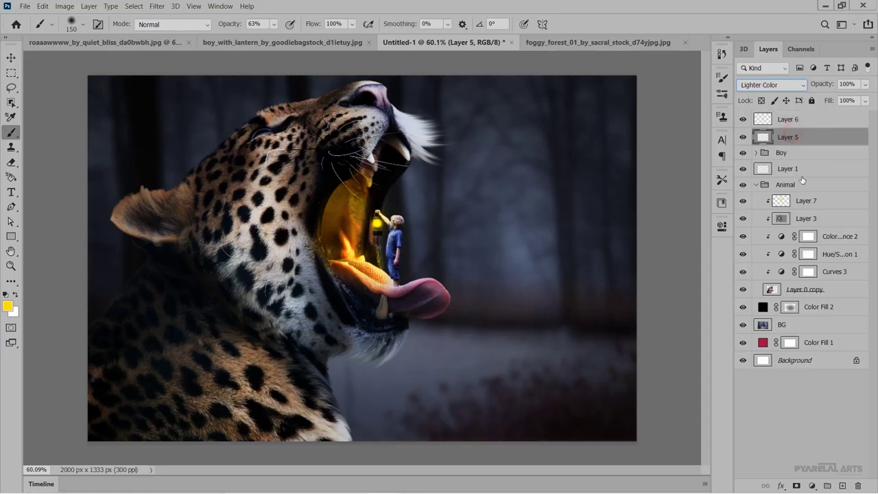
left_click(789, 119)
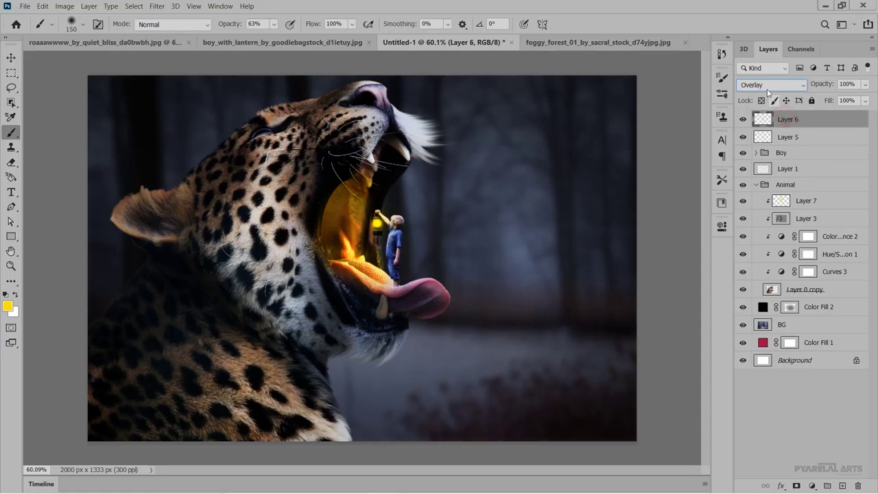
left_click(769, 84)
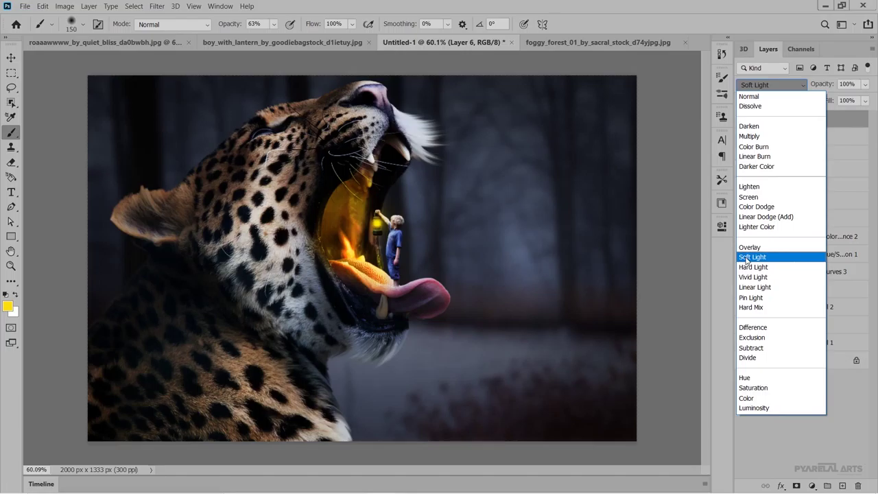
left_click(747, 258)
left_click(812, 200)
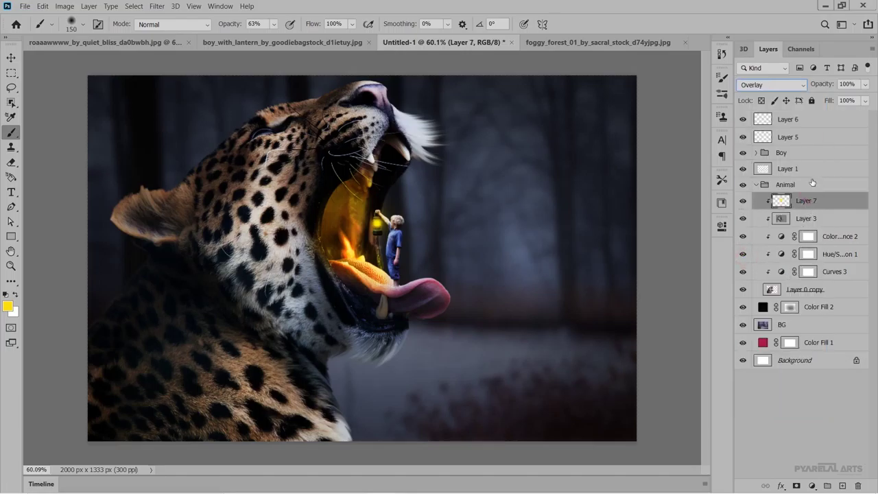
mouse_move(823, 84)
left_mouse_down()
mouse_move(811, 87)
mouse_move(831, 83)
left_mouse_up()
- Add Layer 8 above the Boy group, clipped to it and blended as Overlay
left_click(756, 153)
left_click(839, 171)
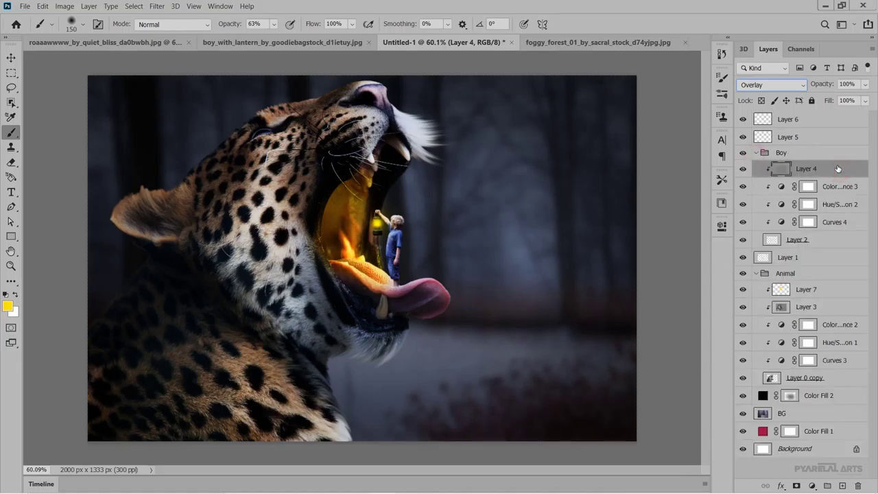
left_click(757, 153)
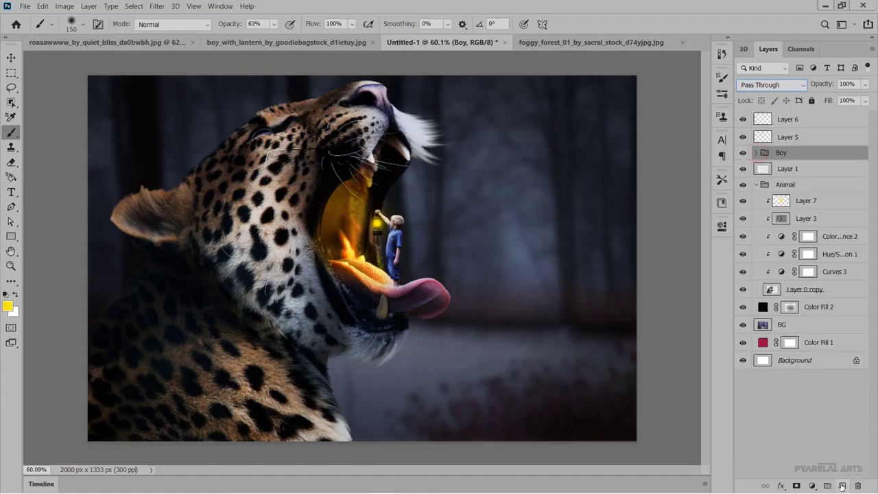
left_click(843, 486)
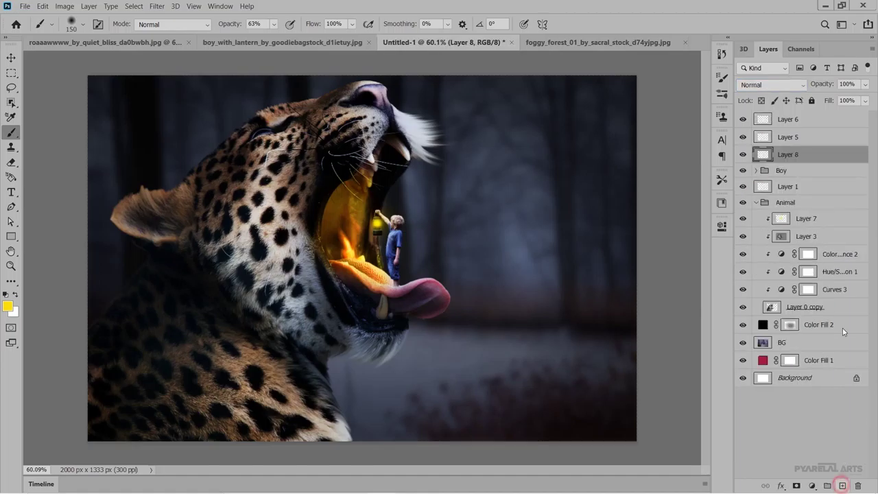
right_click(809, 155)
left_click(720, 233)
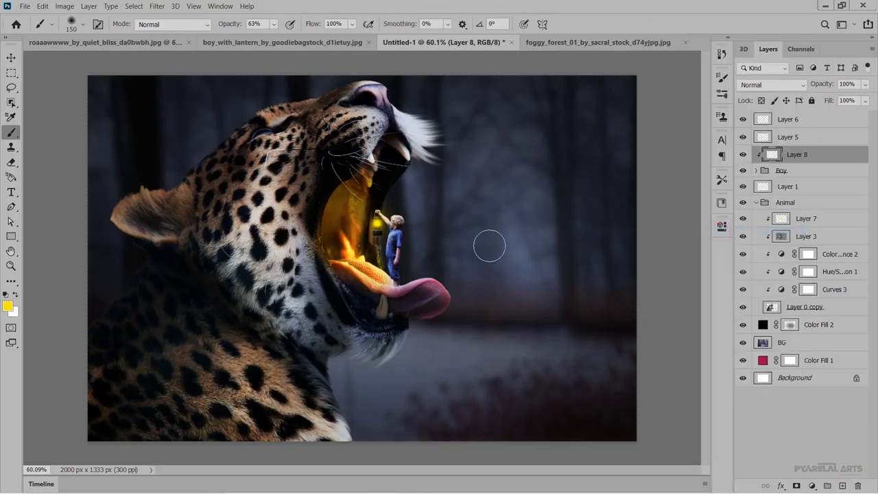
scroll(351, 280, "up", 5)
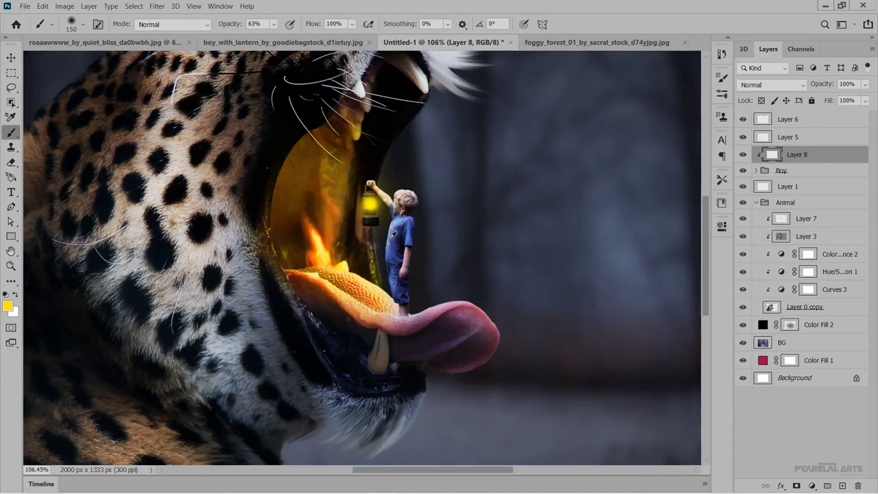
key("ctrl+z")
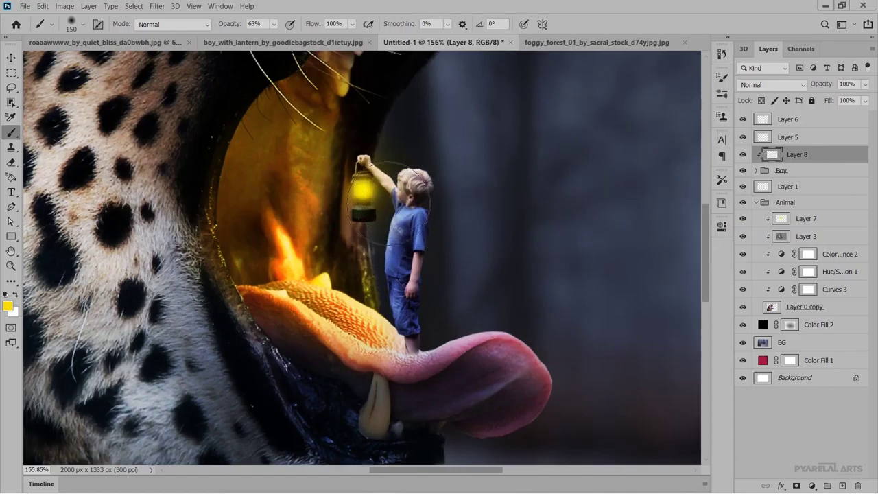
left_click(762, 84)
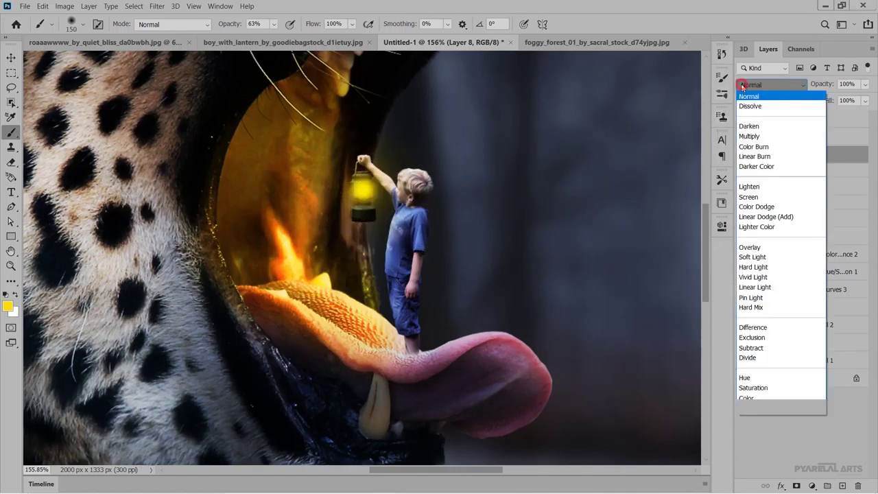
left_click(755, 247)
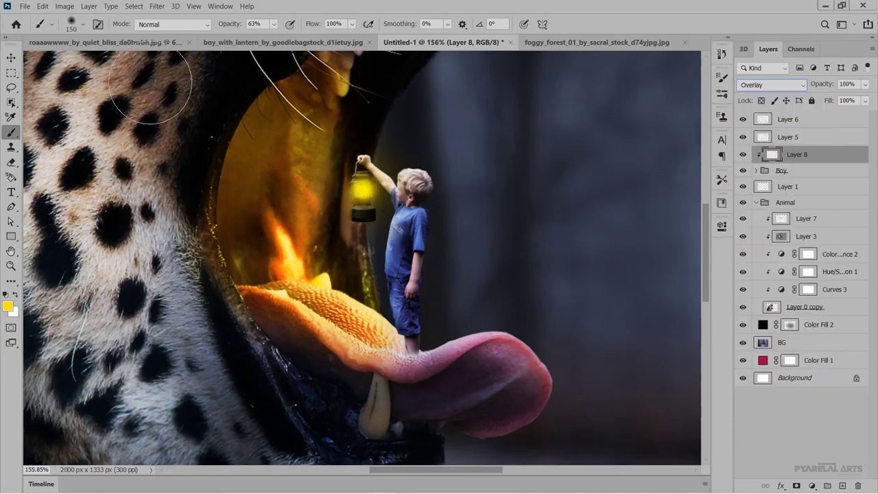
- Shrink the brush and set it to 33% opacity and 73% flow
left_click(11, 57)
scroll(393, 185, "up", 3)
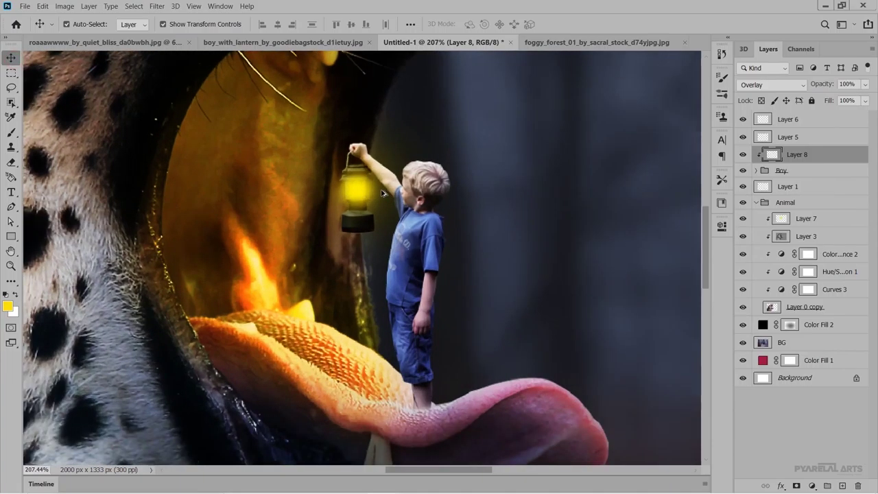
left_click(12, 134)
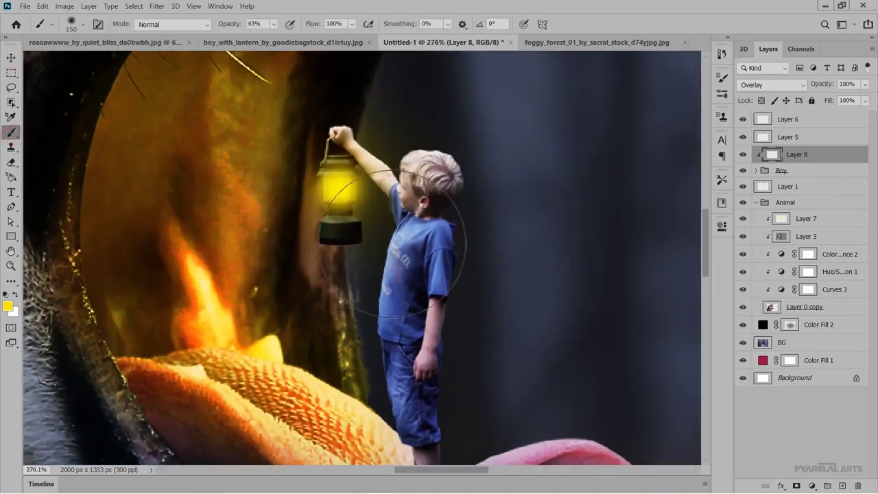
key("bracketleft")
key("bracketleft")
key("bracketleft")
key("bracketleft")
key("bracketleft")
key("bracketleft")
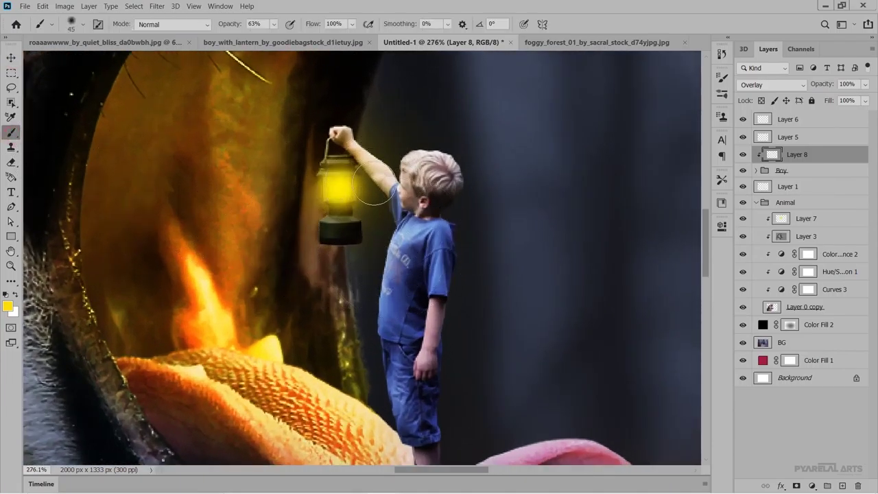
left_click_drag(236, 25, 229, 25)
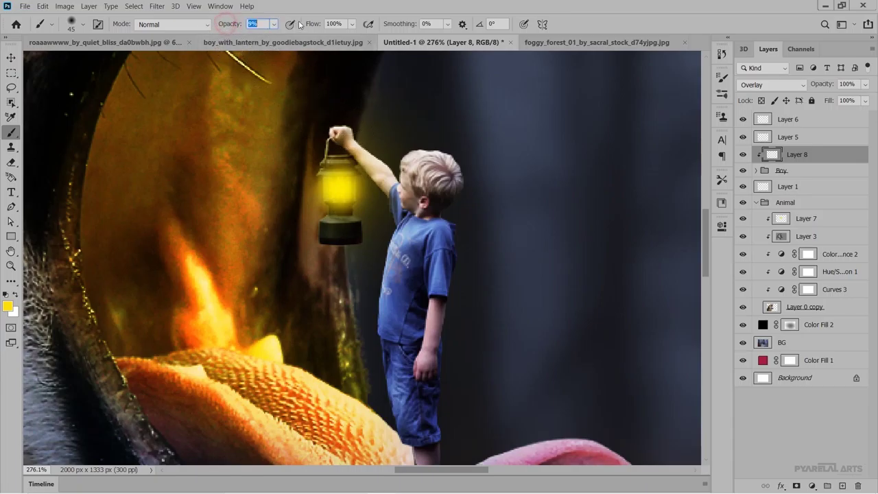
left_click_drag(314, 24, 296, 25)
left_click_drag(223, 26, 241, 26)
- Paint warm yellow lantern light over the boy's hand, arm and shoulder
mouse_move(376, 182)
left_mouse_down()
mouse_move(398, 202)
mouse_move(373, 333)
mouse_move(391, 382)
mouse_move(382, 323)
mouse_move(400, 221)
mouse_move(376, 295)
mouse_move(378, 367)
mouse_move(393, 315)
left_mouse_up()
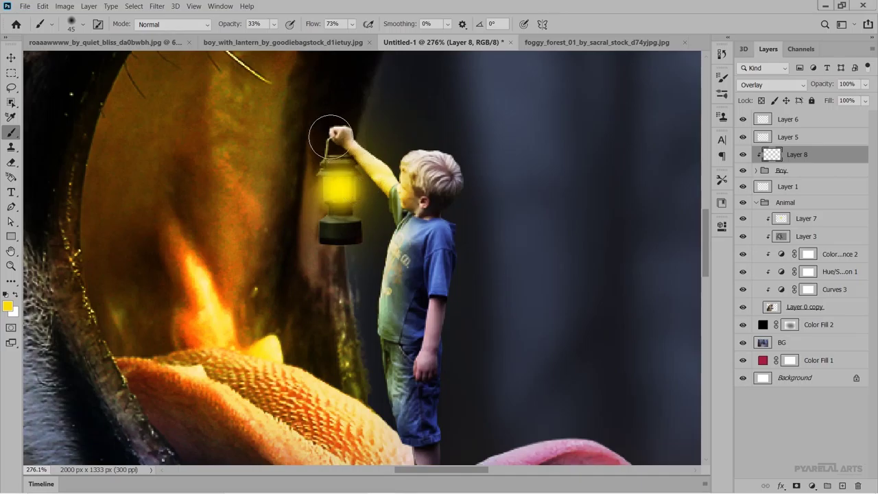
mouse_move(330, 135)
left_mouse_down()
mouse_move(383, 188)
mouse_move(365, 357)
mouse_move(398, 412)
mouse_move(399, 343)
left_mouse_up()
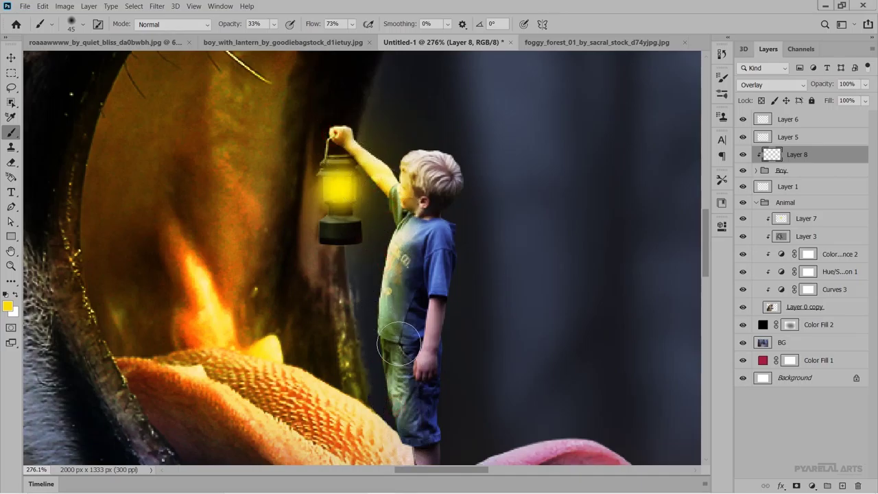
scroll(401, 370, "down", 2)
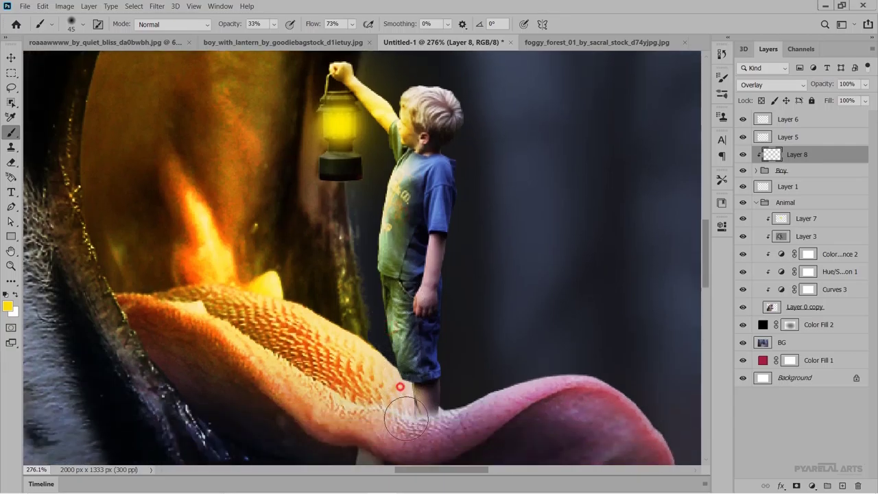
scroll(412, 405, "down", 3)
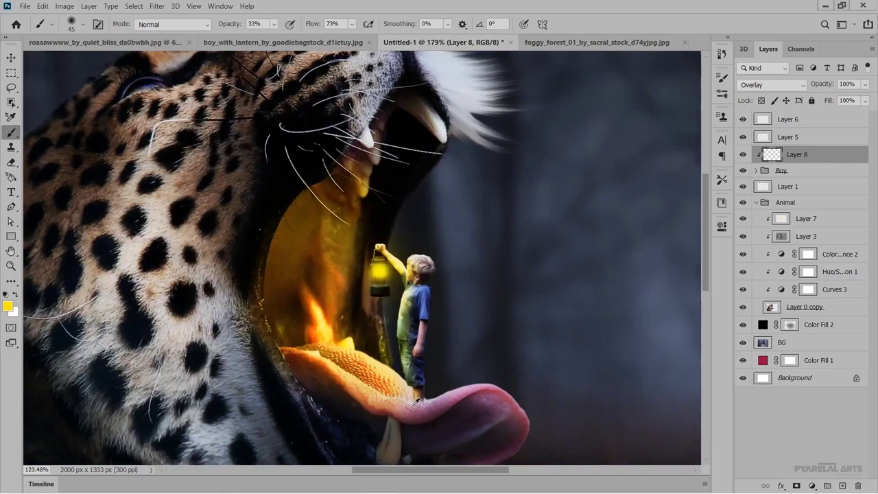
scroll(415, 402, "down", 3)
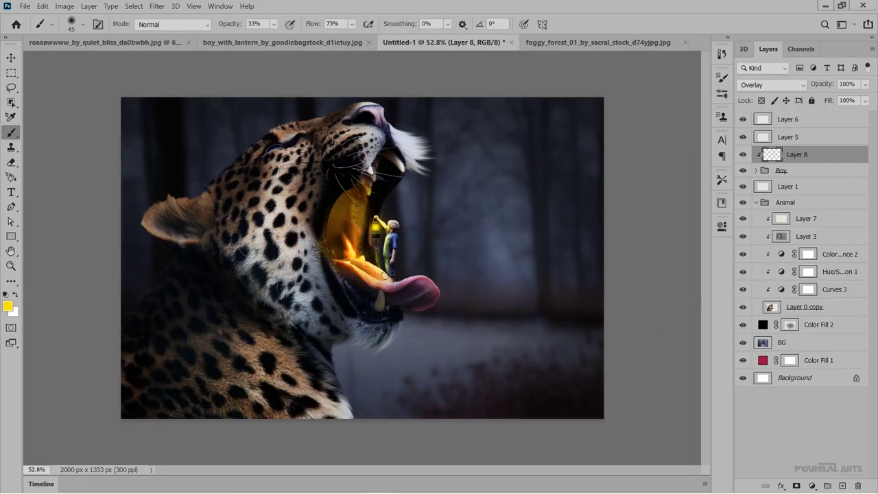
scroll(385, 276, "up", 2)
scroll(386, 275, "up", 2)
scroll(383, 268, "up", 1)
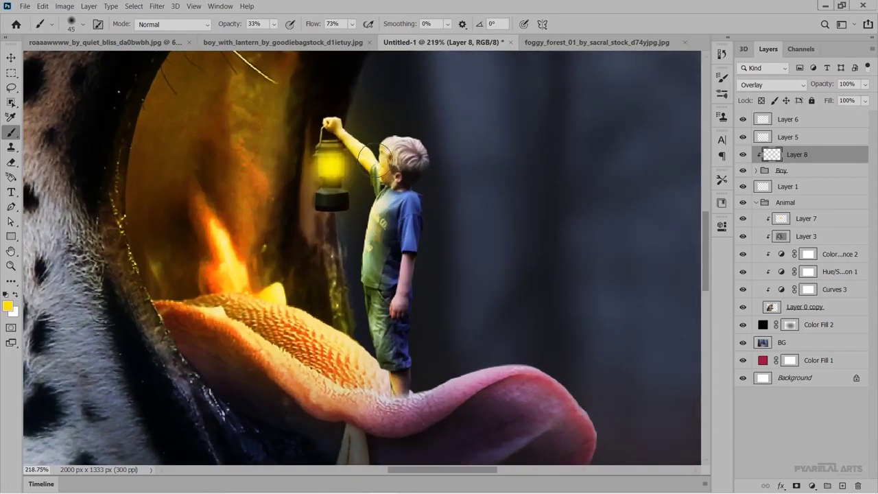
mouse_move(374, 158)
left_mouse_down()
mouse_move(385, 249)
mouse_move(382, 346)
left_mouse_up()
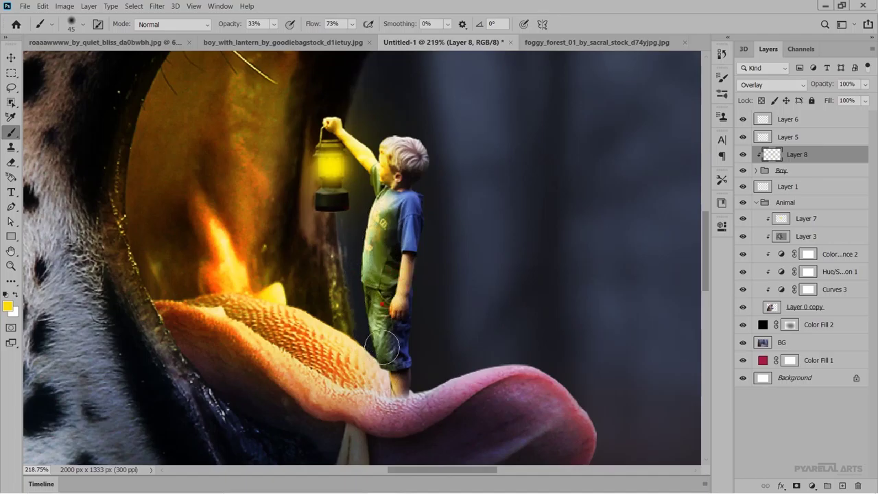
key("ctrl+0")
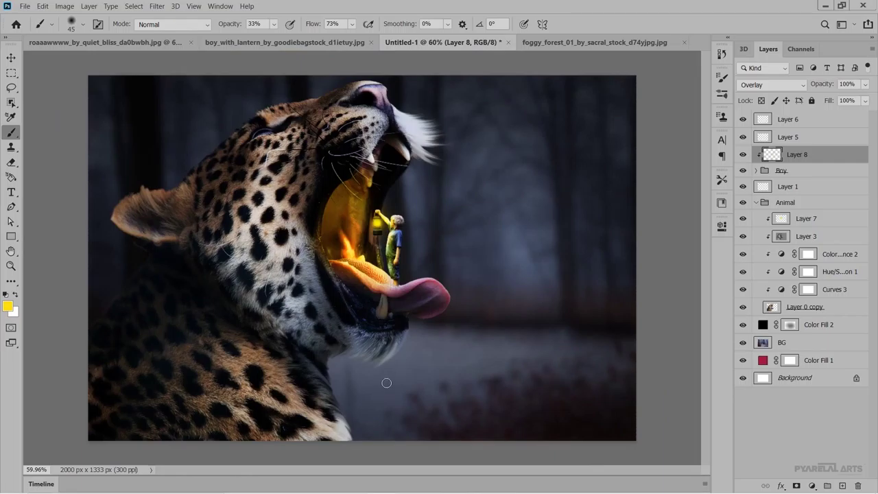
scroll(387, 378, "down", 1)
- Create Layer 9 and move it below Layer 0 copy in the Animal group
left_click(823, 218)
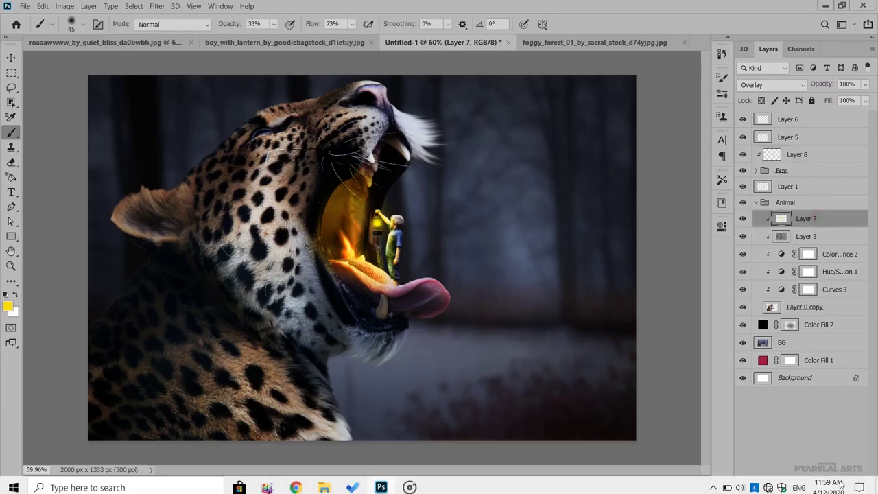
left_click(841, 485)
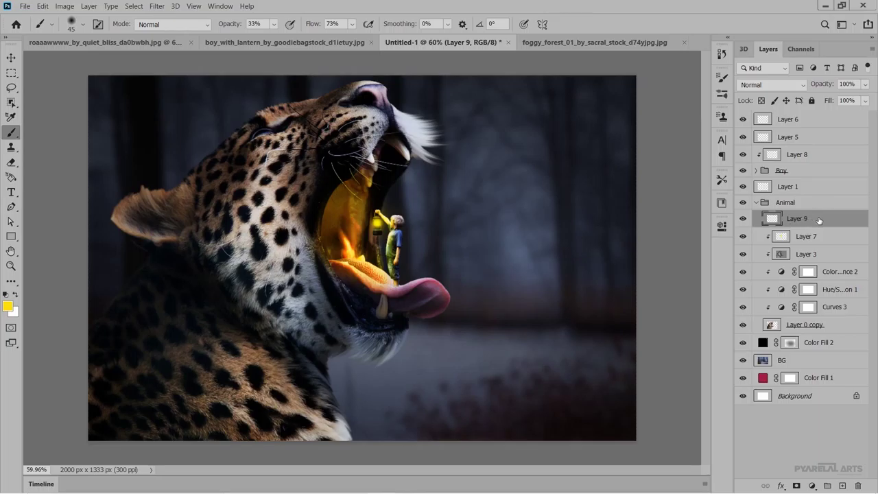
left_click_drag(819, 219, 819, 332)
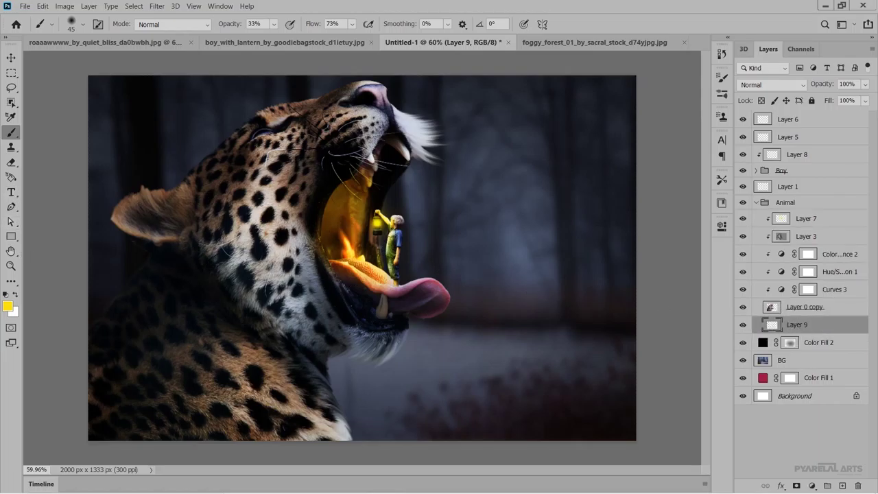
- Enlarge the brush to 175 and paint a yellow glow around the lantern and mouth
left_click(407, 204)
key("ctrl+z")
key("bracketright")
key("bracketright")
key("bracketright")
mouse_move(386, 186)
left_mouse_down()
mouse_move(382, 259)
mouse_move(320, 238)
mouse_move(383, 202)
mouse_move(383, 278)
mouse_move(378, 254)
left_mouse_up()
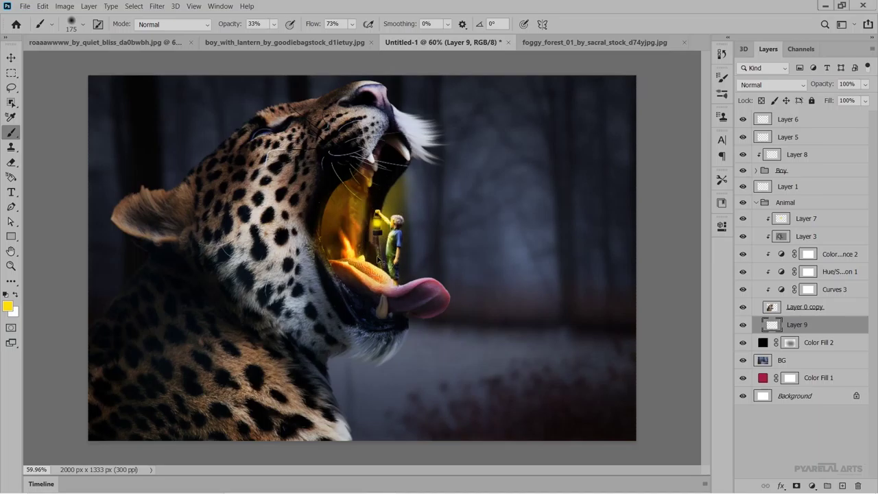
- Change the foreground colour to a fully saturated orange-yellow
key("ctrl+z")
left_click(7, 308)
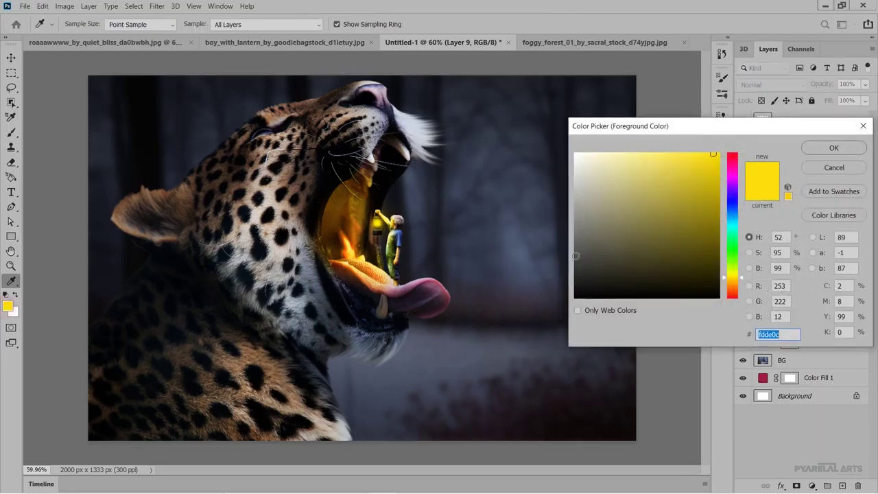
left_click_drag(717, 159, 728, 157)
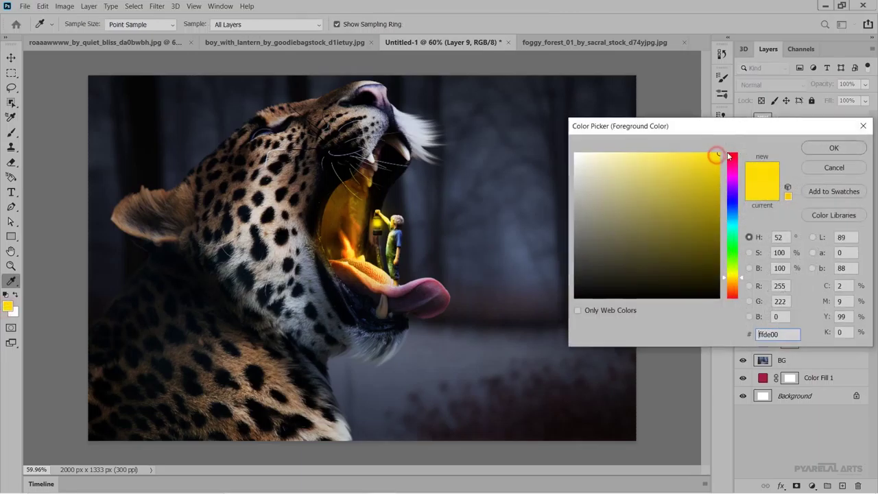
left_click(734, 278)
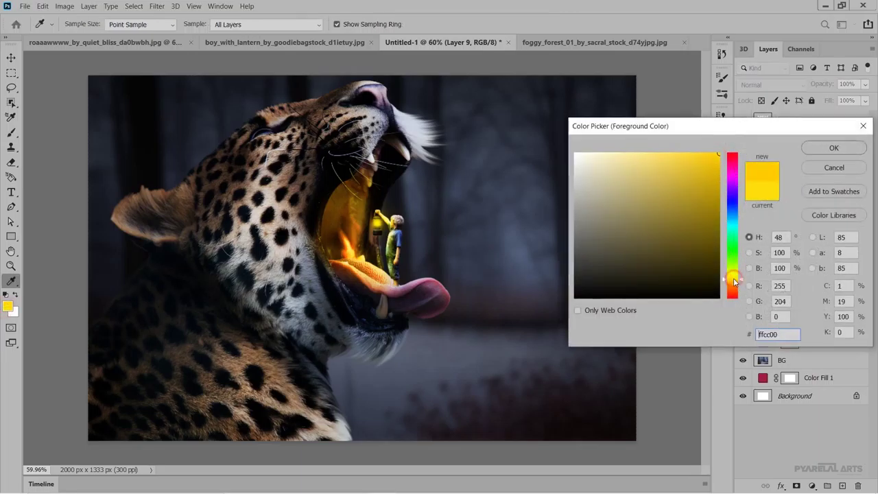
left_click(833, 149)
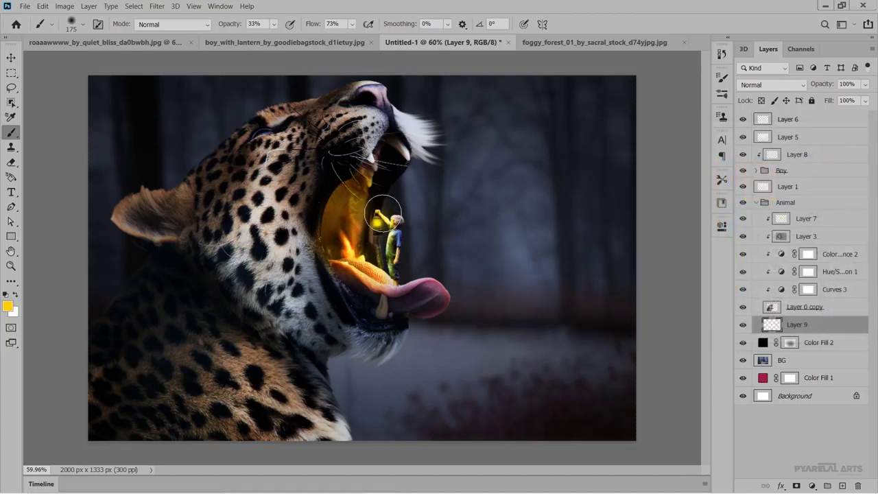
- Paint a large size-300 yellow glow around the lantern and blend Layer 9 as Screen
left_click(377, 213)
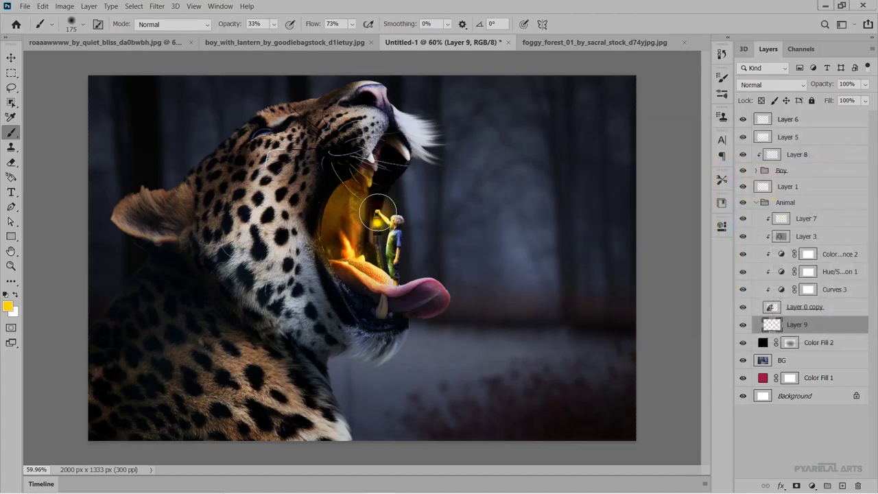
key("bracketright")
key("bracketright")
key("bracketright")
left_click(388, 202)
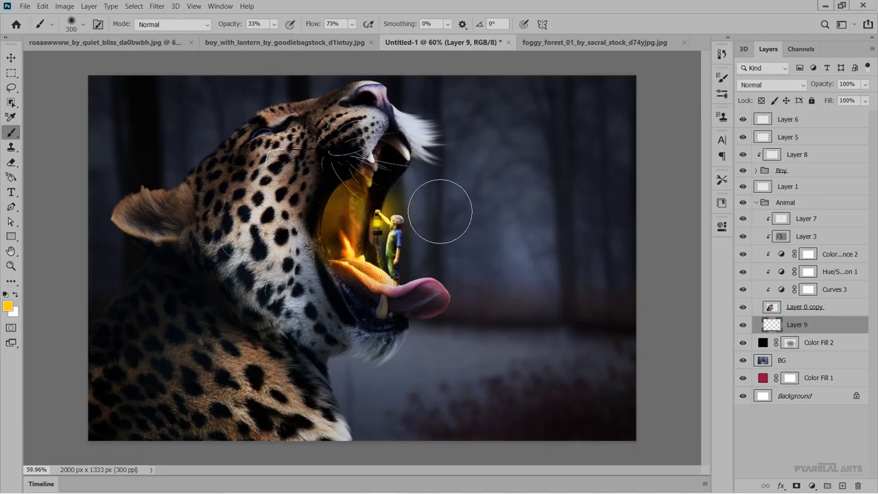
left_click(755, 85)
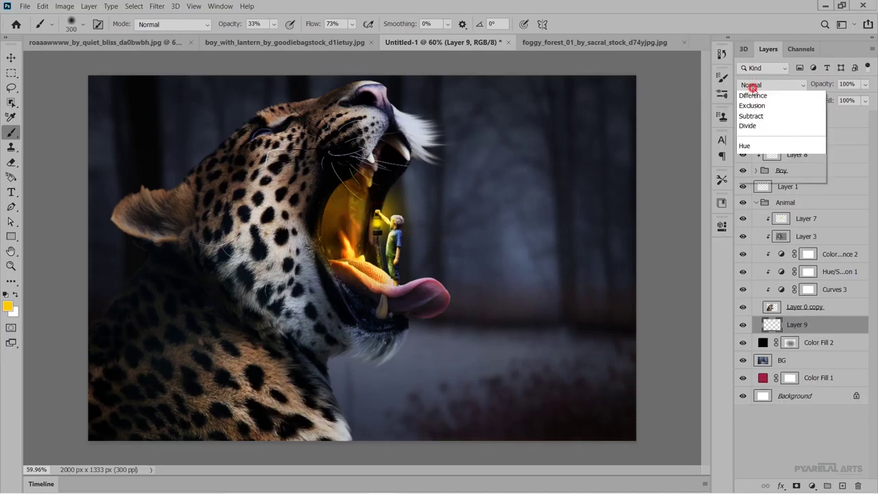
left_click(753, 198)
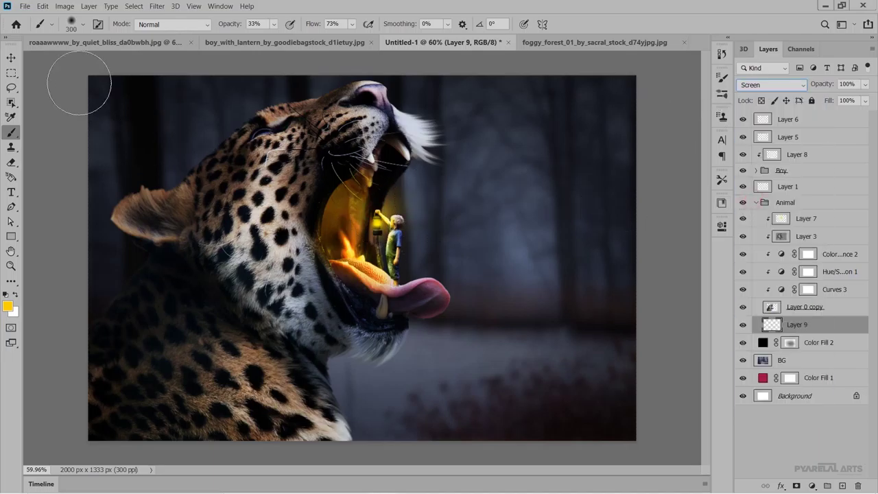
- Scale Layer 9's glow up to about 255% so it spreads behind the mouth
left_click(15, 59)
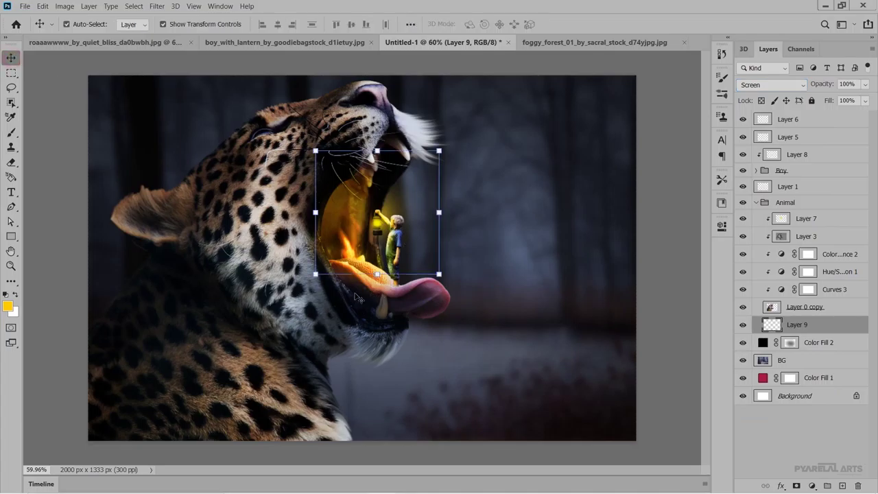
scroll(357, 296, "down", 2)
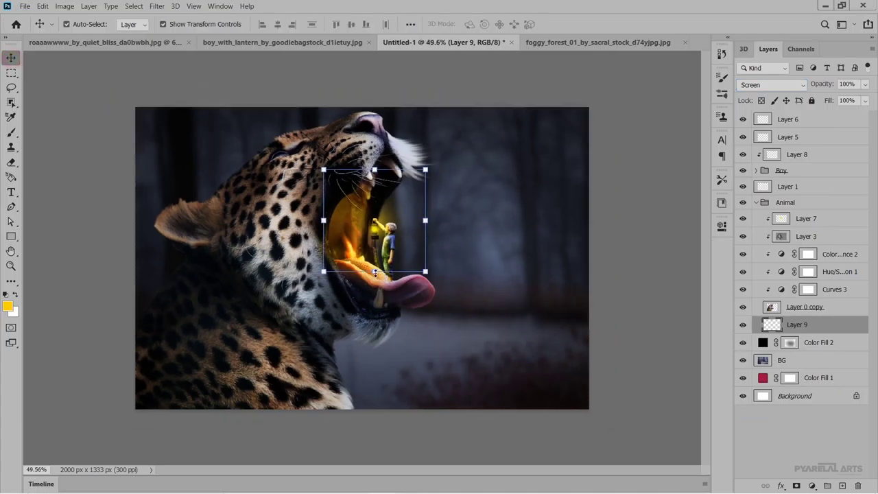
mouse_move(375, 273)
left_mouse_down()
mouse_move(398, 385)
mouse_move(394, 353)
left_mouse_up()
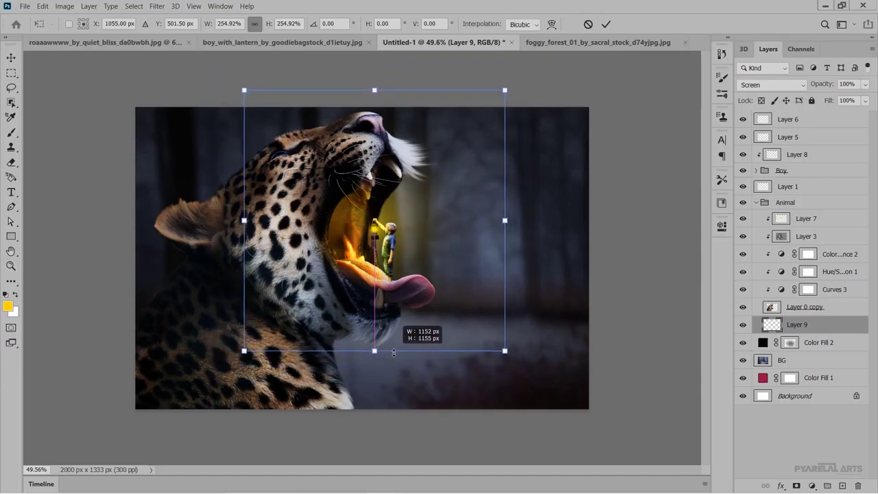
left_click(607, 24)
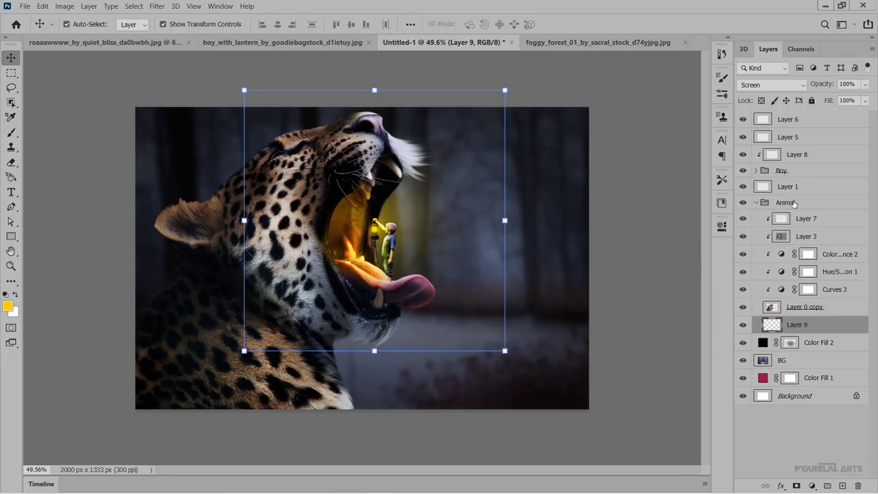
left_click(820, 219)
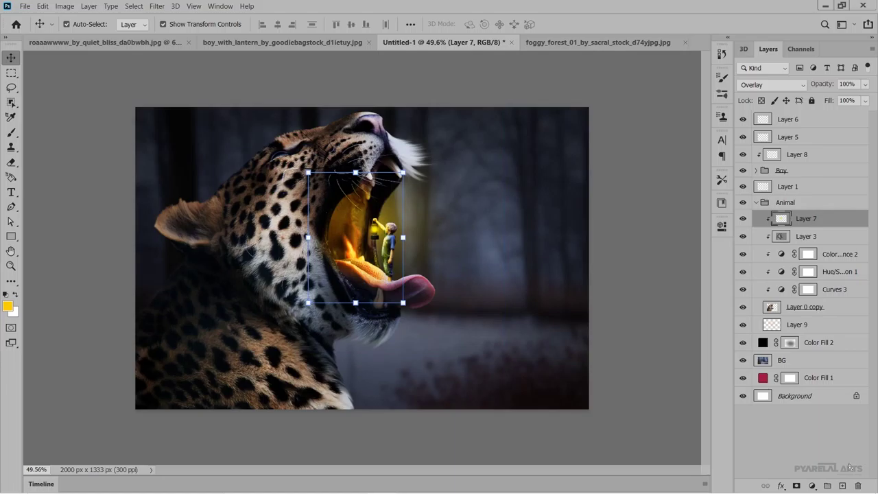
- Add Layer 10 clipped to Layer 7 and set its blending to Screen
left_click(844, 486)
right_click(793, 218)
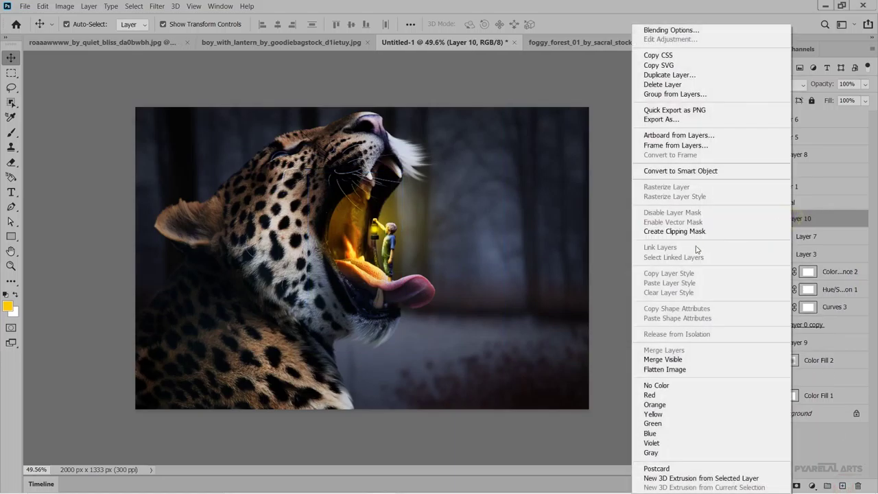
left_click(693, 232)
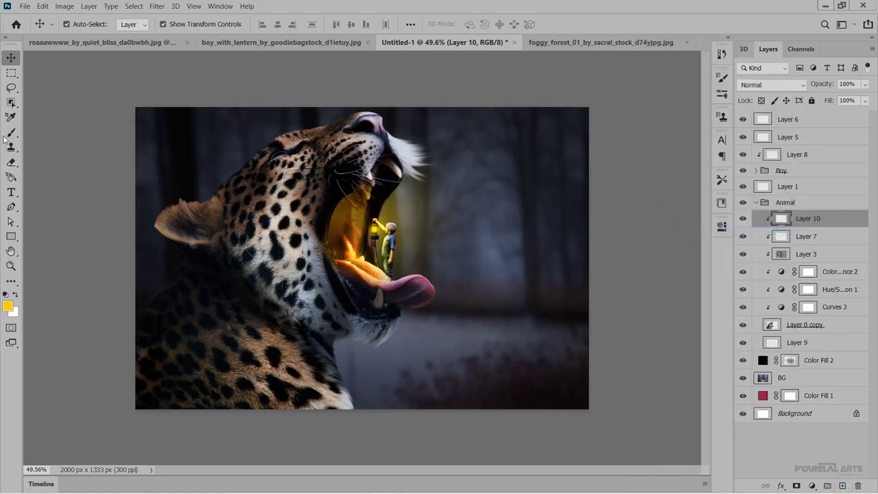
left_click(11, 133)
left_click(776, 85)
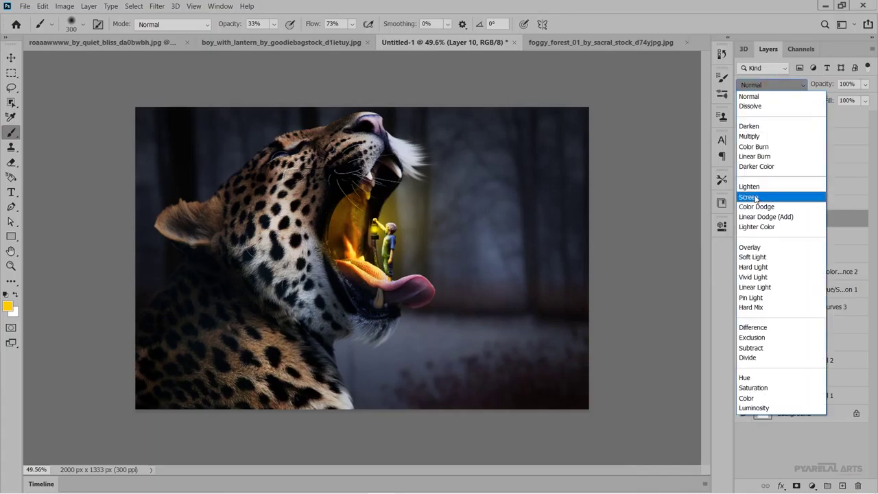
left_click(750, 247)
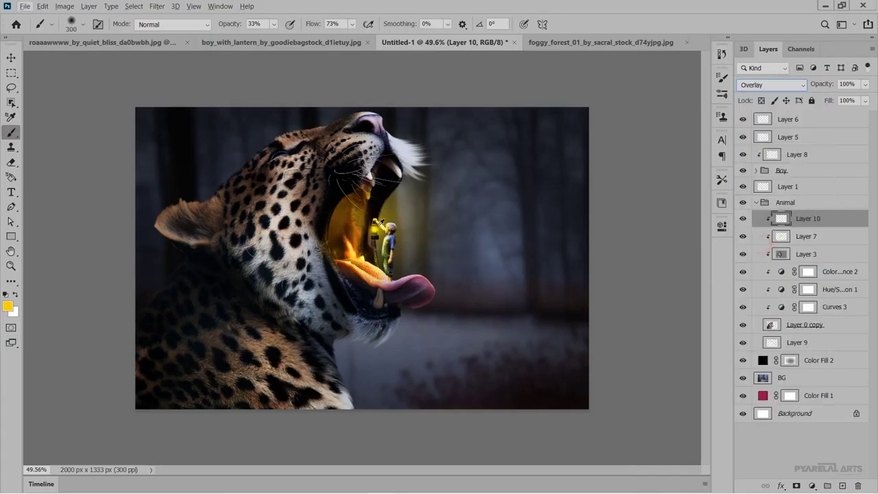
left_click(752, 85)
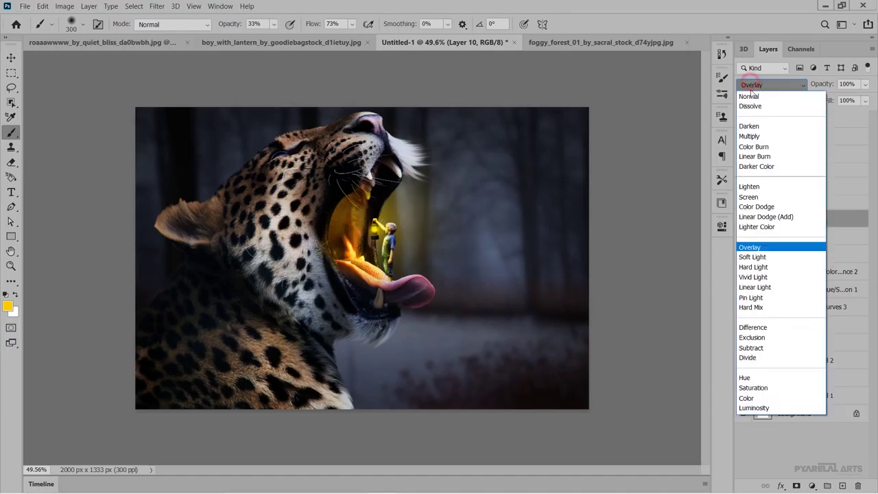
left_click(762, 197)
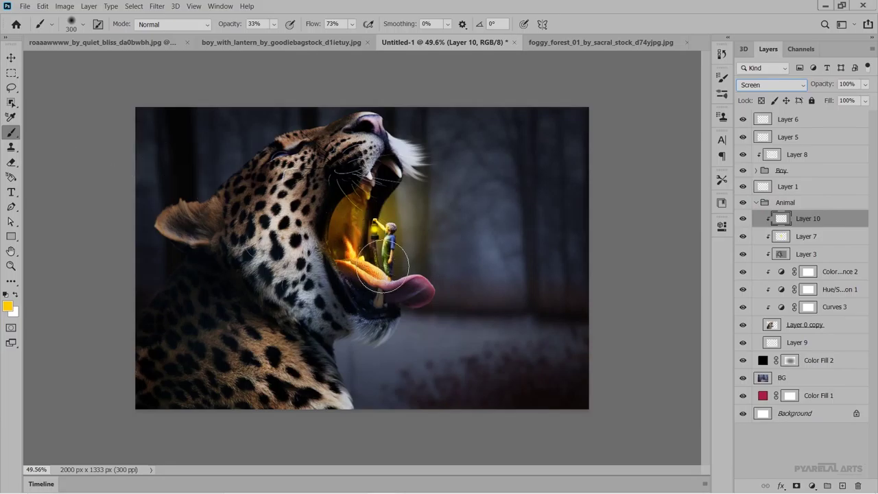
- Brush yellow glow near the lantern and over the upper-left inside of the mouth
left_click(11, 57)
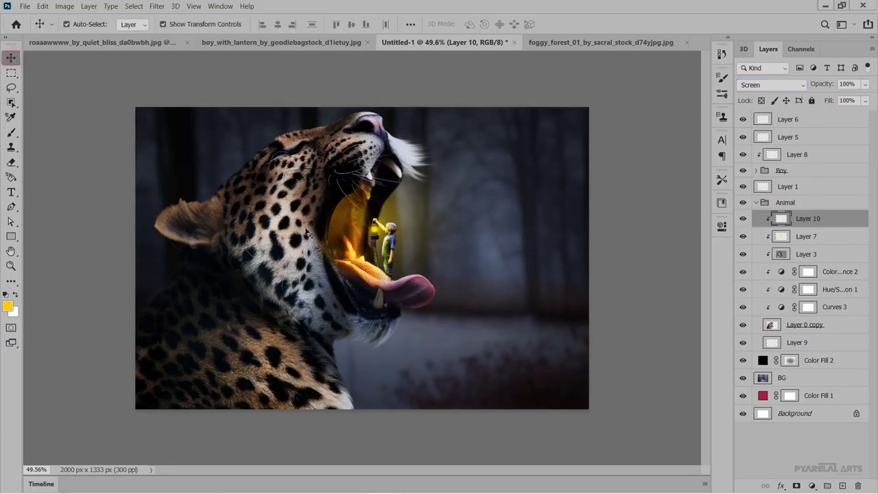
scroll(370, 230, "up", 5)
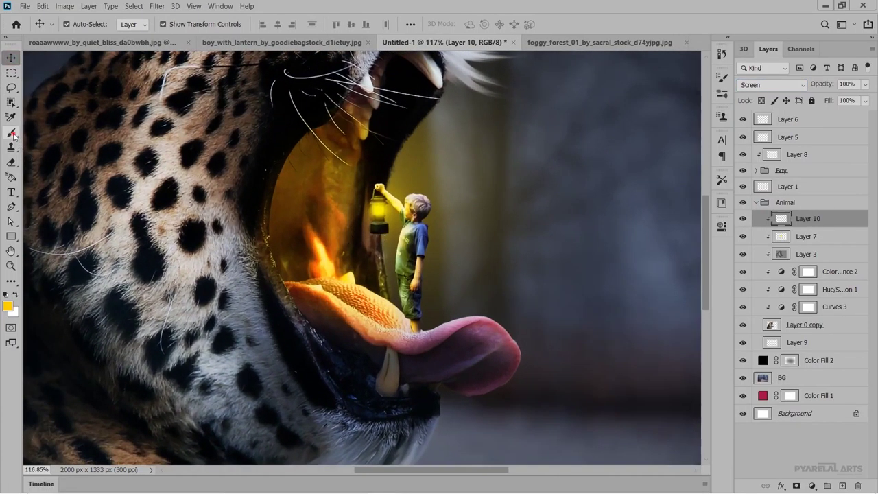
left_click(11, 132)
left_click(377, 182)
mouse_move(394, 145)
left_mouse_down()
mouse_move(282, 221)
mouse_move(330, 309)
left_mouse_up()
scroll(349, 315, "down", 2)
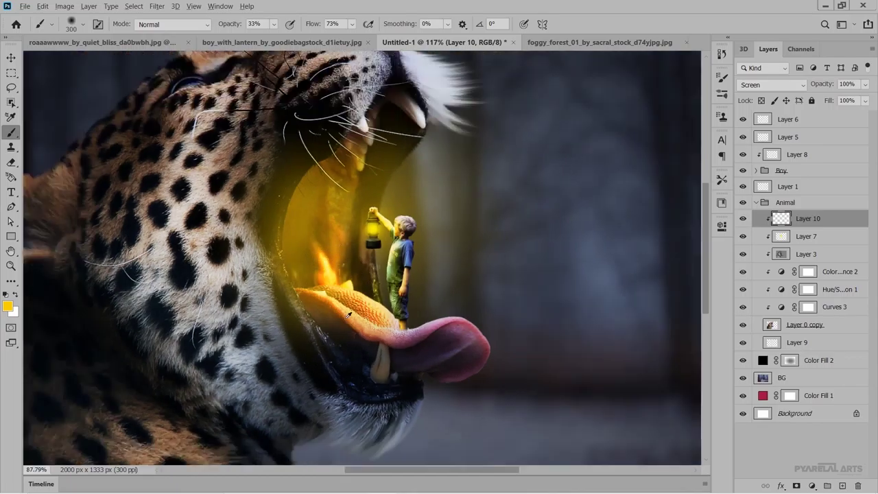
scroll(349, 314, "down", 1)
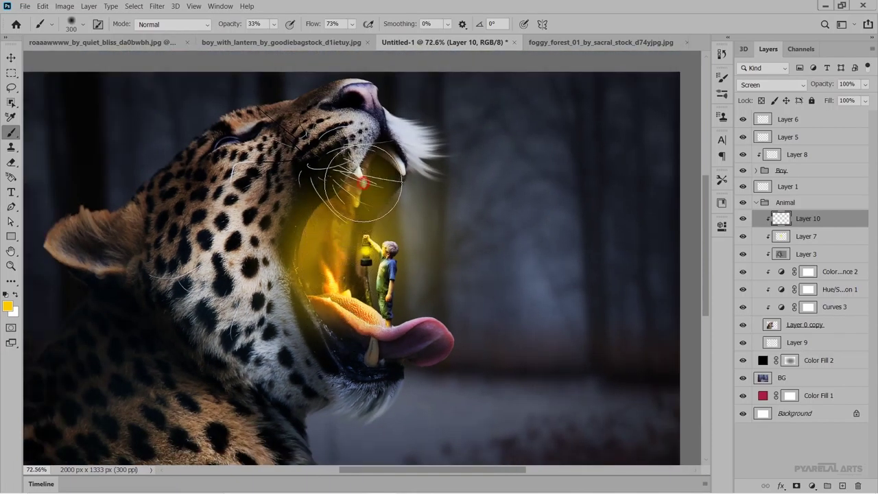
left_click_drag(384, 175, 398, 168)
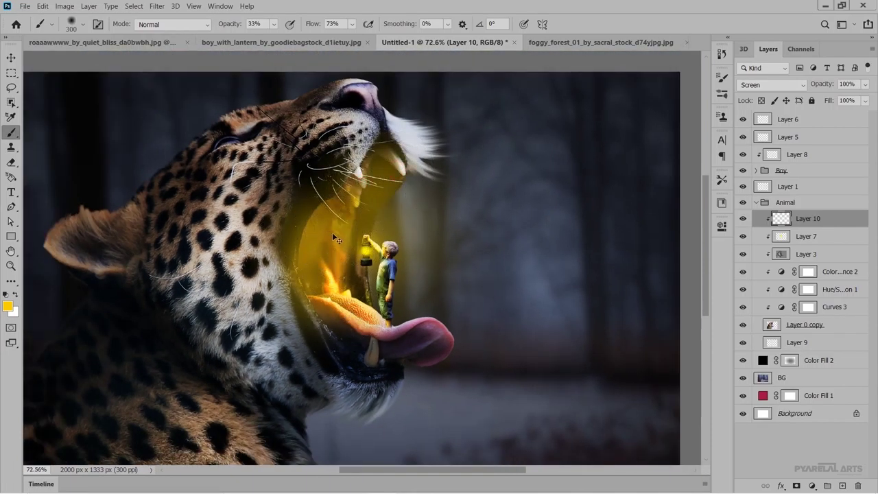
key("ctrl+z")
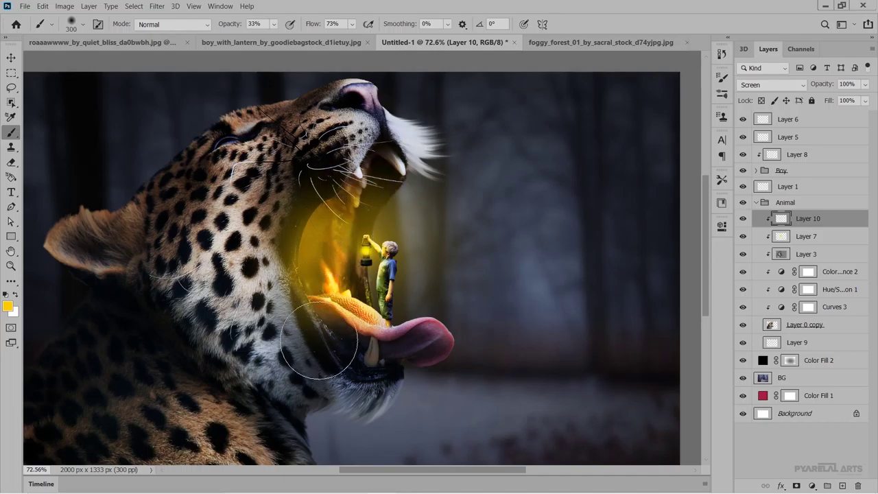
- Add yellow glow over the lower jaw and extend it up into the upper mouth
left_click_drag(334, 333, 351, 339)
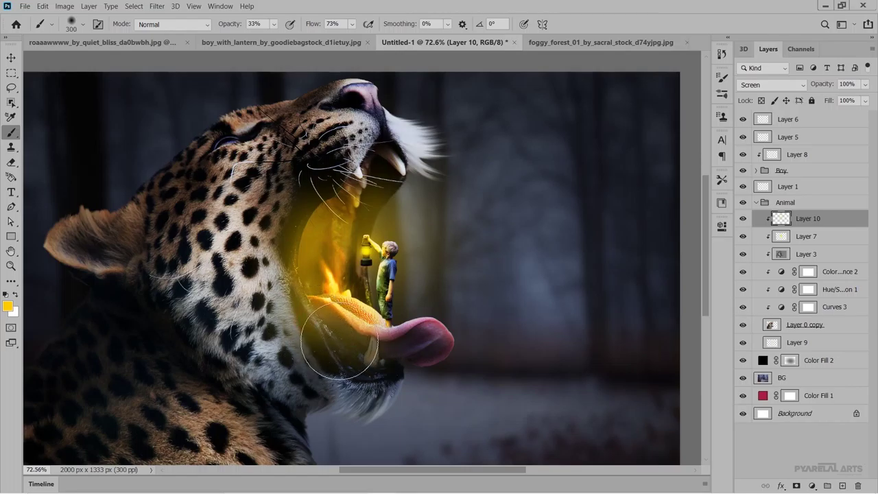
mouse_move(304, 320)
left_mouse_down()
mouse_move(299, 221)
mouse_move(322, 165)
mouse_move(333, 222)
left_mouse_up()
scroll(341, 267, "down", 3)
scroll(341, 268, "up", 1)
scroll(341, 268, "up", 1)
scroll(341, 268, "up", 1)
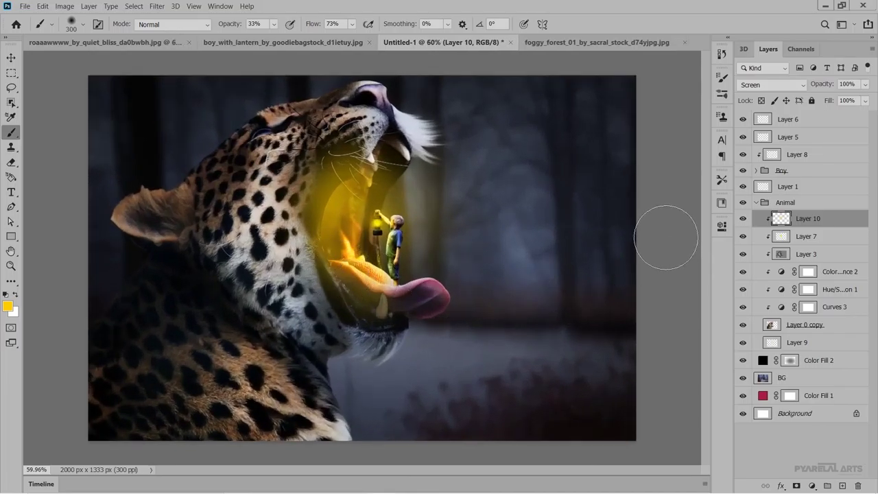
left_click(767, 87)
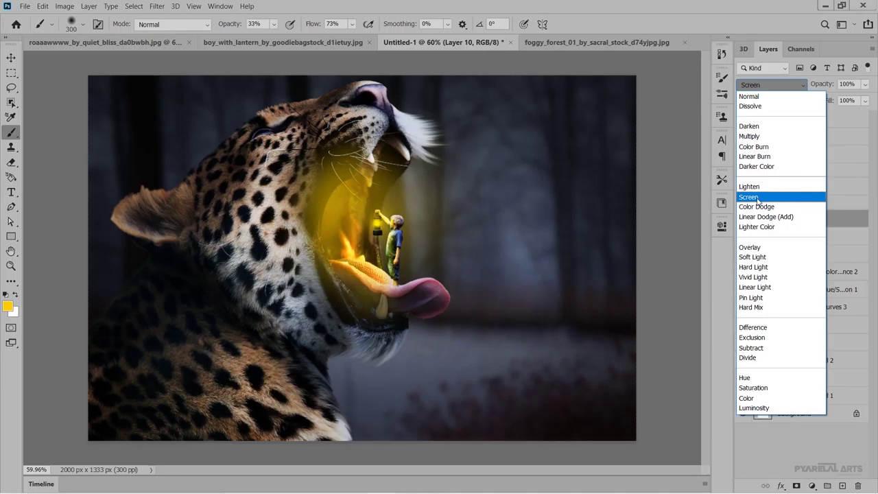
- Keep Layer 10 on Screen, lower its opacity to 53%, and deselect it
left_click(758, 198)
left_click_drag(825, 86, 815, 85)
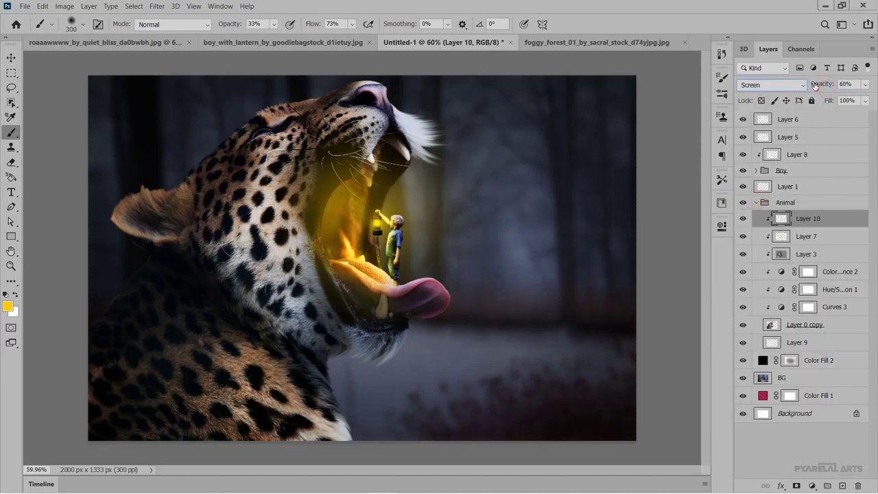
left_click_drag(825, 86, 821, 86)
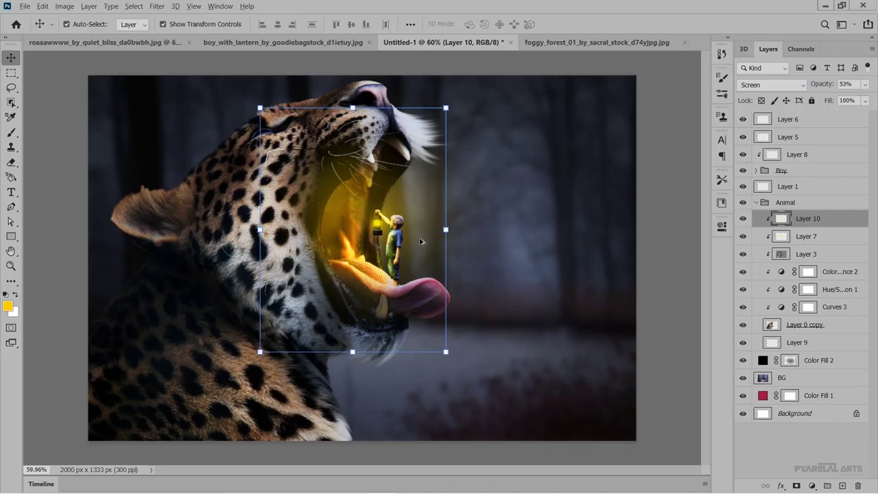
scroll(420, 241, "down", 3)
left_click(609, 276)
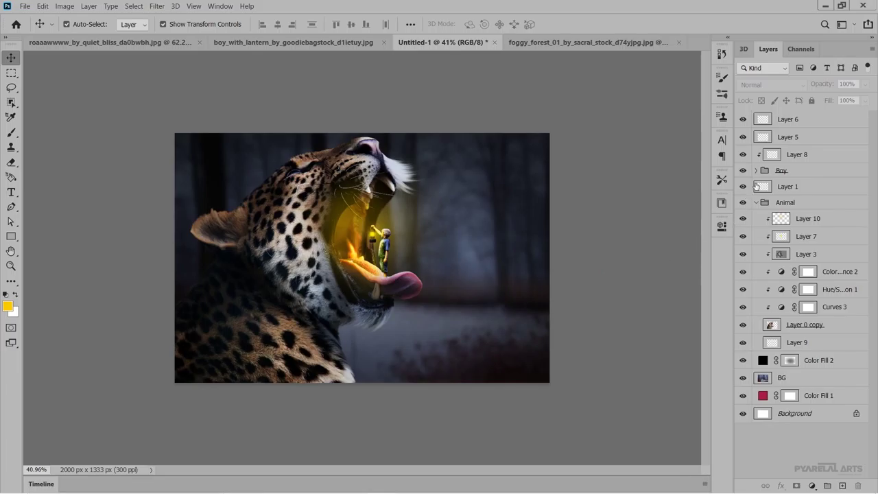
- Collapse the Animal group and add a new empty Layer 11 above Color Fill 2
left_click(757, 203)
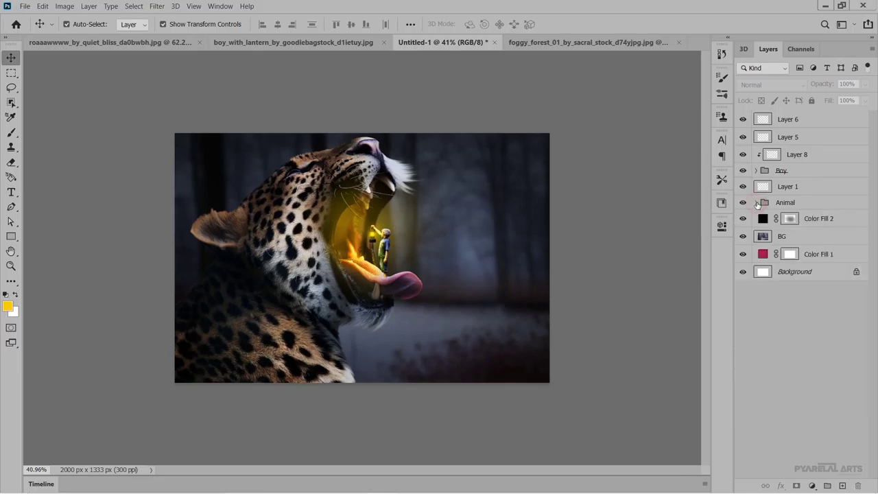
left_click(825, 220)
left_click(843, 486)
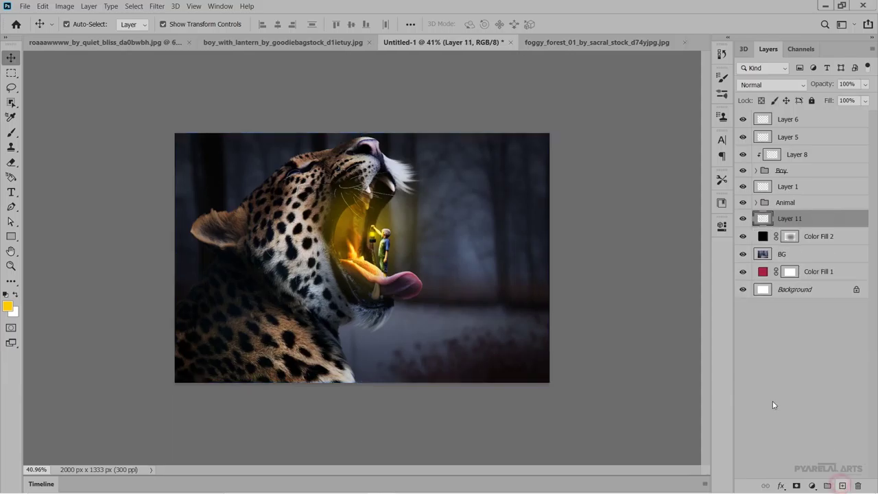
- Sample a blue-grey from the background, pick a bright blue, then undo the stray dab
left_click(11, 132)
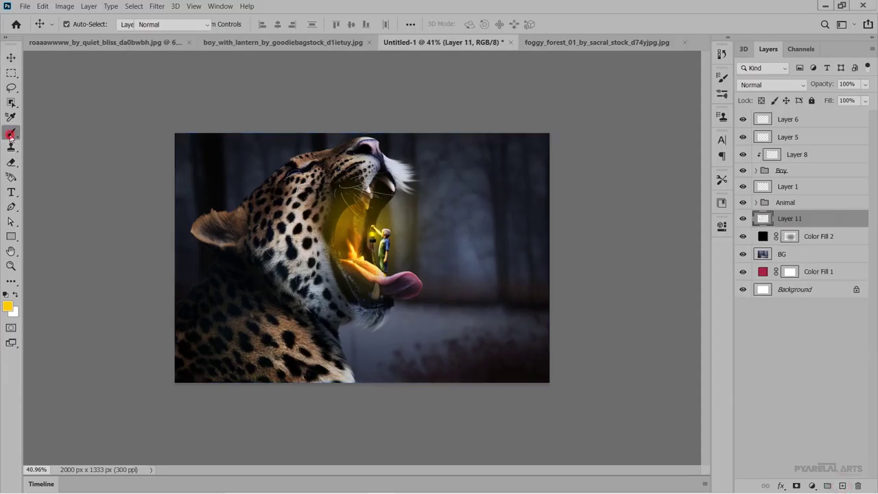
left_click(462, 186)
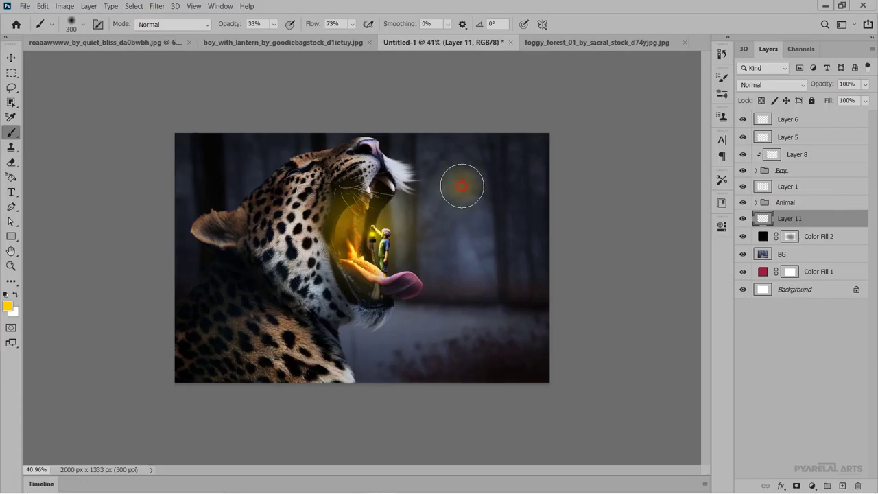
left_click(472, 232, "alt")
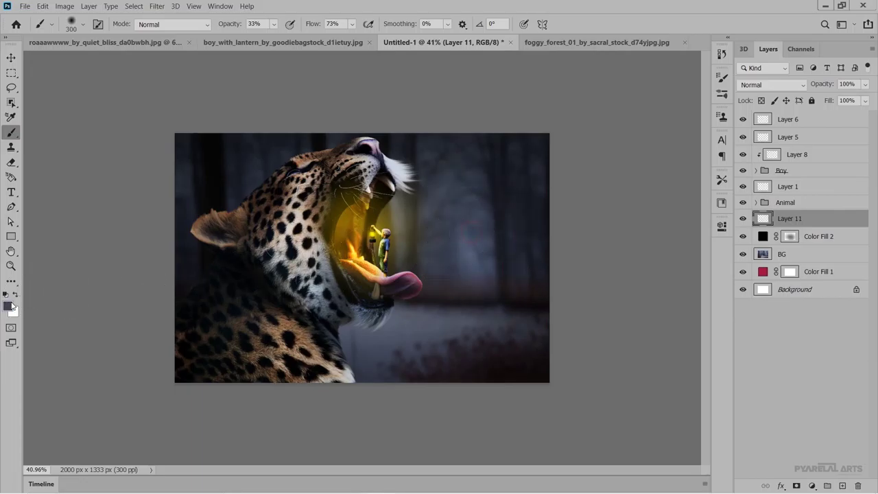
left_click(9, 306)
left_click(660, 171)
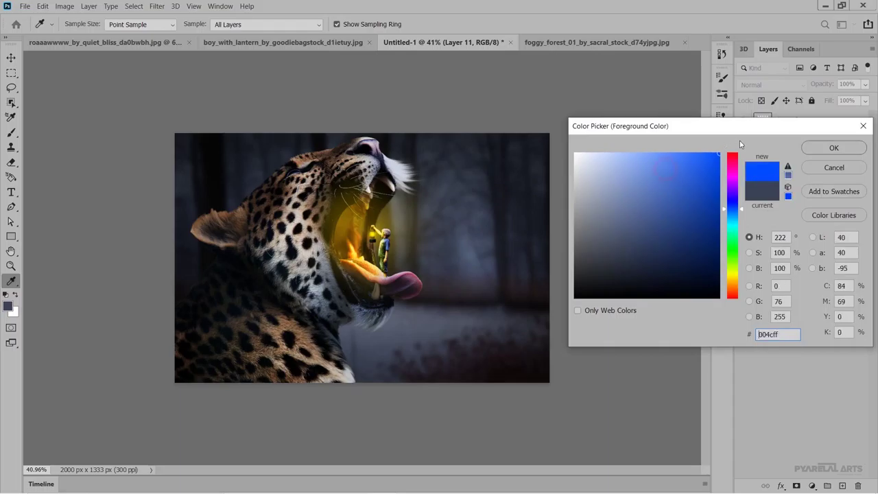
left_click(833, 149)
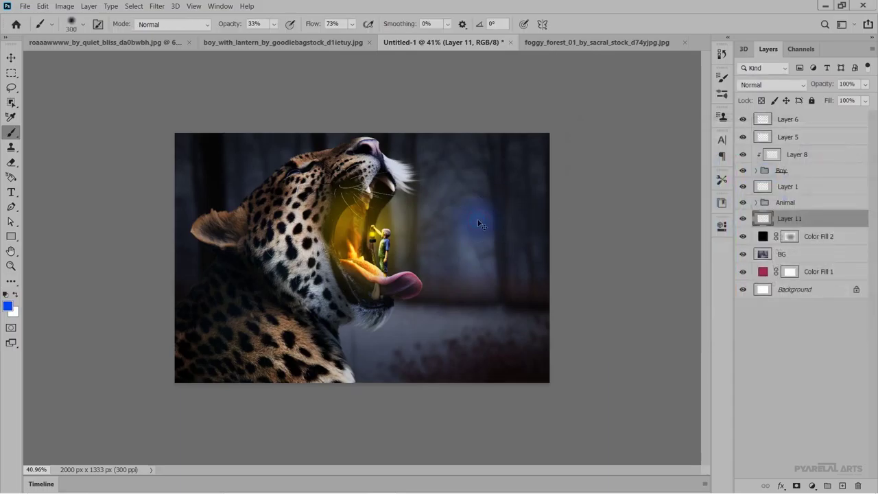
key("ctrl+z")
- Change the foreground colour to a lighter blue, #009cff, and ready the Brush
left_click(8, 306)
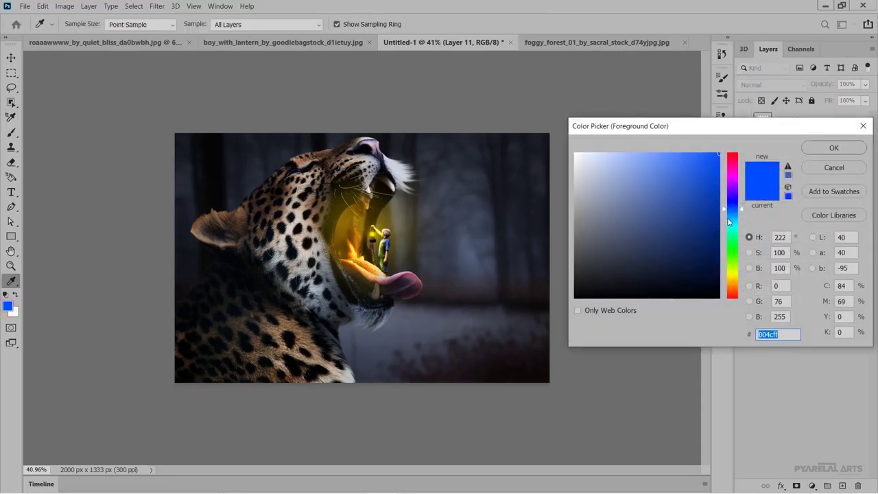
left_click(732, 213)
left_click_drag(733, 217, 738, 221)
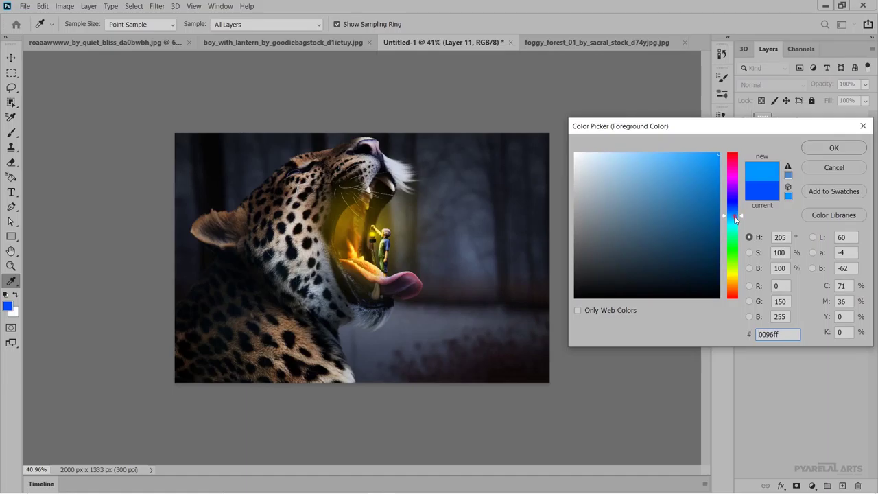
left_click_drag(734, 216, 738, 218)
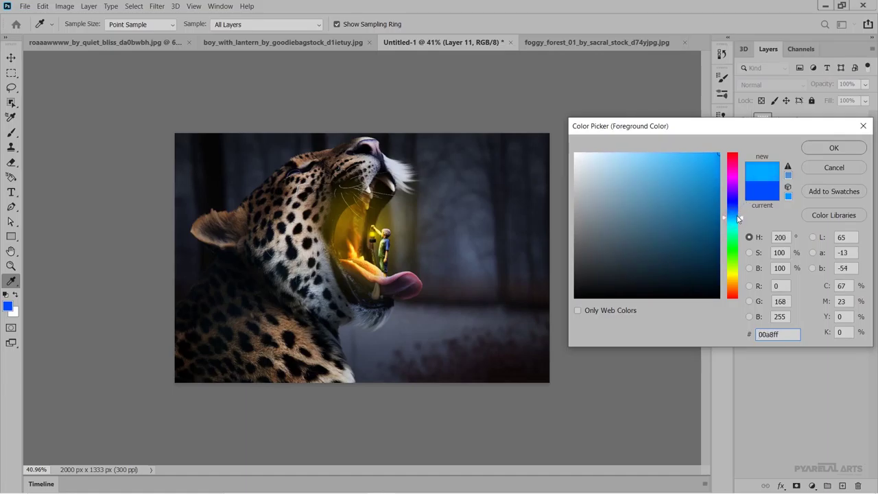
left_click(735, 218)
left_click(834, 147)
key("b")
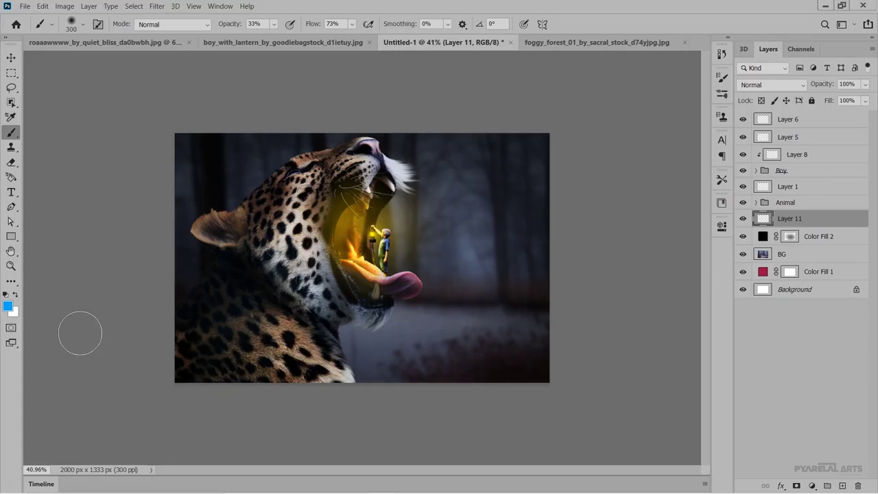
- Raise the brush Opacity and Flow to 100%, undoing the test glow strokes
left_click_drag(544, 153, 543, 135)
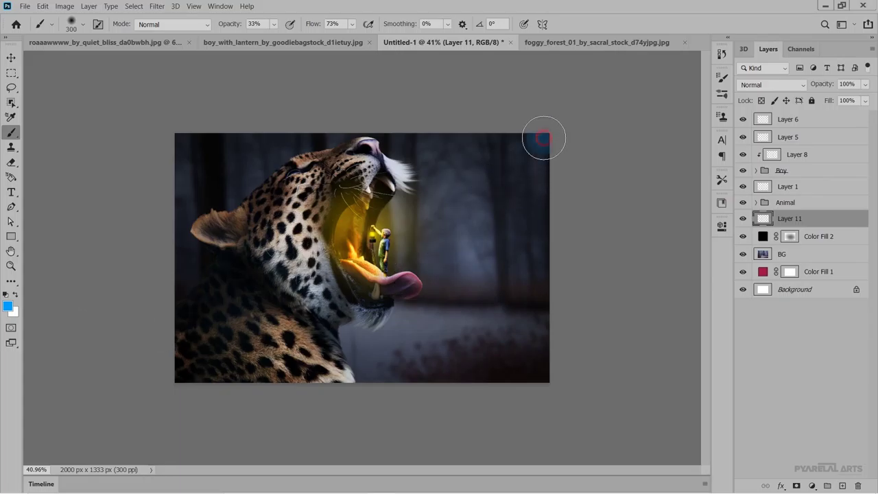
key("ctrl+z")
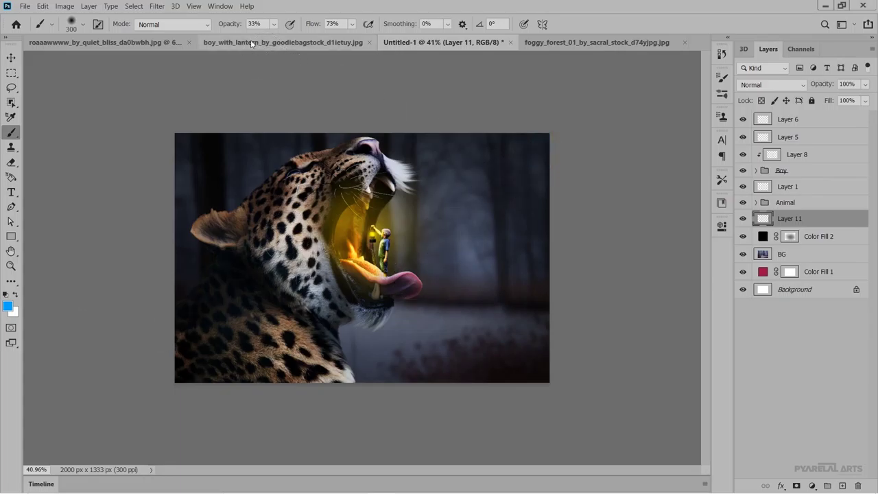
mouse_move(229, 24)
left_mouse_down()
mouse_move(369, 25)
mouse_move(343, 26)
left_mouse_up()
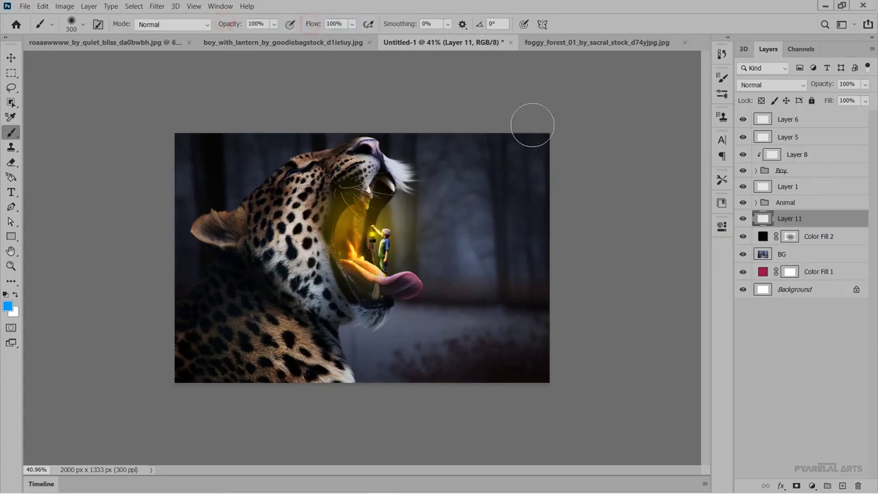
left_click_drag(526, 147, 545, 147)
key("ctrl+z")
- Enlarge the brush to about 2100 px and build a blue glow at the top-right corner
left_click(548, 136)
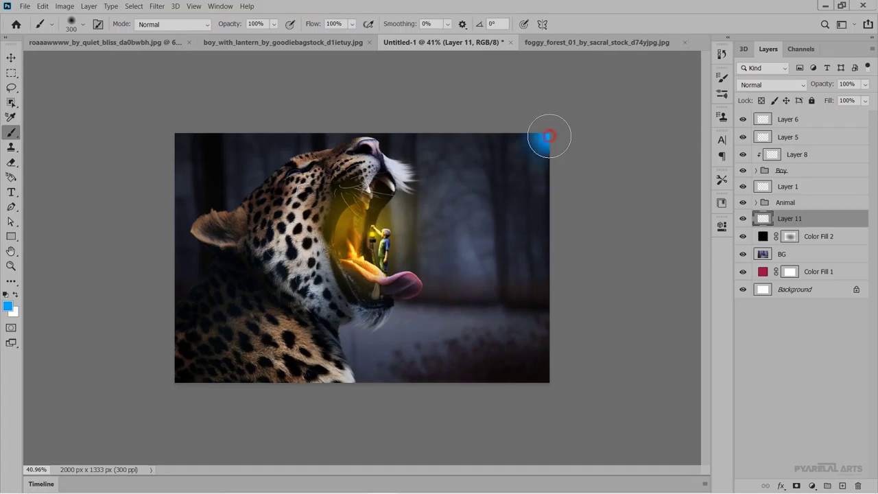
key("bracketright")
key("bracketright")
key("bracketright")
key("bracketright")
left_click(549, 136)
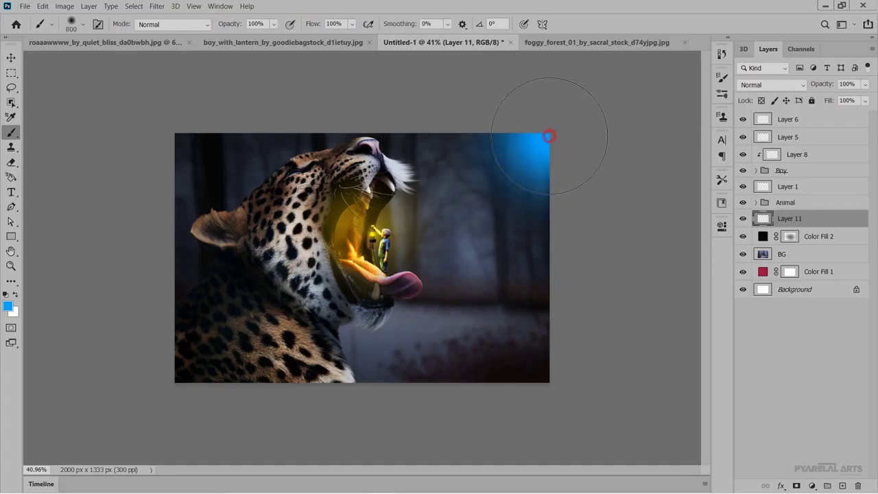
key("bracketright")
key("bracketright")
key("bracketright")
key("bracketright")
key("bracketright")
key("bracketright")
key("bracketright")
key("bracketright")
key("bracketright")
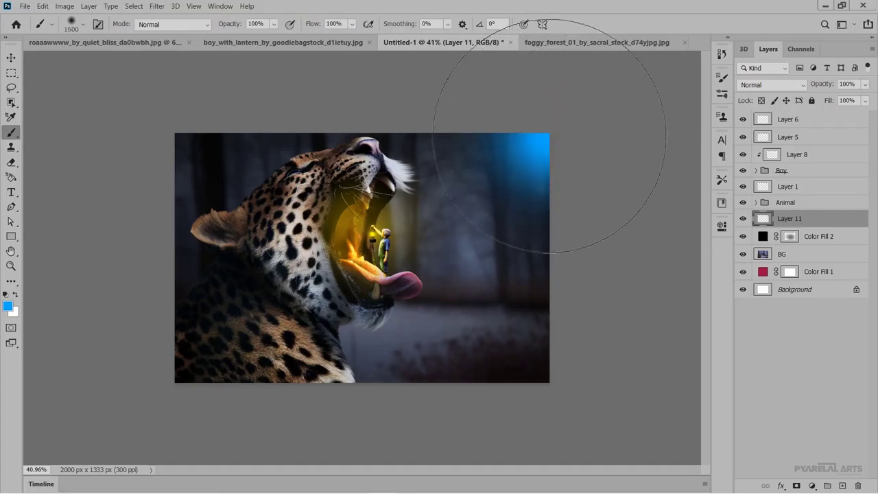
left_click(549, 136)
key("bracketright")
key("bracketright")
key("bracketright")
key("bracketright")
key("bracketright")
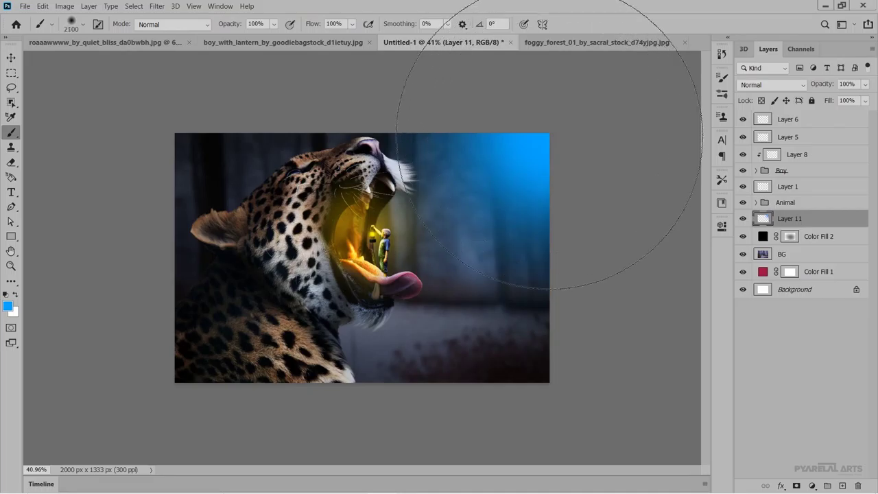
left_click(549, 135)
key("bracketright")
left_click(549, 136)
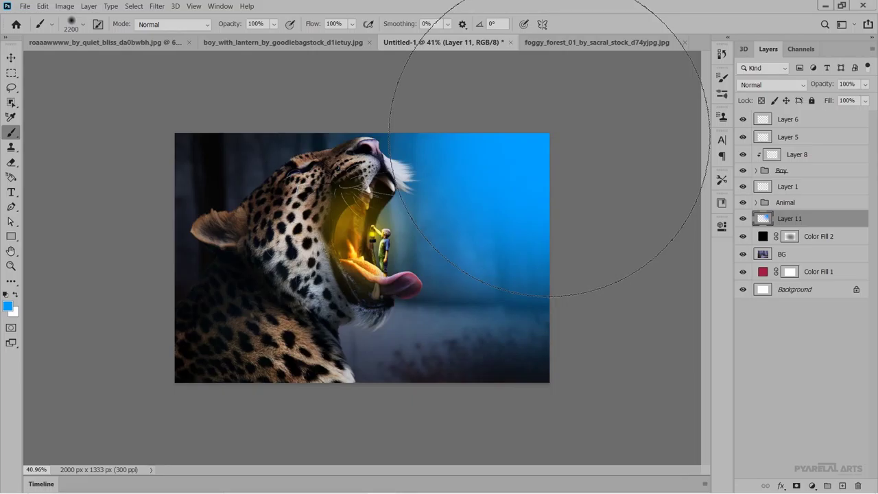
left_click(12, 59)
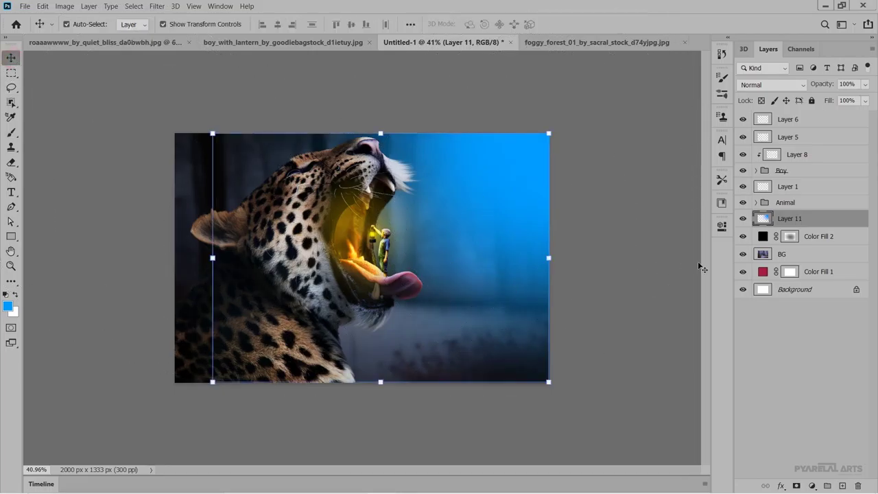
- Switch Layer 11's blend mode to Screen, then select Layer 6
left_click(772, 85)
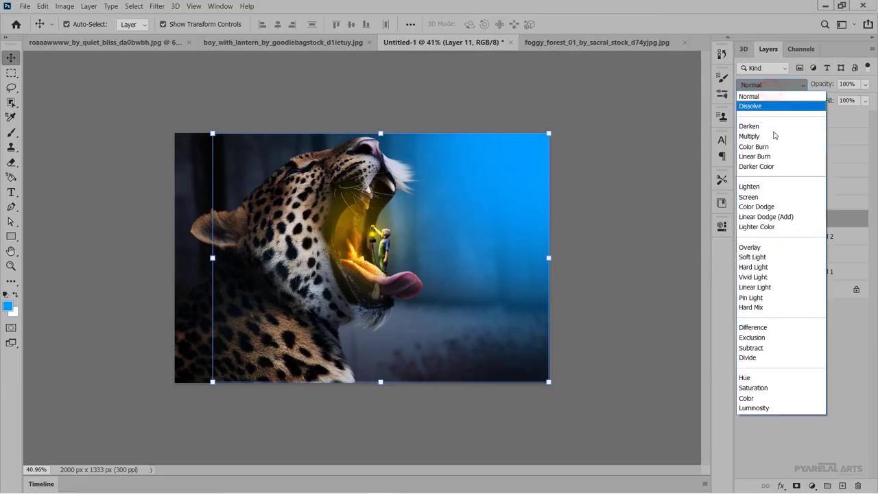
left_click(769, 198)
left_click(796, 352)
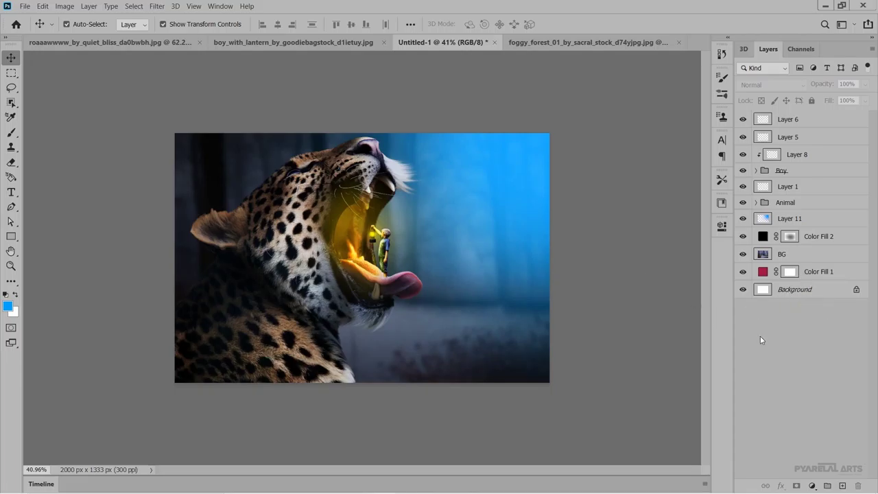
left_click(804, 121)
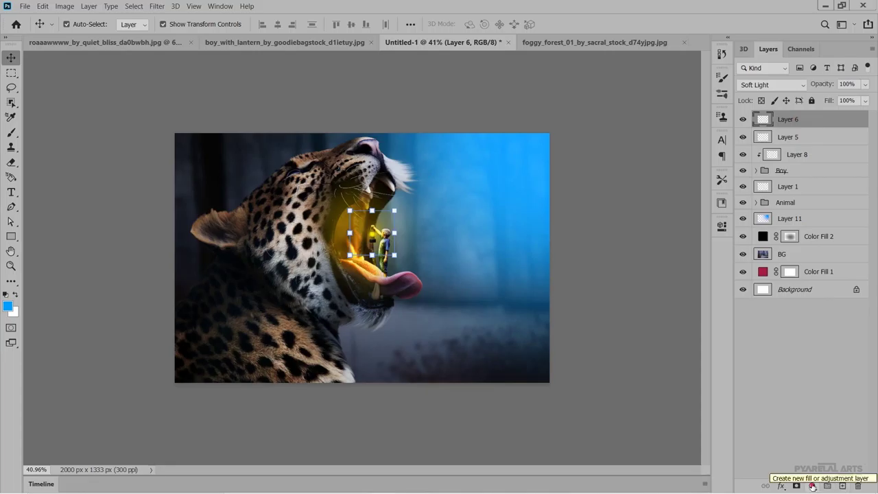
- Add a black Solid Color fill layer (Color Fill 3) at 80% opacity
left_click(812, 486)
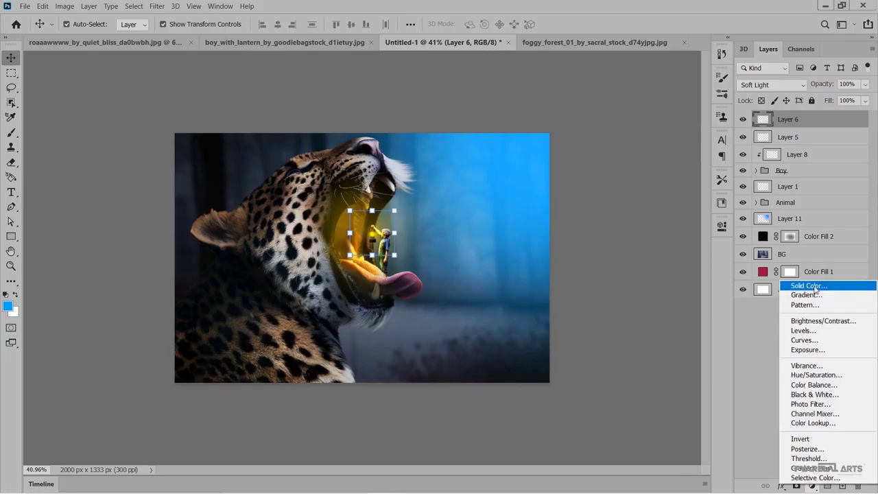
left_click(806, 286)
left_click_drag(589, 270, 575, 298)
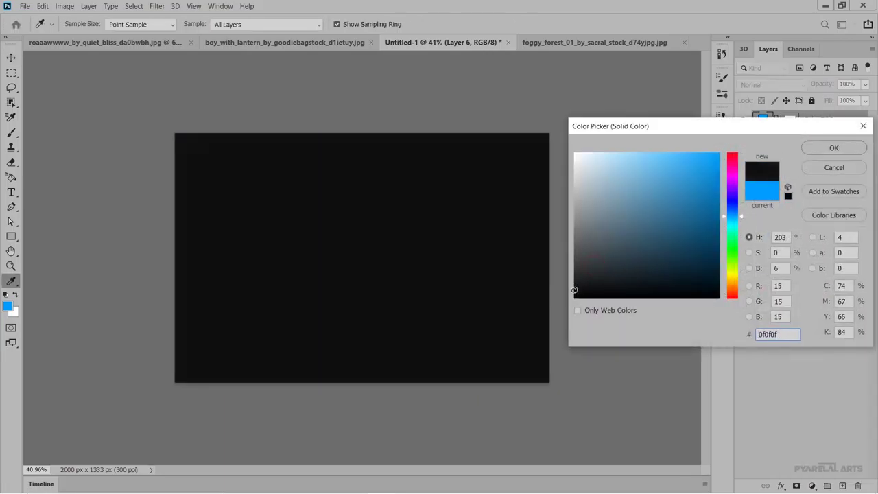
left_click(833, 148)
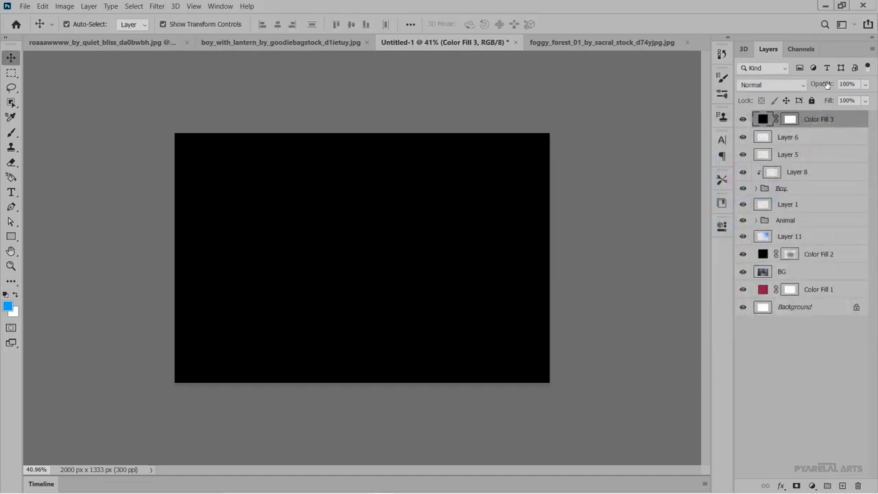
left_click_drag(825, 83, 815, 85)
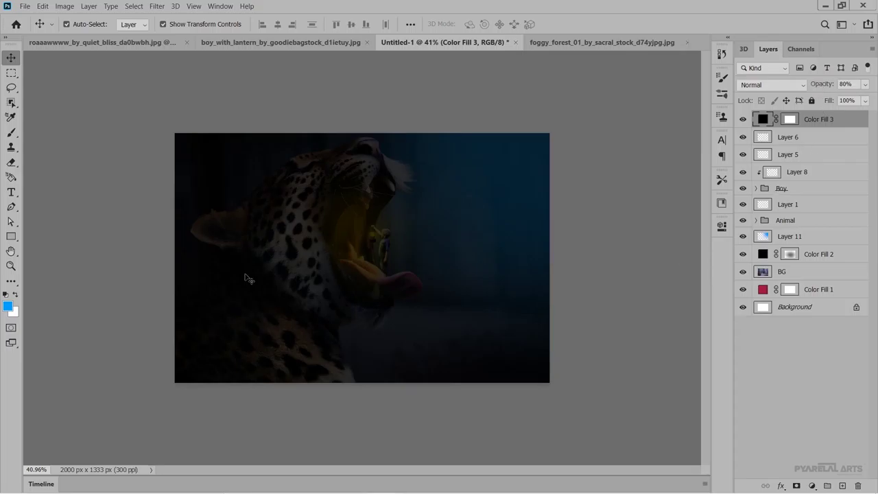
- Brush on Color Fill 3's mask to reveal the leopard's head, mouth and blue top-right
left_click(10, 132)
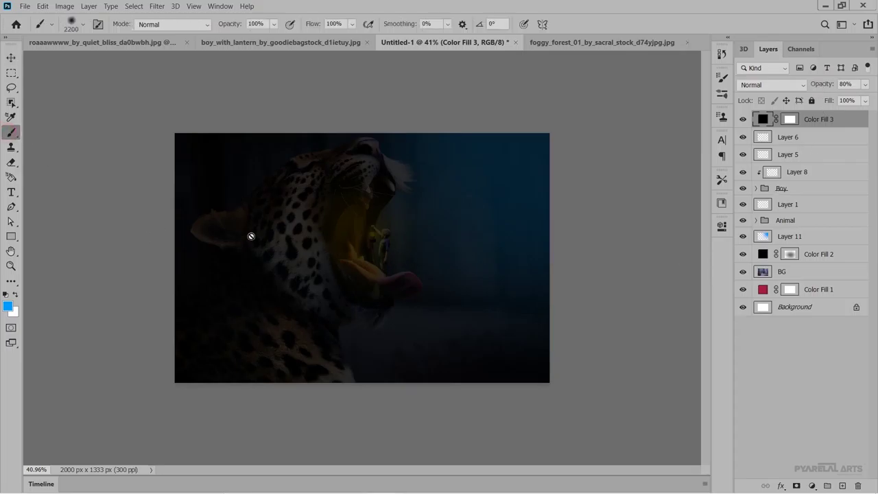
left_click(789, 120)
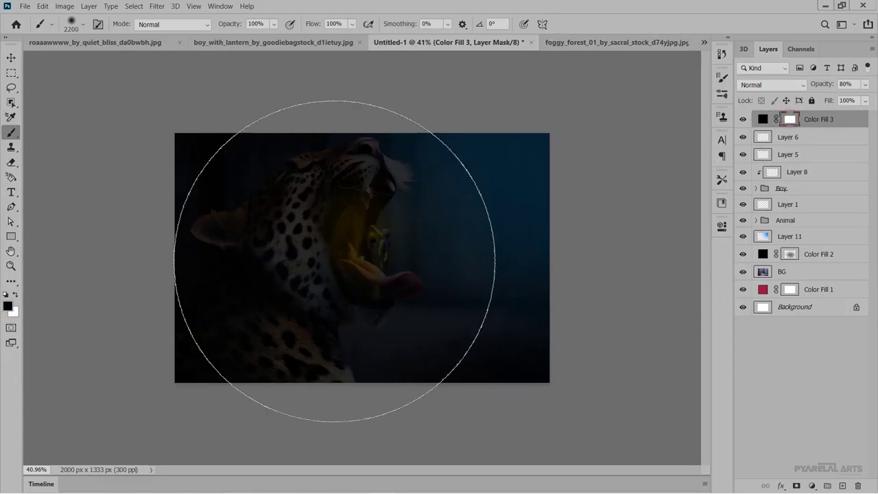
left_click(466, 270)
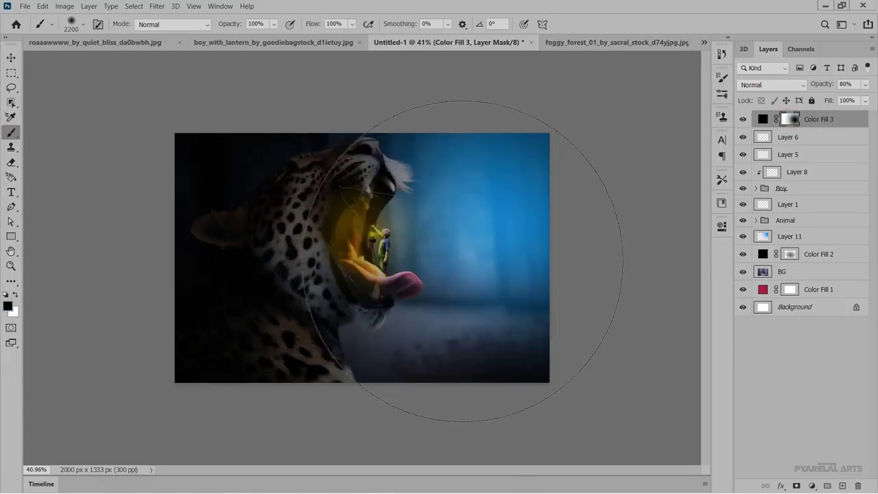
left_click(450, 248)
left_click(452, 248)
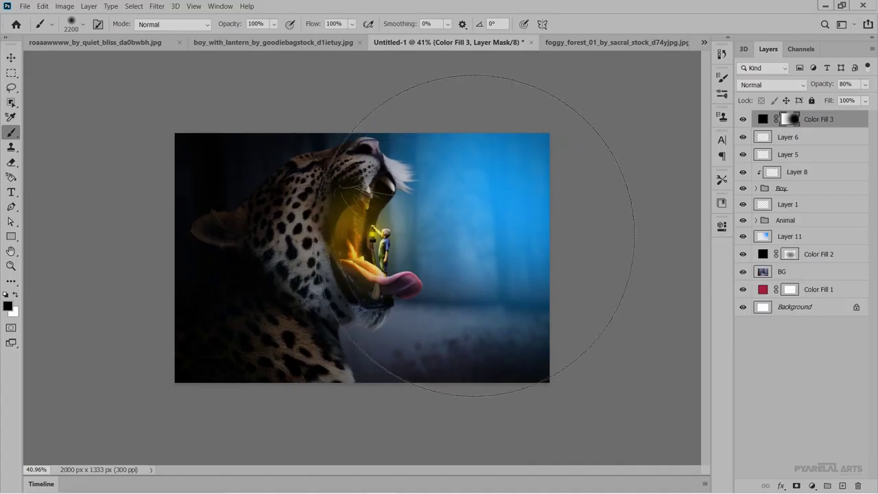
left_click(448, 208)
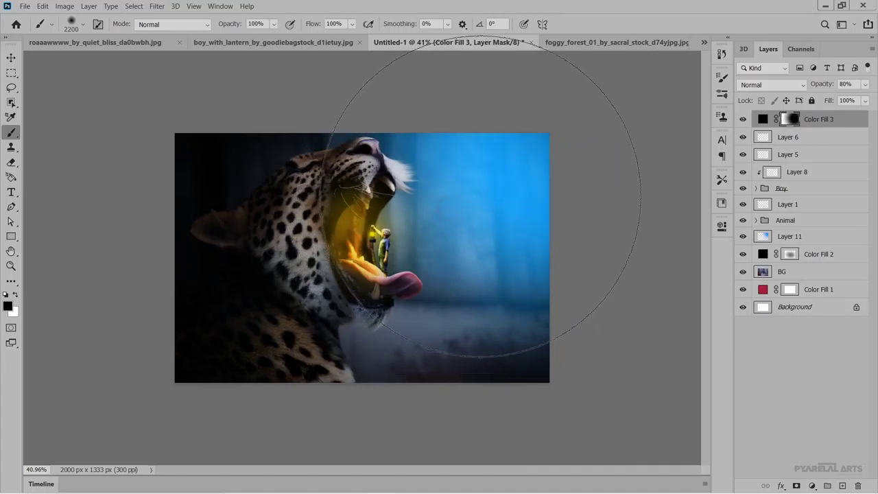
left_click(484, 186)
- Keep revealing the image centre, right side and area around the mouth through the mask
left_click(471, 239)
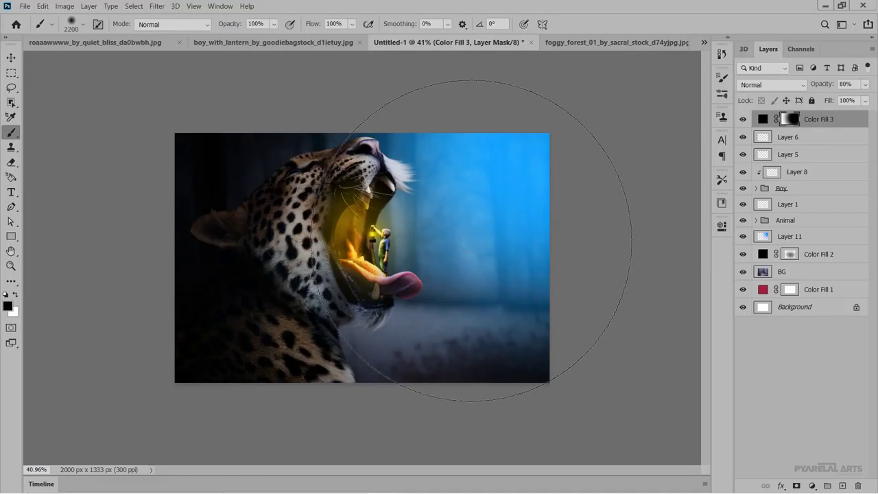
left_click(456, 232)
left_click(456, 182)
left_click(483, 256)
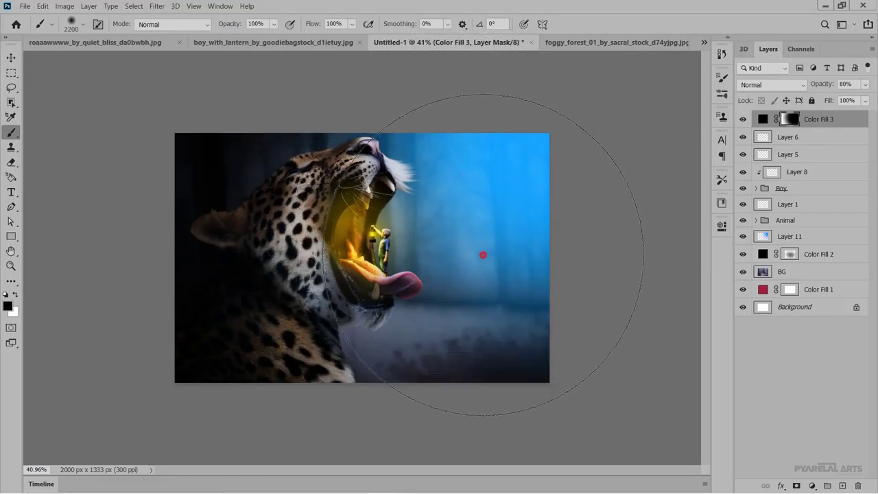
left_click(444, 217)
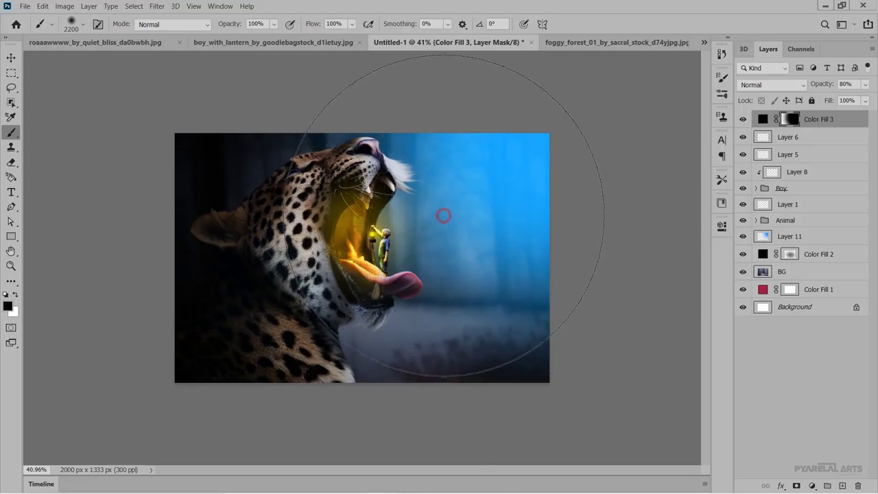
left_click(425, 207)
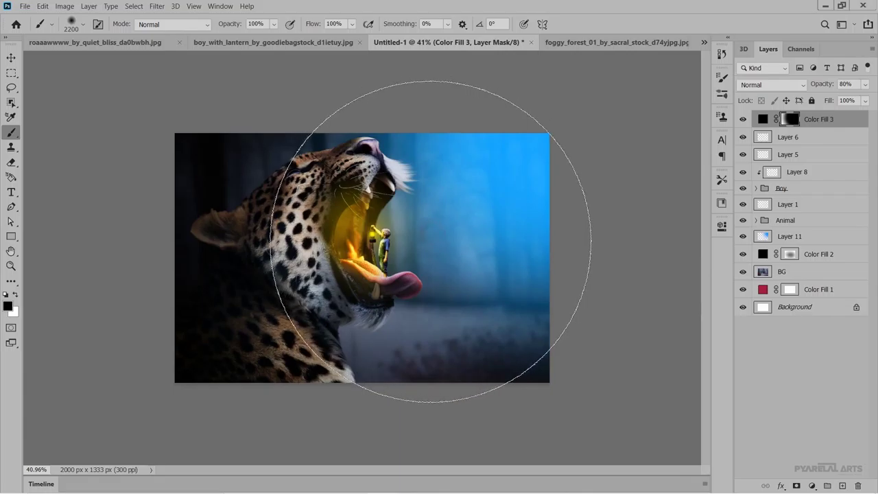
left_click(430, 245)
left_click(430, 230)
left_click(430, 240)
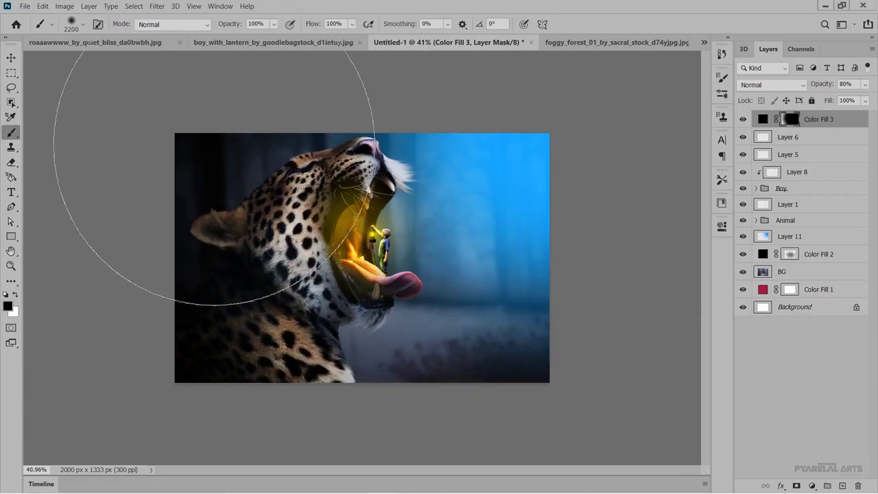
- Add an empty Layer 12 at the top of the stack with the Brush selected
left_click(11, 59)
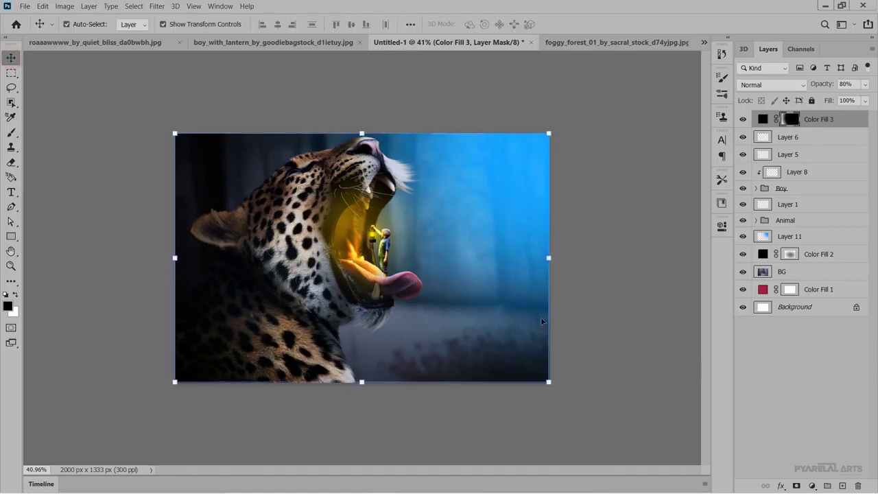
left_click(843, 485)
left_click(12, 133)
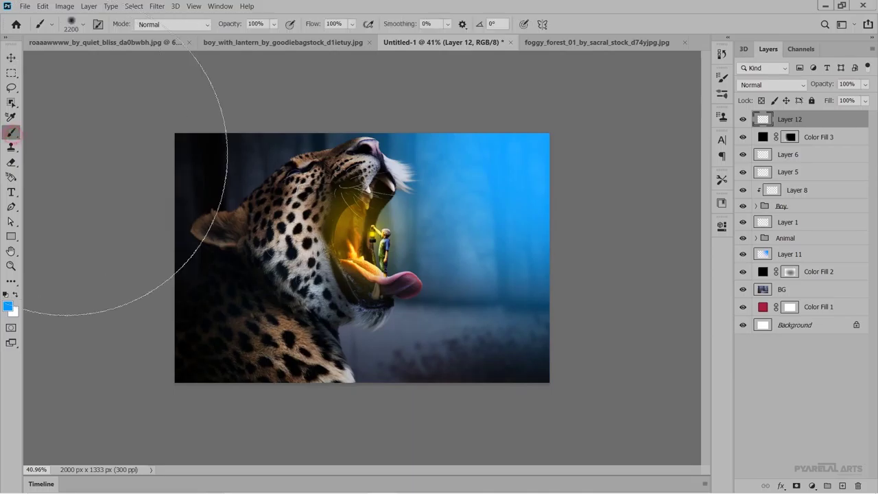
left_click(547, 136)
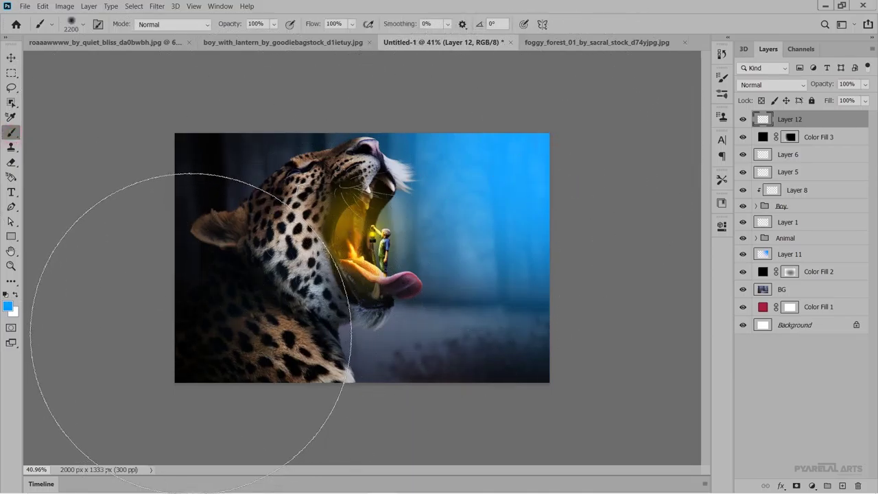
- Dab a large soft blue glow over the leopard's left half, undoing misplaced dabs
left_click(195, 333)
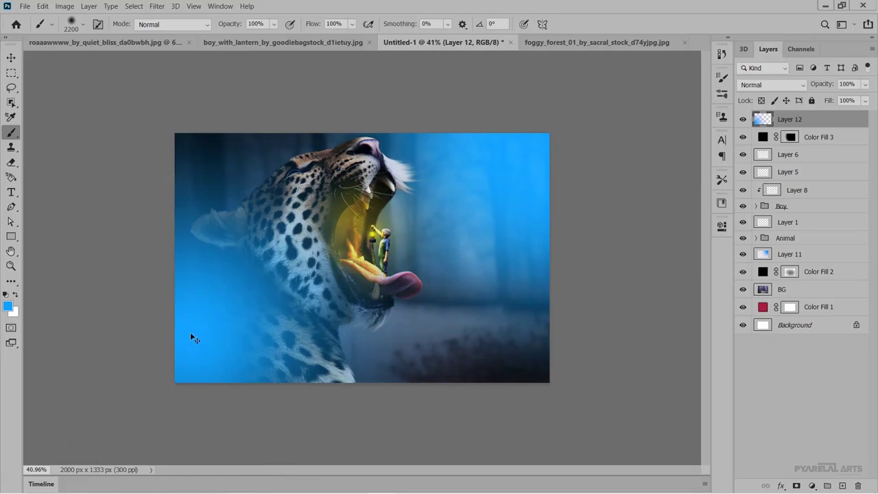
key("ctrl+z")
left_click(179, 192)
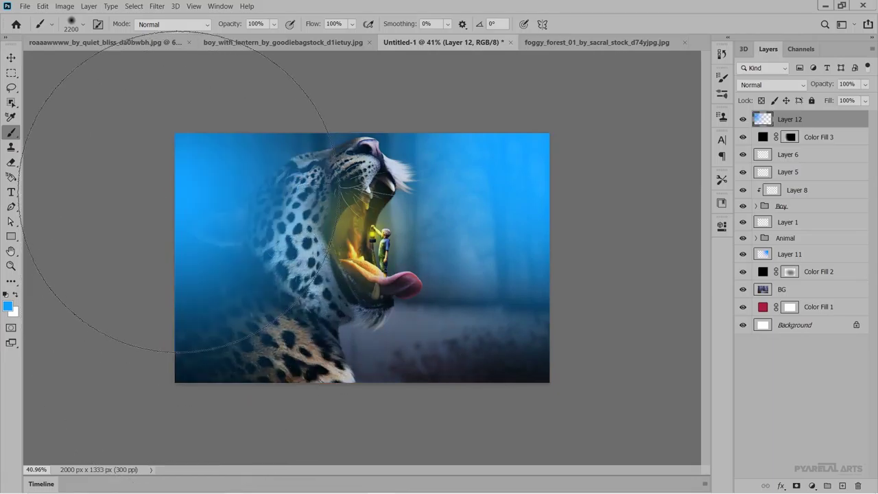
key("ctrl+z")
left_click(161, 362)
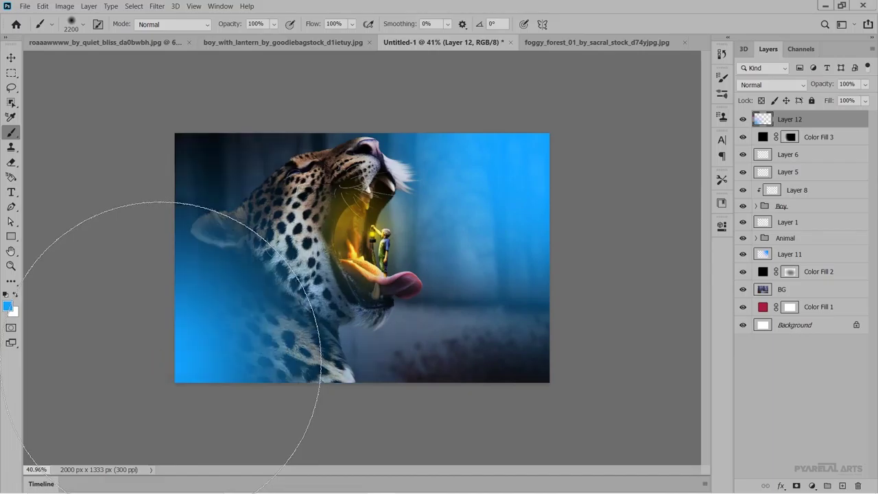
key("ctrl+z")
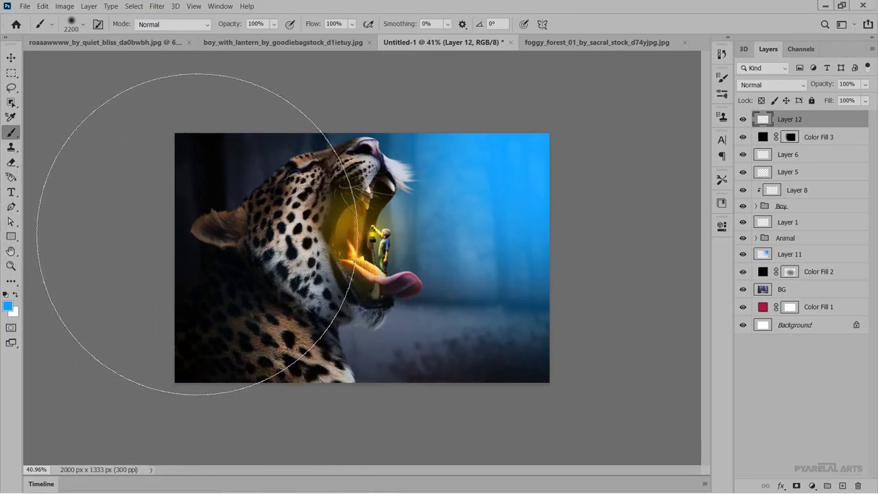
left_click(188, 196)
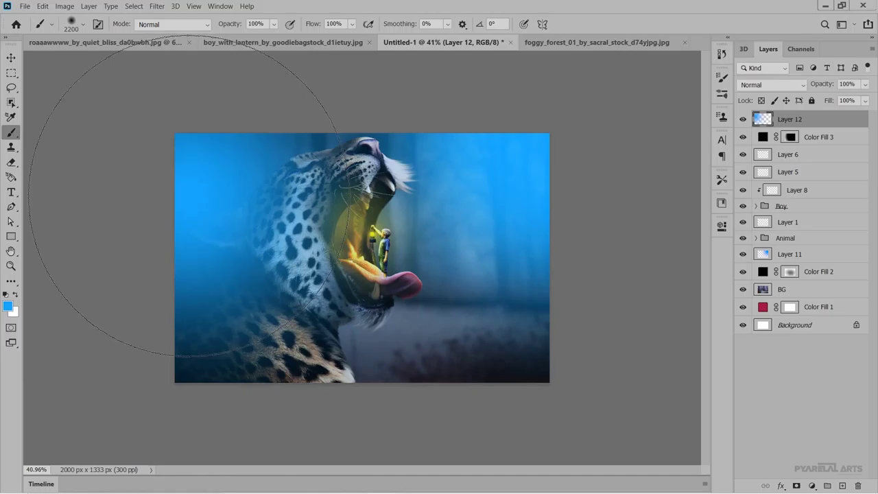
key("bracketright")
left_click(186, 195)
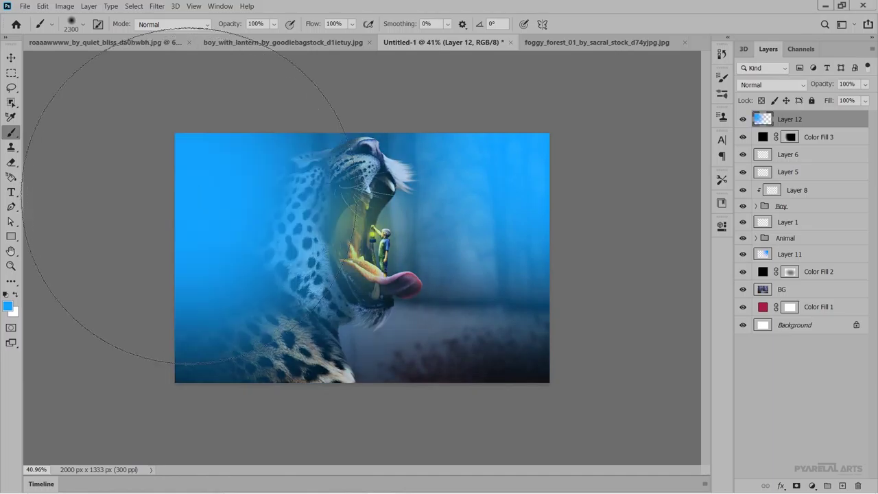
key("ctrl+z")
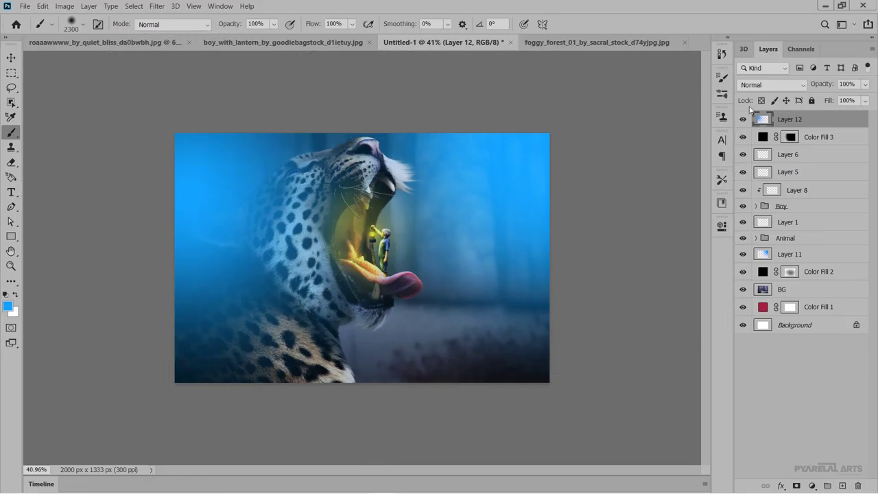
- After trying Screen, set Layer 12 to Soft Light and lower its opacity to 69%
left_click(773, 84)
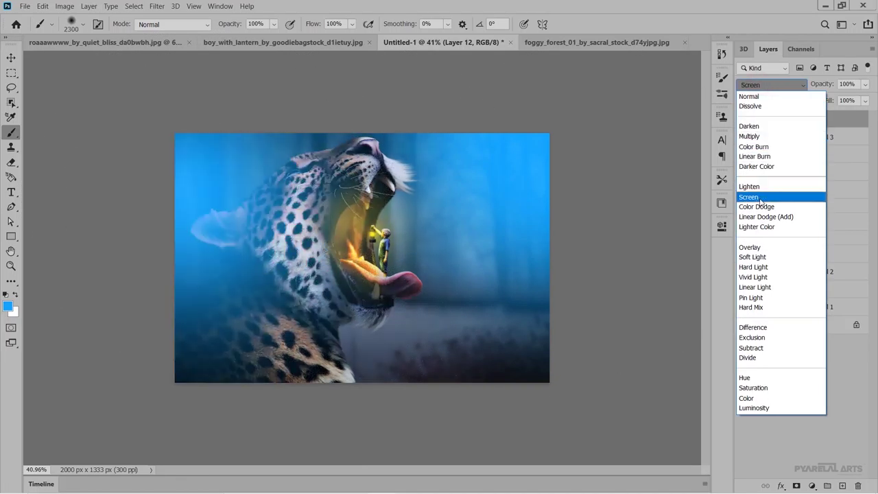
left_click(755, 197)
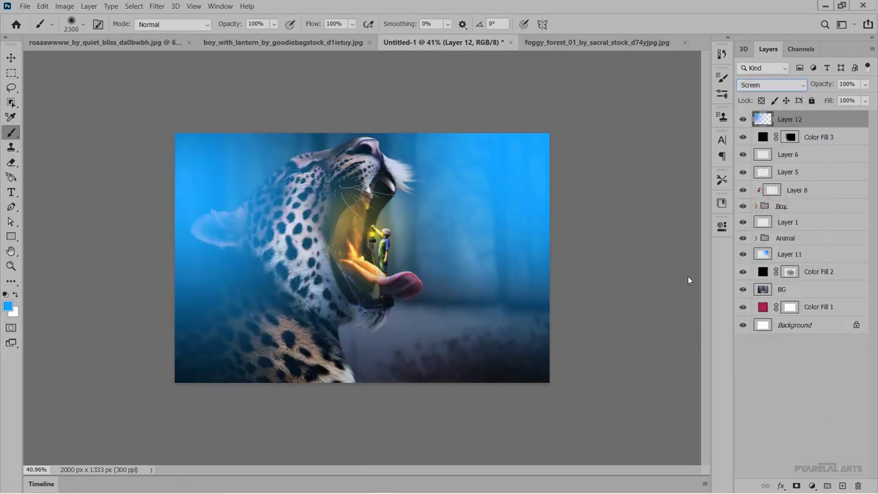
left_click(122, 291)
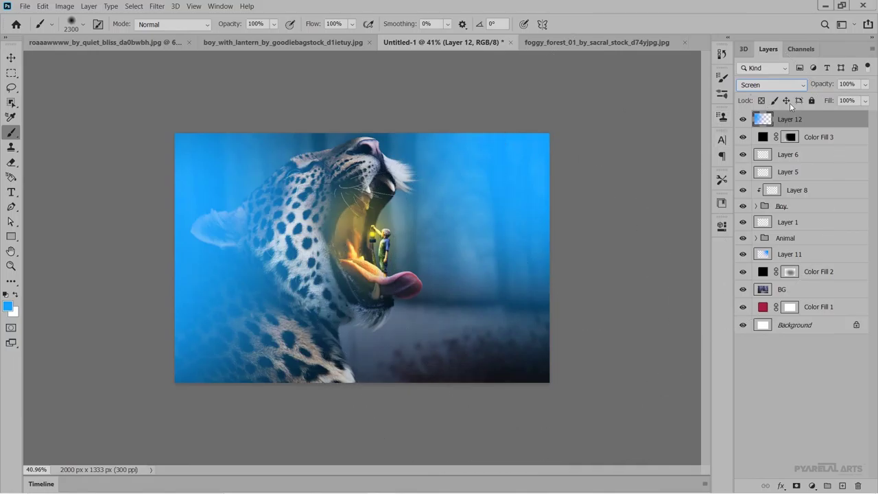
left_click(774, 85)
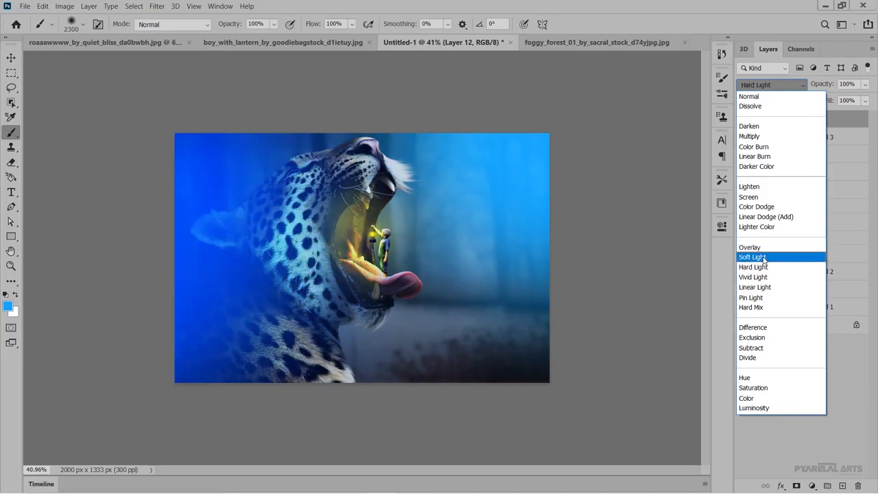
left_click(760, 257)
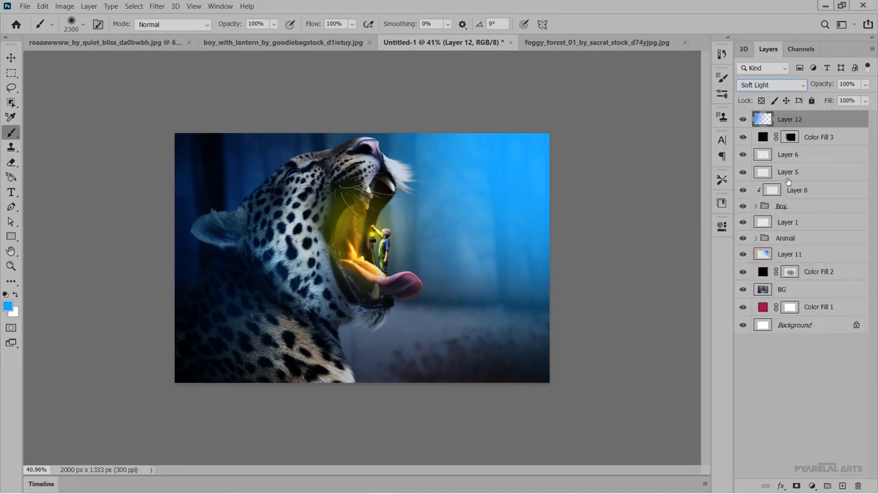
left_click_drag(821, 87, 811, 86)
left_click_drag(827, 86, 820, 87)
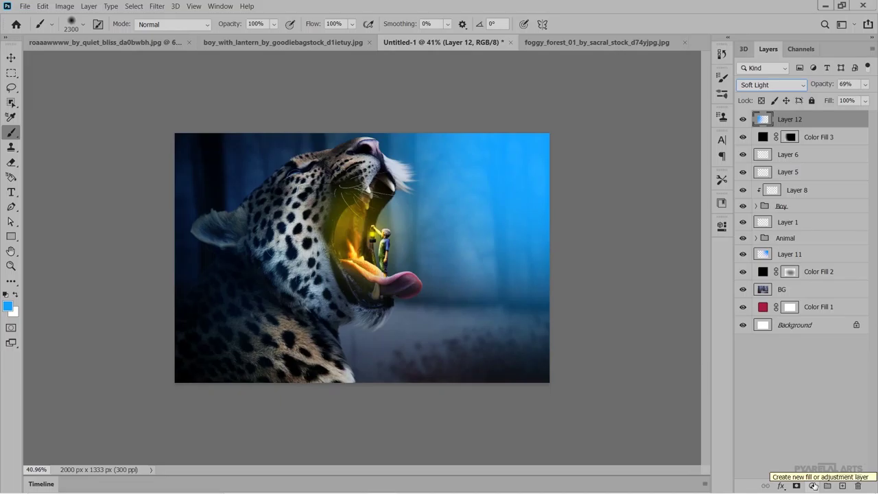
left_click(814, 486)
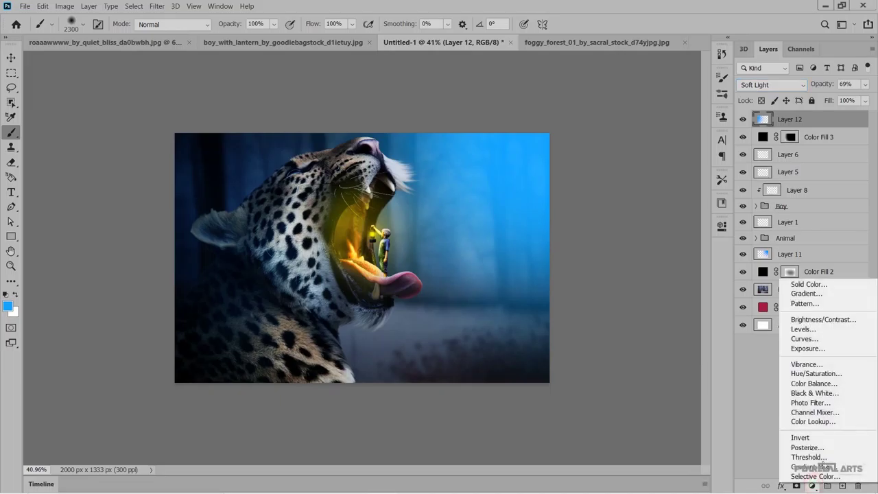
- Add a Gradient Fill layer with Radial style and Reverse turned on
left_click(831, 295)
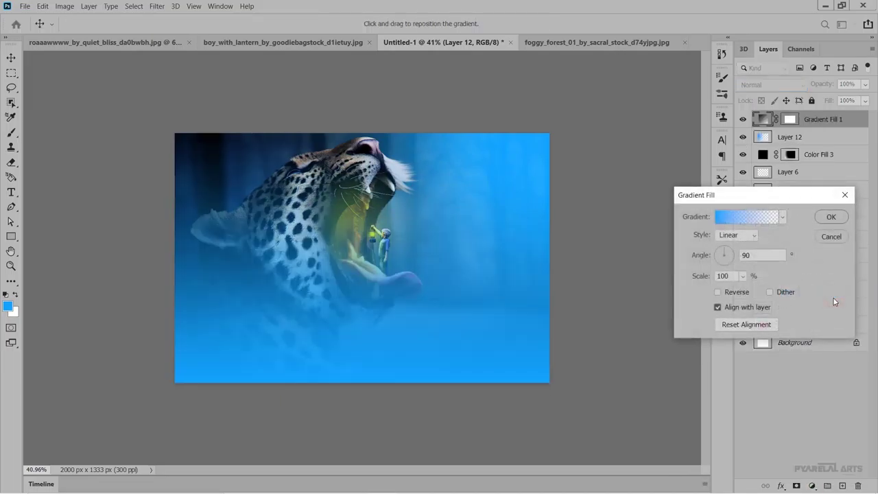
left_click(741, 238)
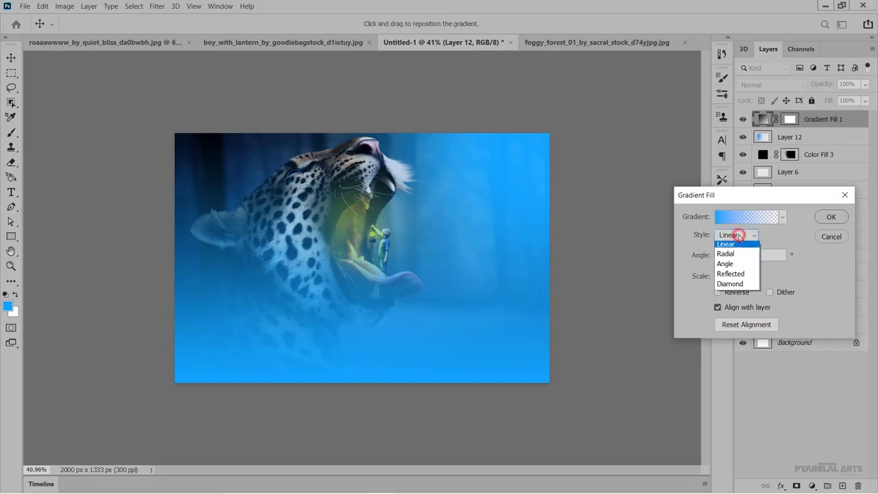
left_click(728, 256)
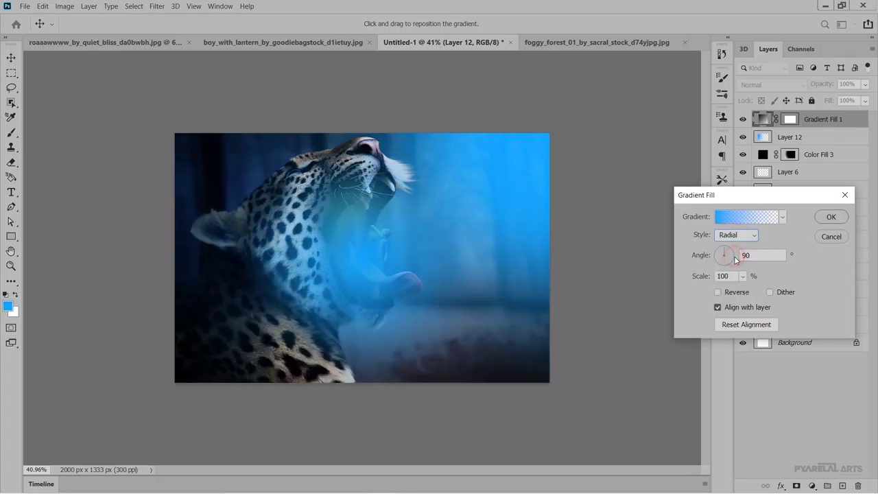
left_click(718, 293)
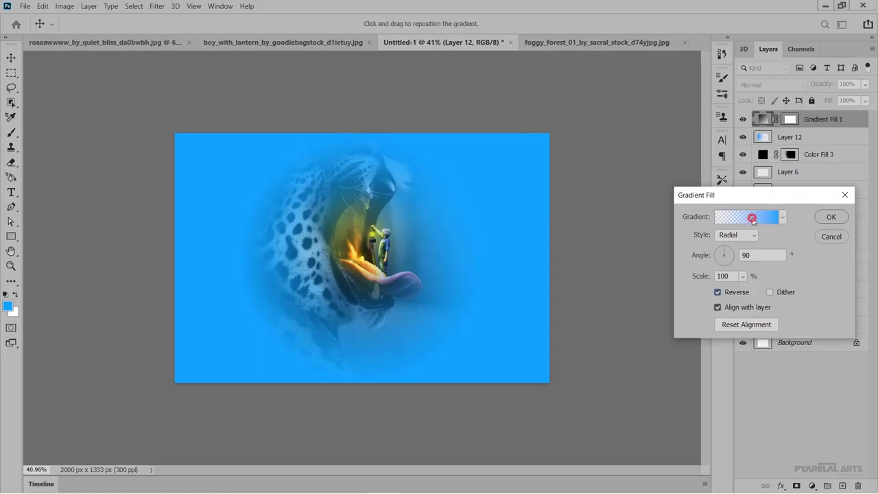
- Set both gradient colour stops to black in the Gradient Editor
left_click(751, 218)
left_click(625, 289)
left_click(678, 336)
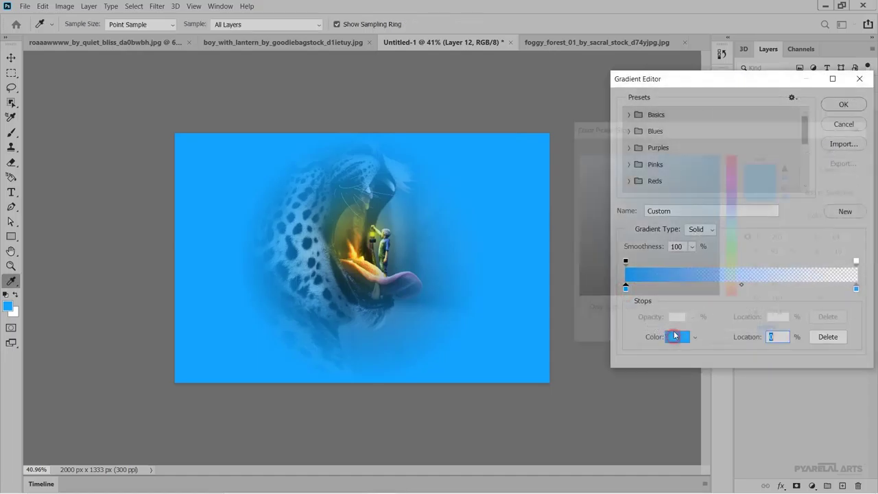
left_click_drag(679, 261, 575, 298)
left_click(833, 149)
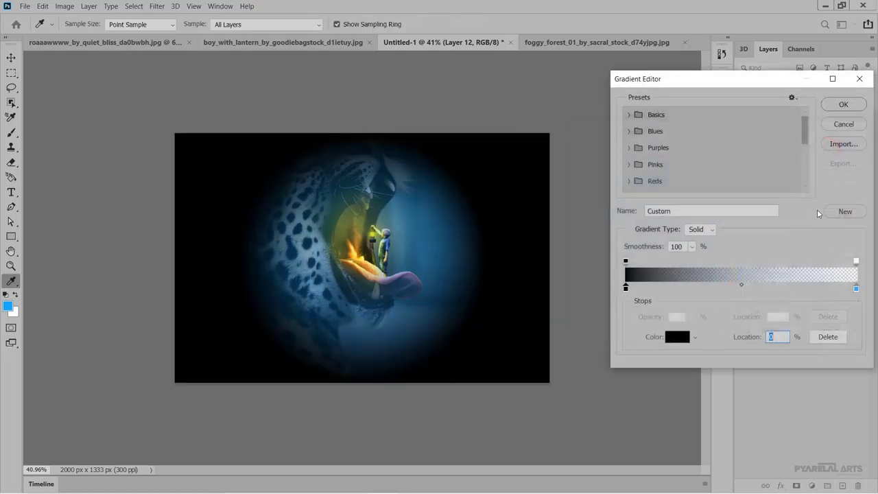
left_click(856, 289)
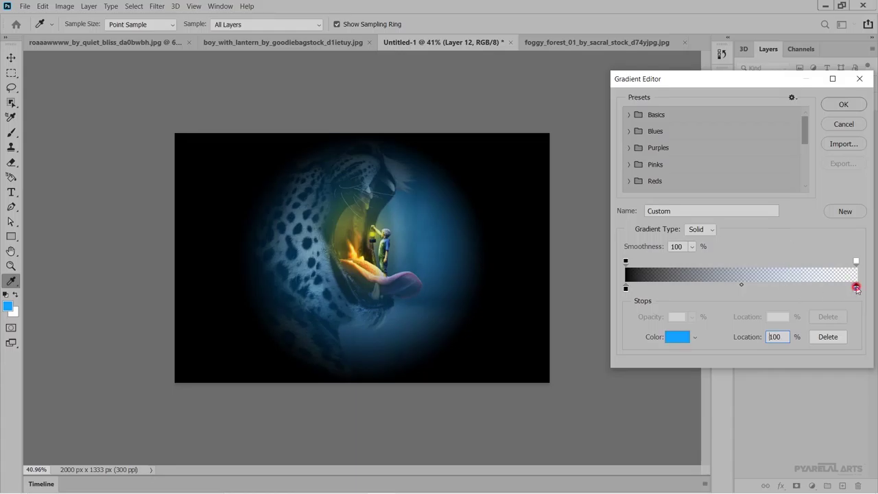
left_click(667, 340)
left_click(553, 318)
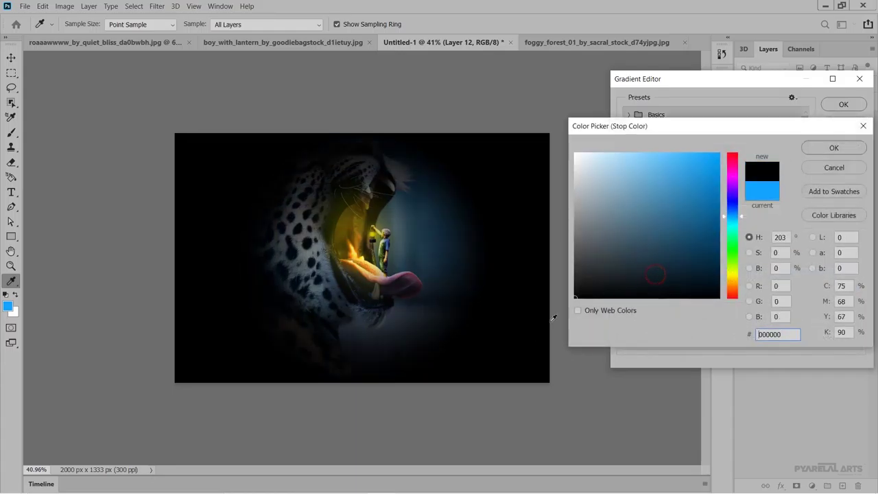
left_click(833, 149)
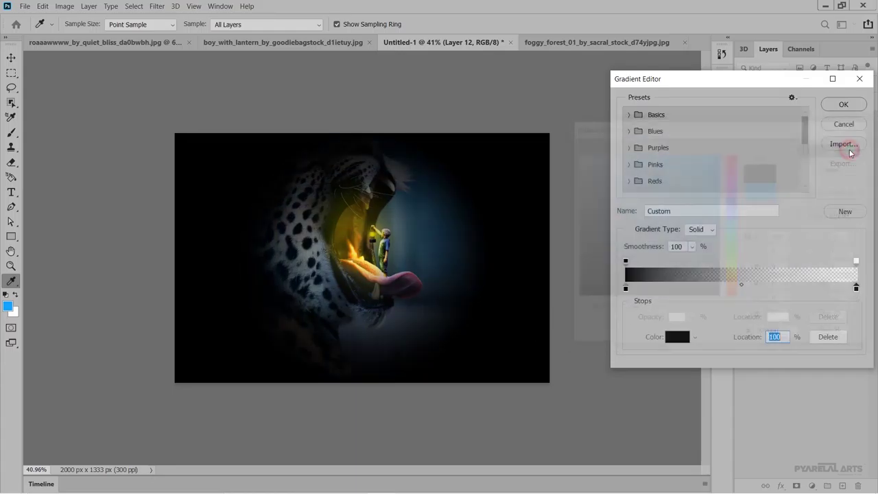
left_click(836, 105)
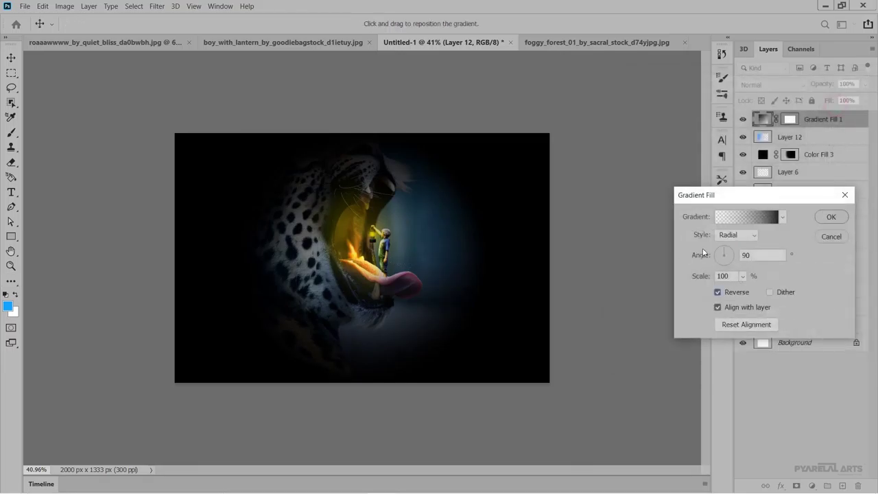
- Shift the vignette centre up and enlarge the gradient scale, then confirm
mouse_move(361, 255)
left_mouse_down()
mouse_move(374, 238)
mouse_move(362, 235)
left_mouse_up()
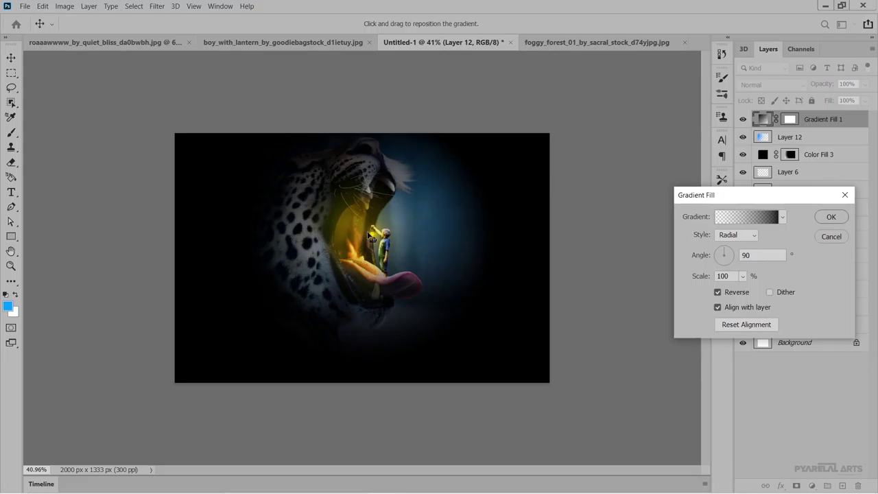
left_click(743, 276)
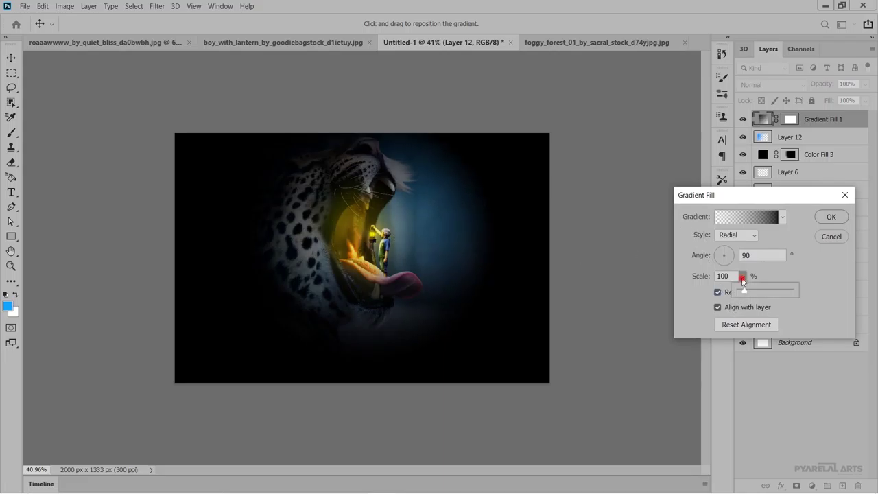
left_click_drag(744, 292, 750, 293)
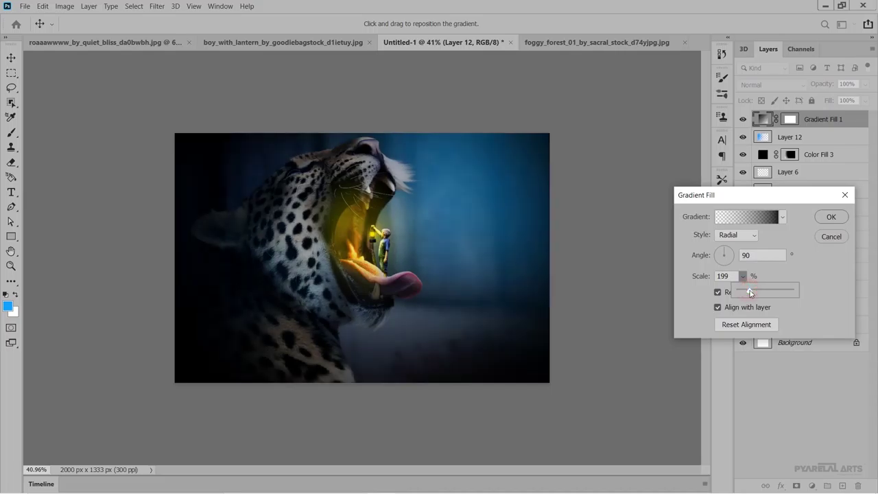
left_click_drag(751, 293, 750, 293)
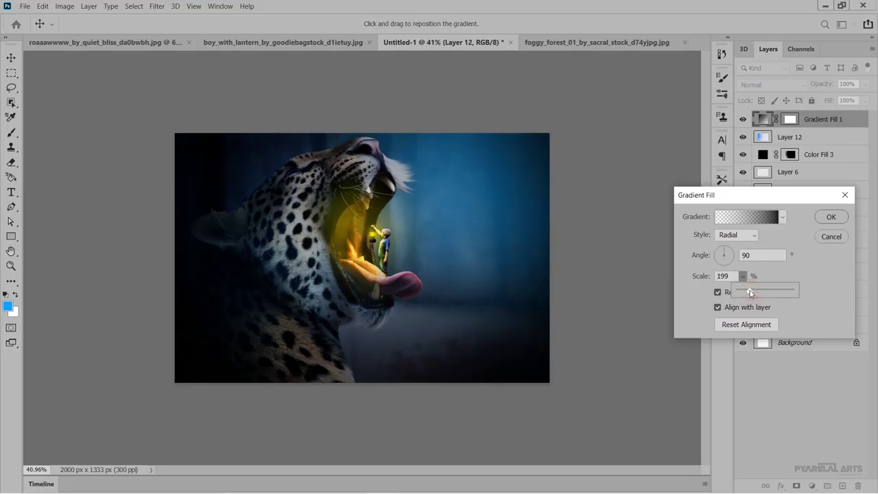
left_click(831, 217)
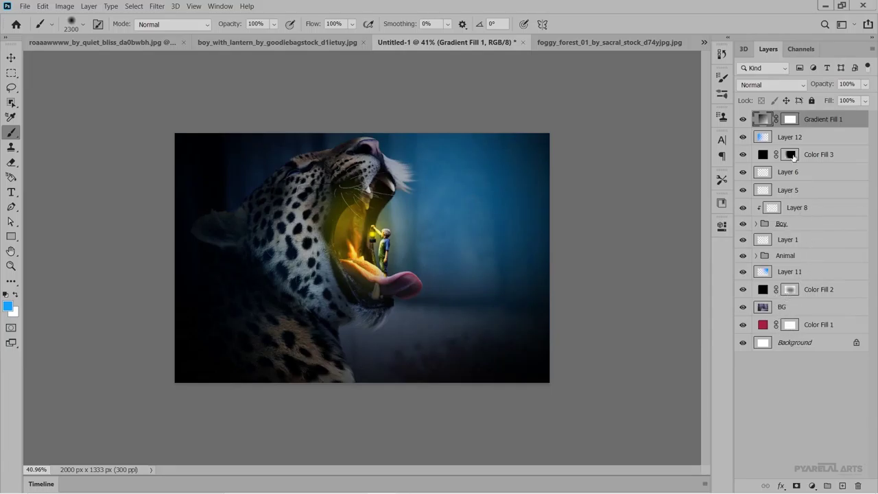
- With black/white defaults and a smaller brush, lighten the Gradient Fill 1 mask around the mouth
left_click(791, 118)
key("d")
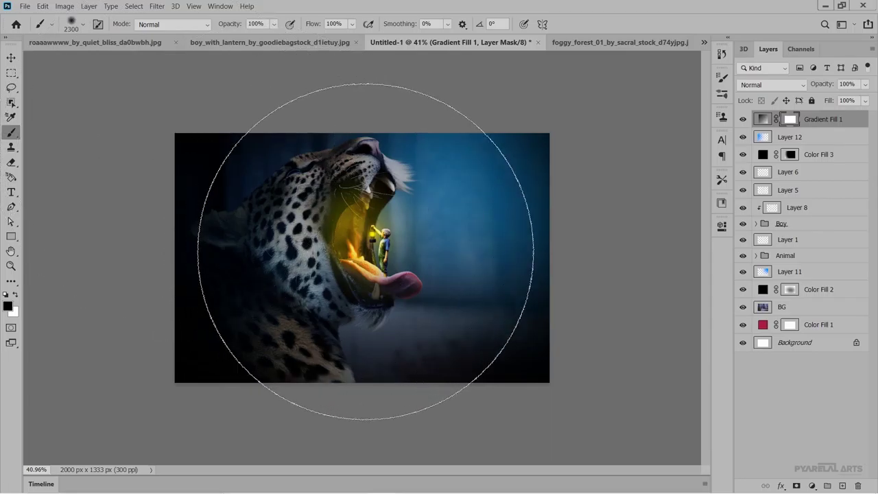
left_click(395, 256)
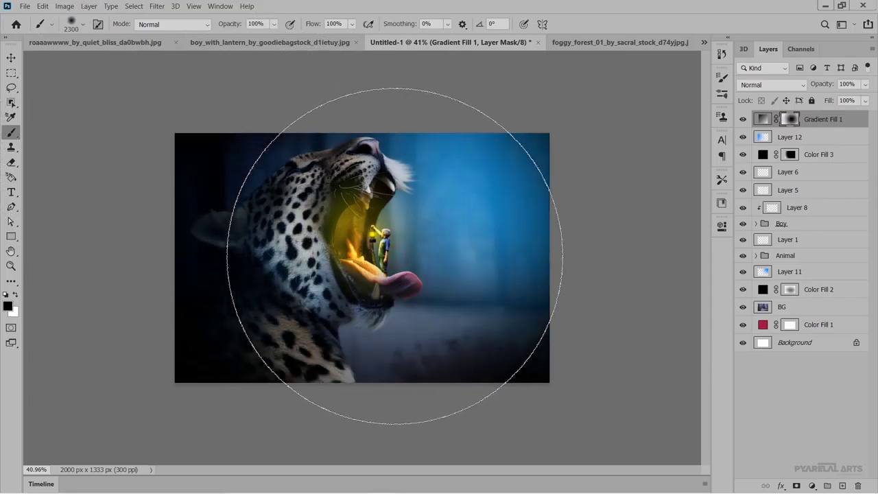
key("ctrl+z")
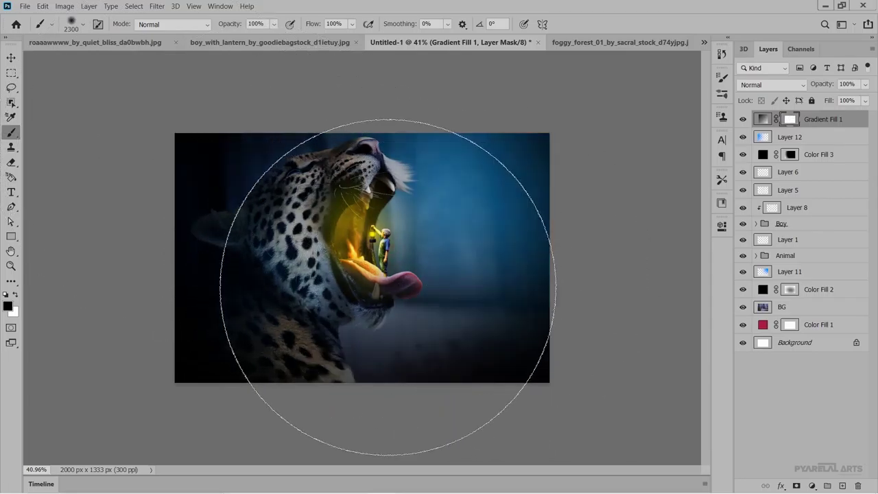
scroll(385, 280, "up", 1)
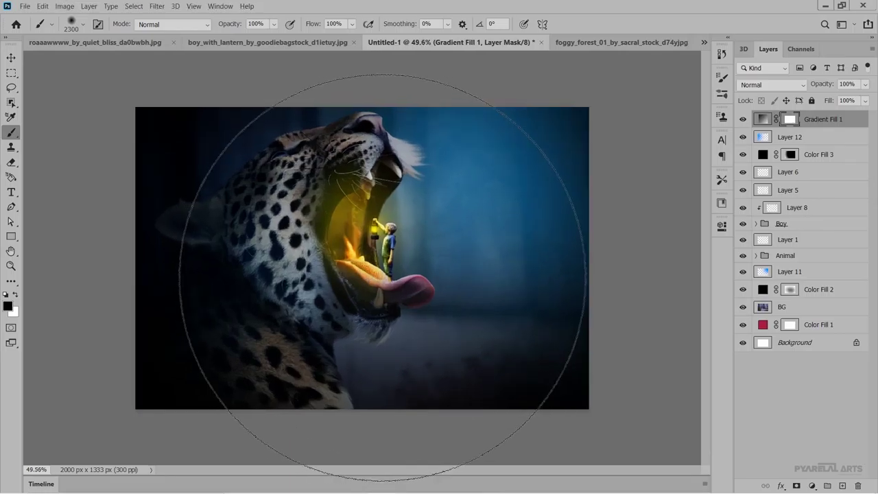
key("bracketleft")
key("bracketleft")
key("bracketleft")
key("bracketleft")
key("bracketleft")
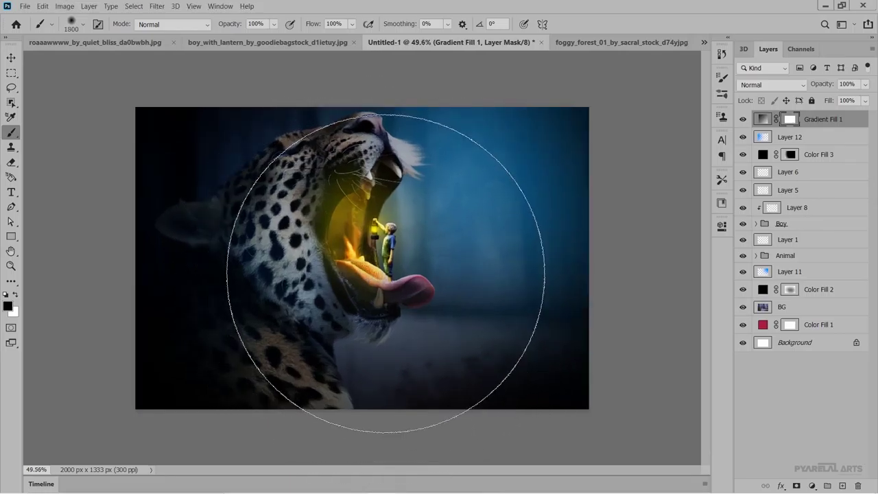
key("bracketleft")
left_click(387, 268)
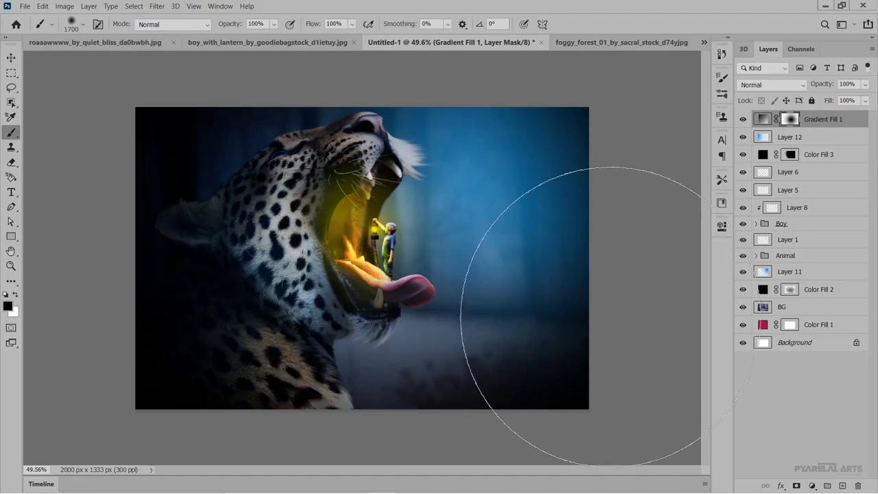
scroll(463, 298, "down", 2)
scroll(474, 312, "up", 2)
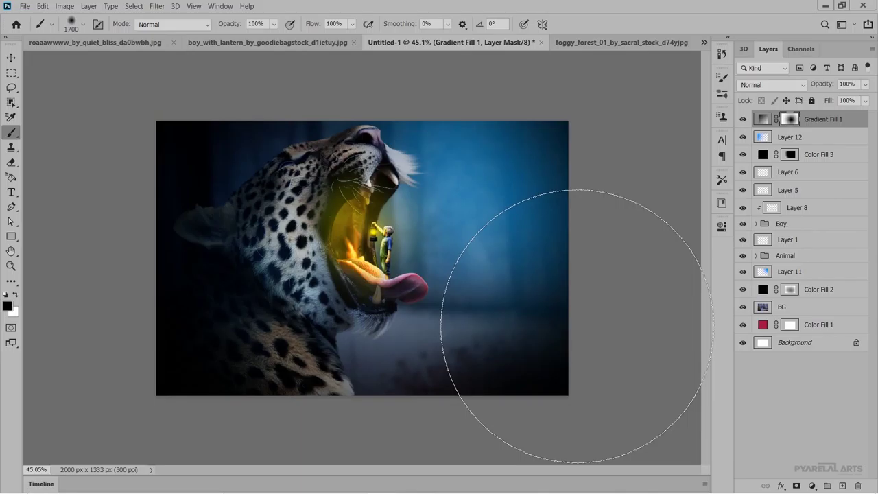
- At 31% brush opacity, softly brighten the blue area right of and below the mouth
key("bracketleft")
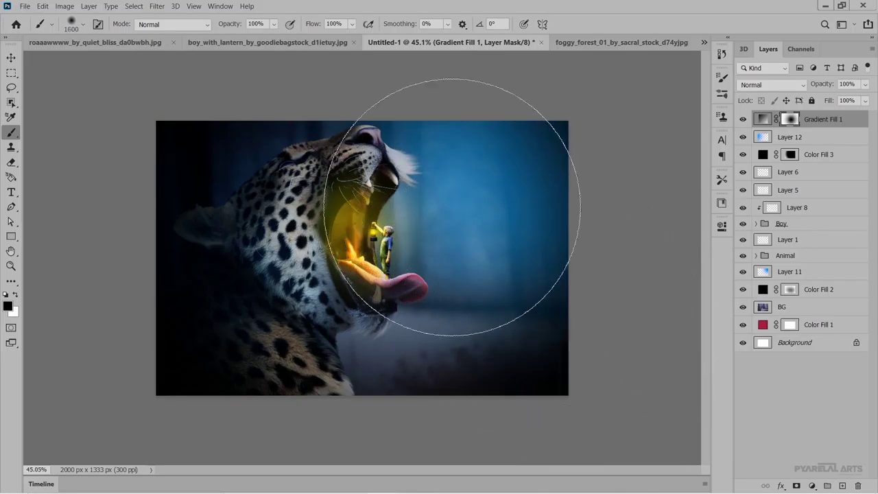
left_click_drag(230, 24, 189, 31)
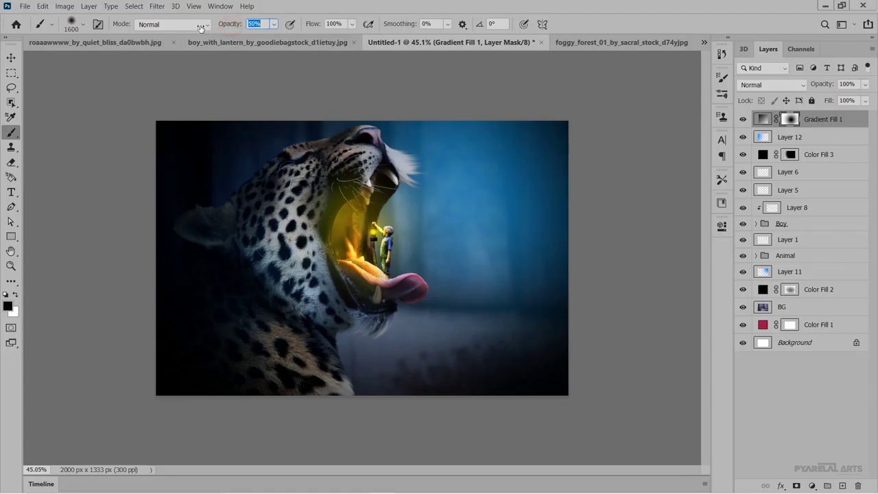
left_click(495, 199)
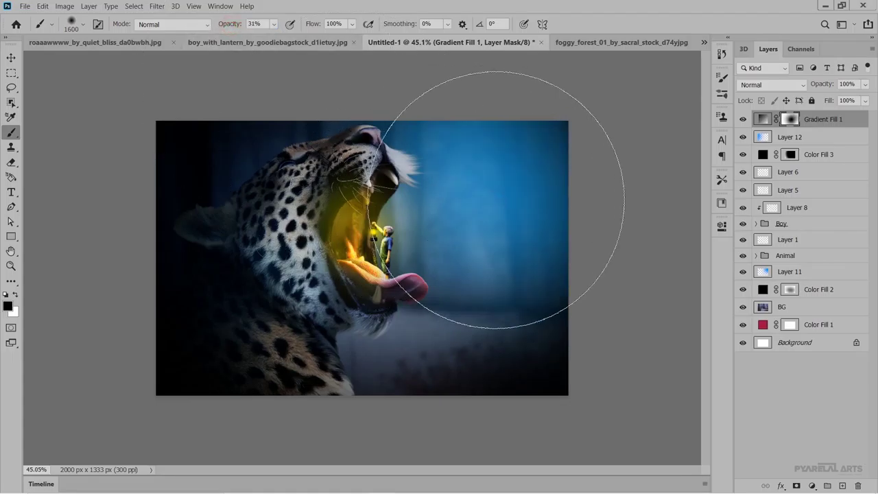
left_click(575, 284)
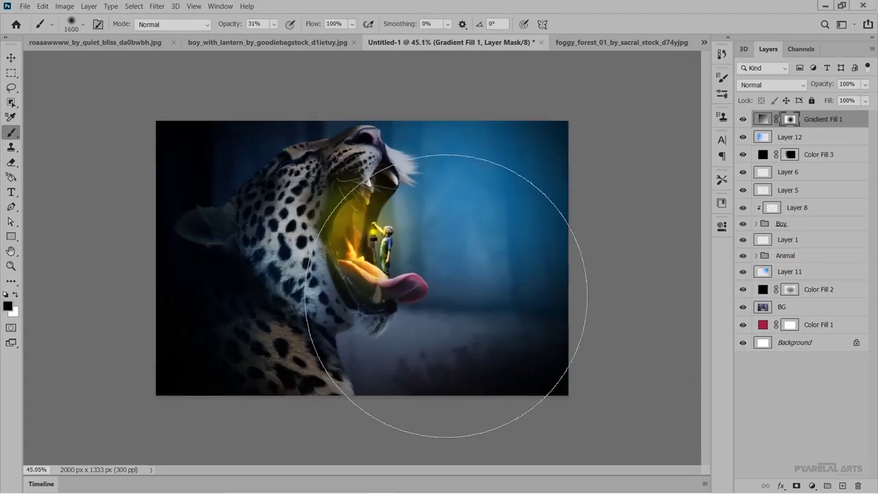
scroll(446, 295, "up", 2)
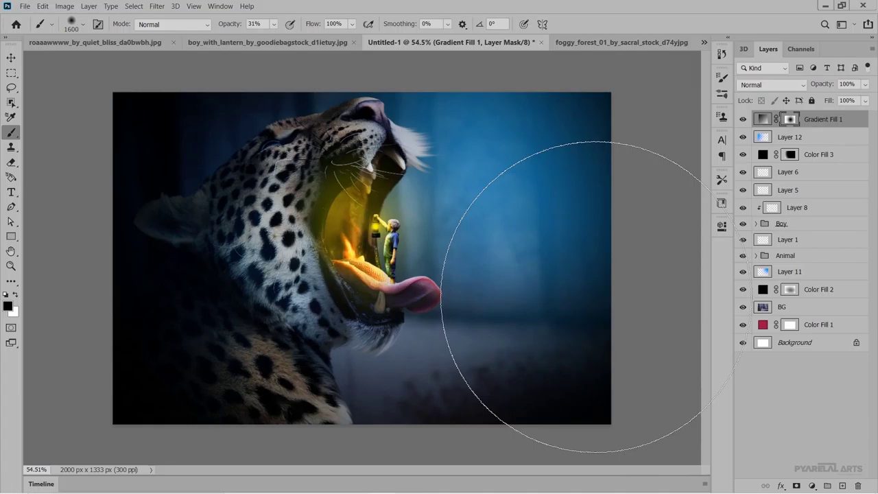
left_click(11, 57)
left_click(784, 401)
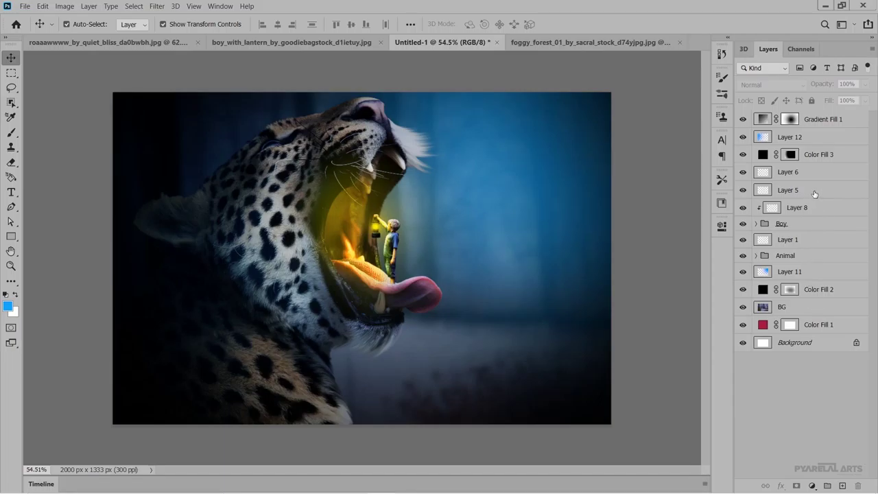
left_click(743, 119)
left_click(742, 119)
- Reopen the Gradient Fill 1 settings and drag the vignette centre up and to the right
left_click(412, 237)
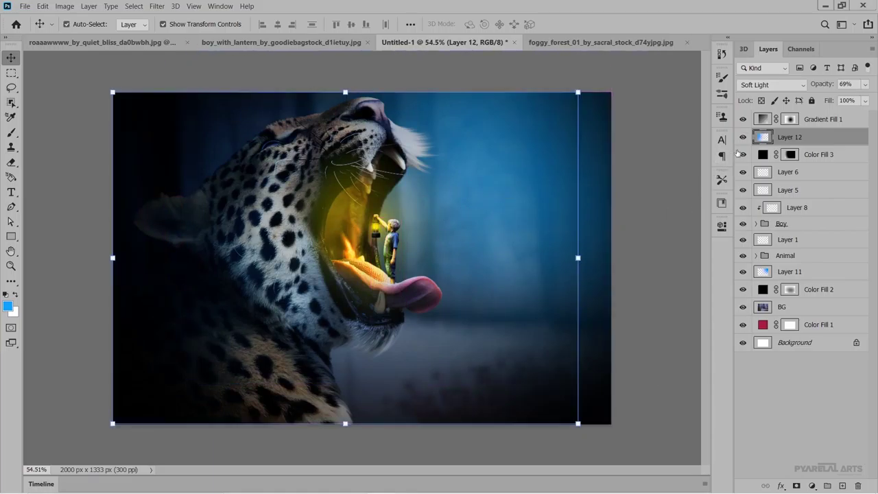
double_click(764, 121)
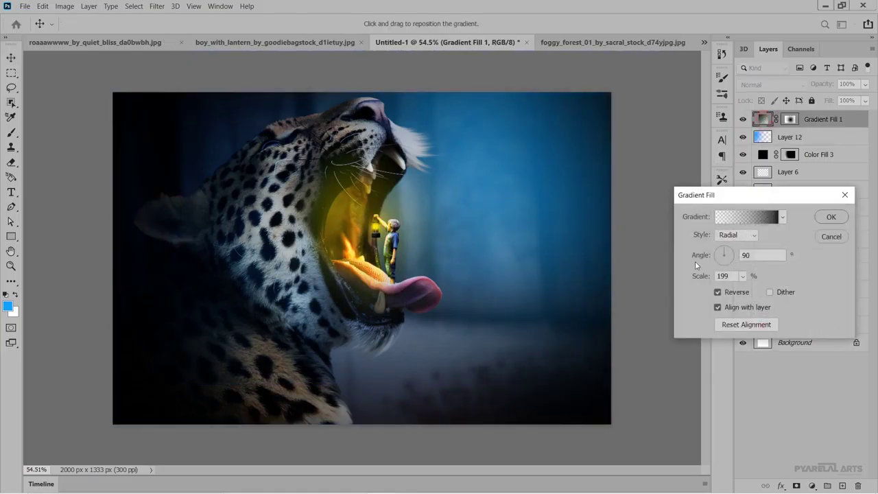
left_click_drag(413, 224, 550, 174)
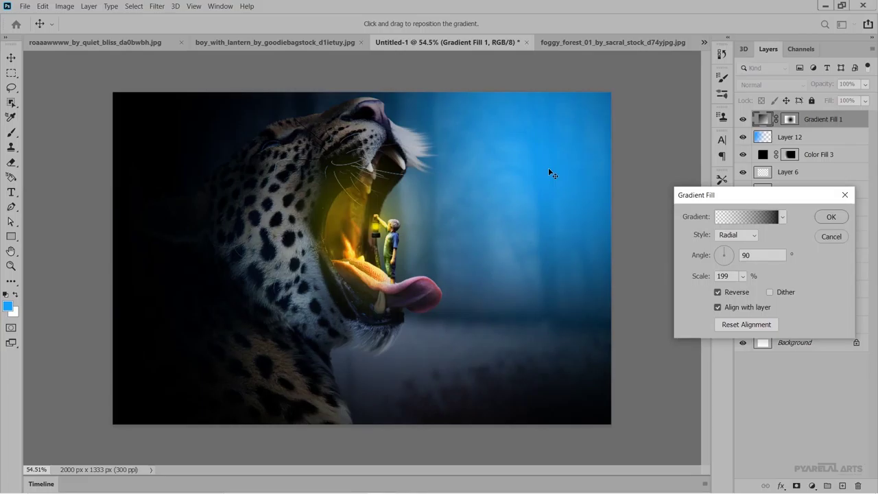
mouse_move(549, 173)
left_mouse_down()
mouse_move(478, 187)
mouse_move(423, 239)
mouse_move(309, 273)
mouse_move(385, 229)
left_mouse_up()
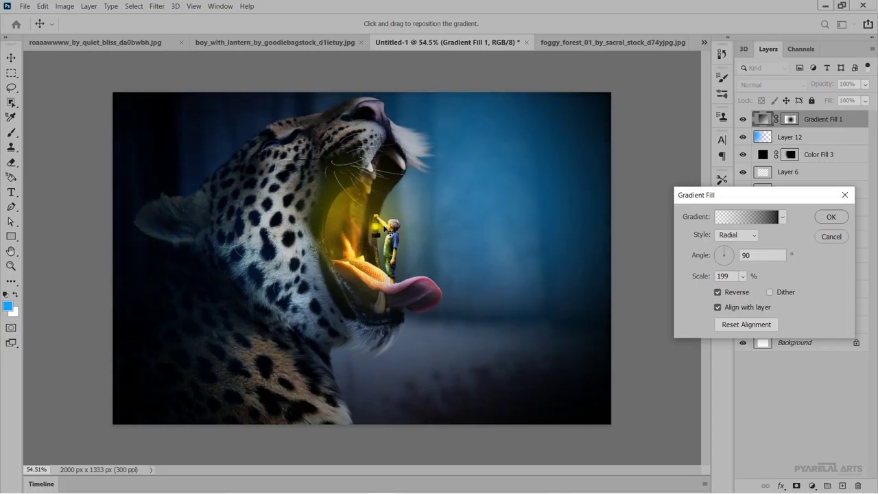
left_click_drag(384, 229, 461, 206)
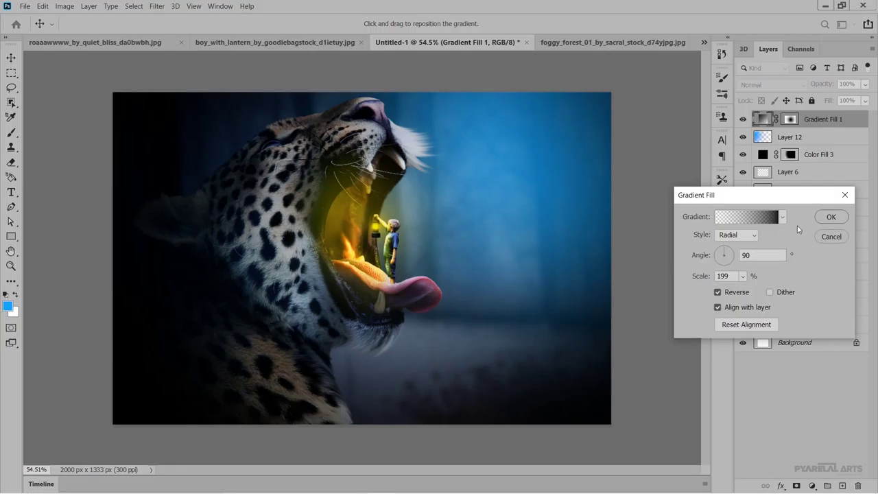
left_click(831, 216)
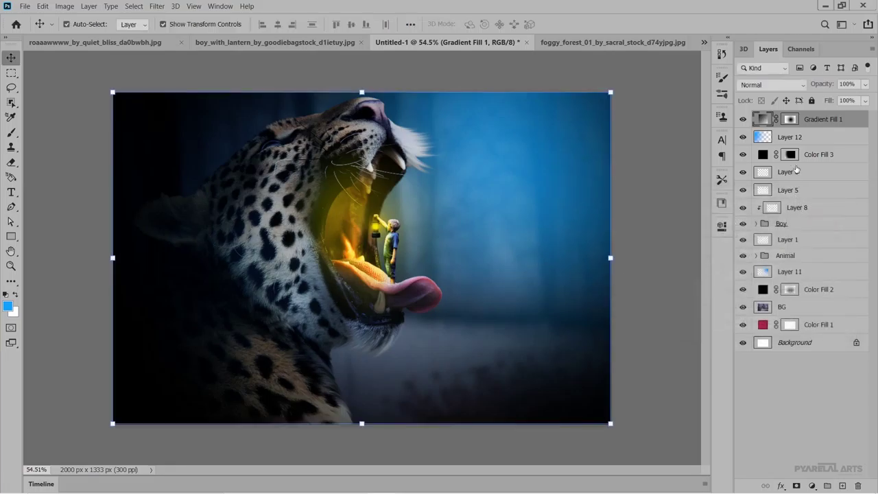
- Brush at 40% flow and low opacity on the Gradient Fill 1 mask over the upper-right blue
left_click(792, 120)
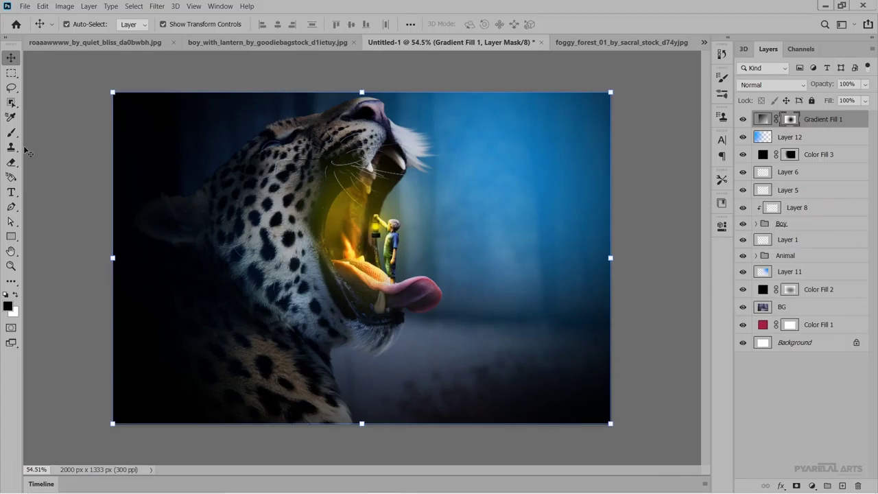
left_click(11, 131)
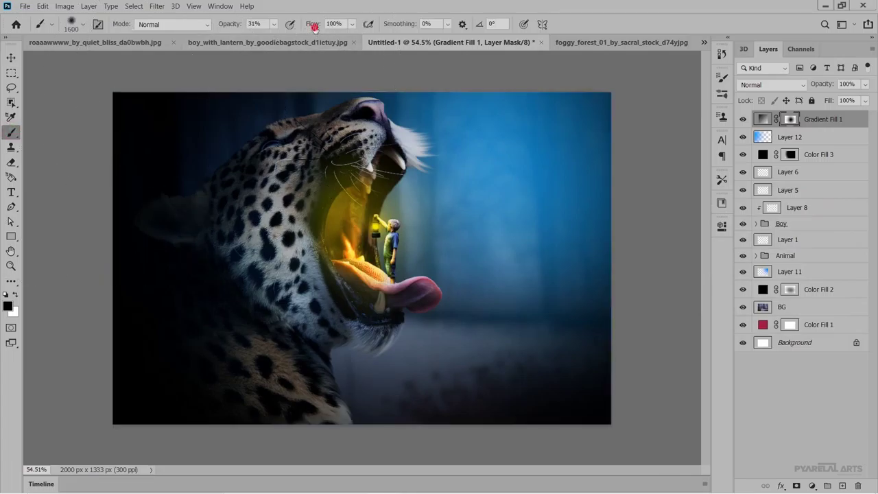
left_click_drag(313, 26, 221, 26)
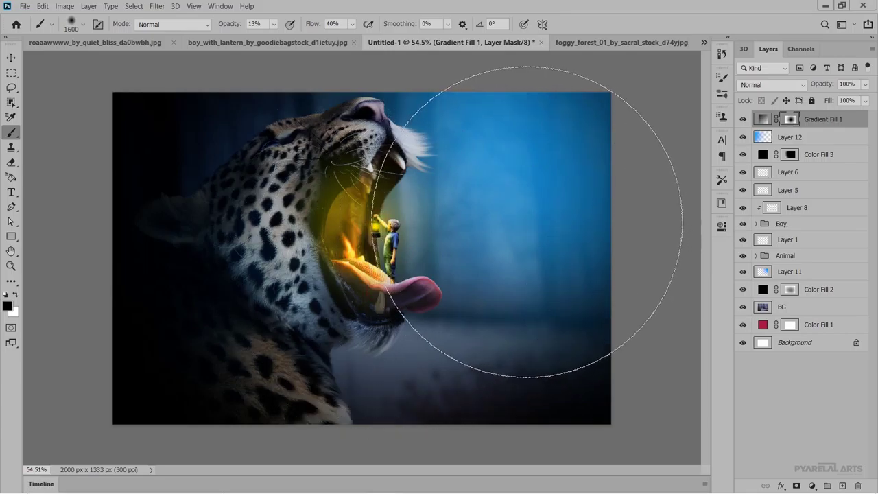
left_click(557, 158)
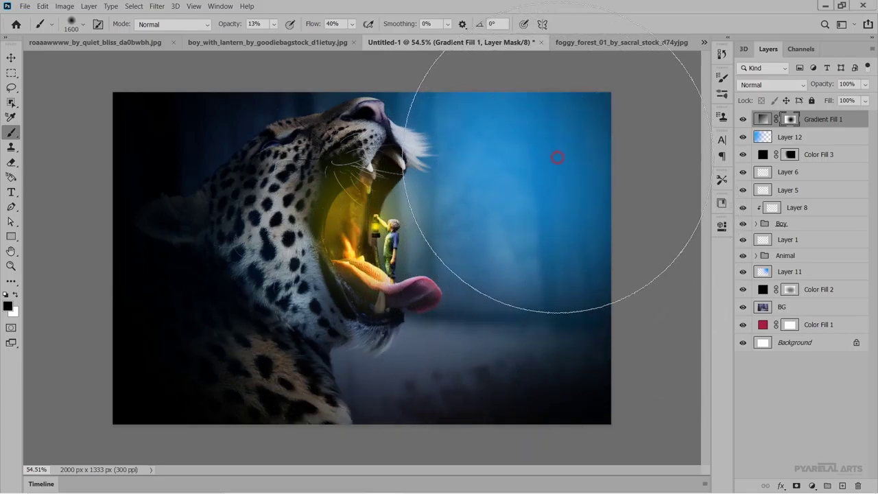
left_click(562, 151)
left_click(515, 270)
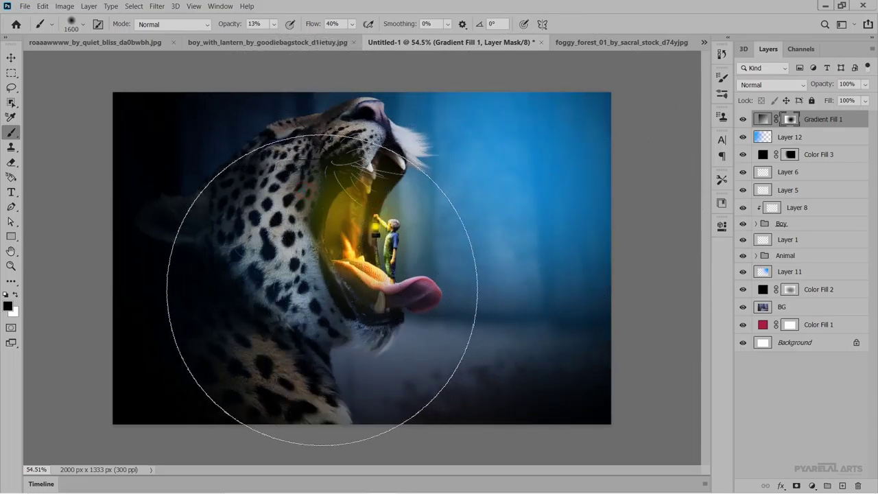
left_click(11, 59)
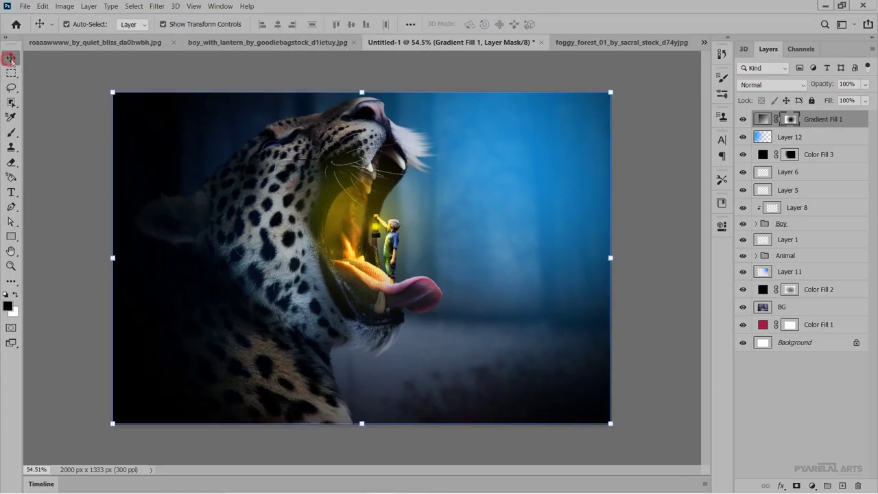
- With the Move tool, select the Gradient Fill 1 vignette layer and bring up the fill/adjustment layer list
left_click(641, 329)
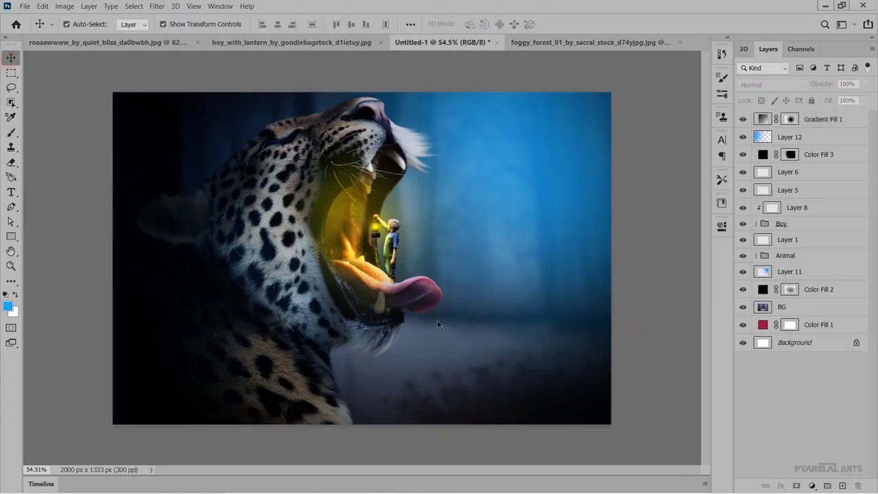
scroll(437, 320, "down", 3)
scroll(426, 317, "down", 2)
scroll(406, 313, "up", 2)
scroll(405, 314, "up", 3)
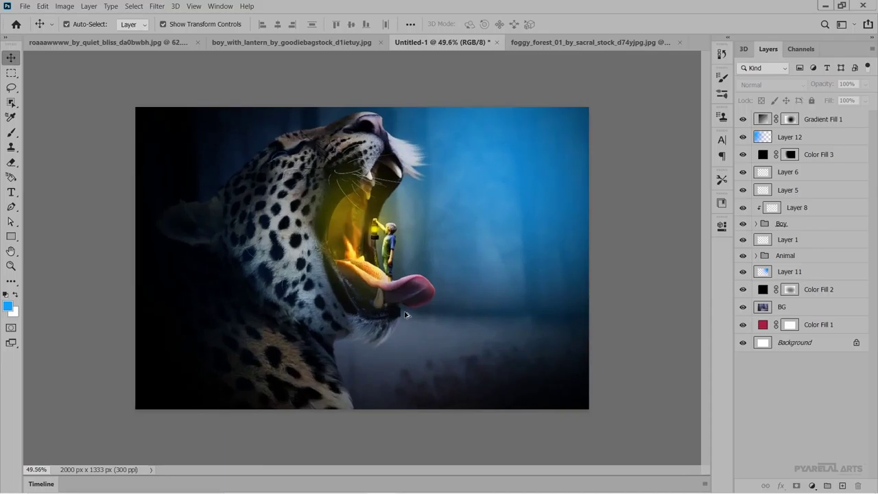
scroll(406, 315, "up", 1)
scroll(406, 314, "up", 1)
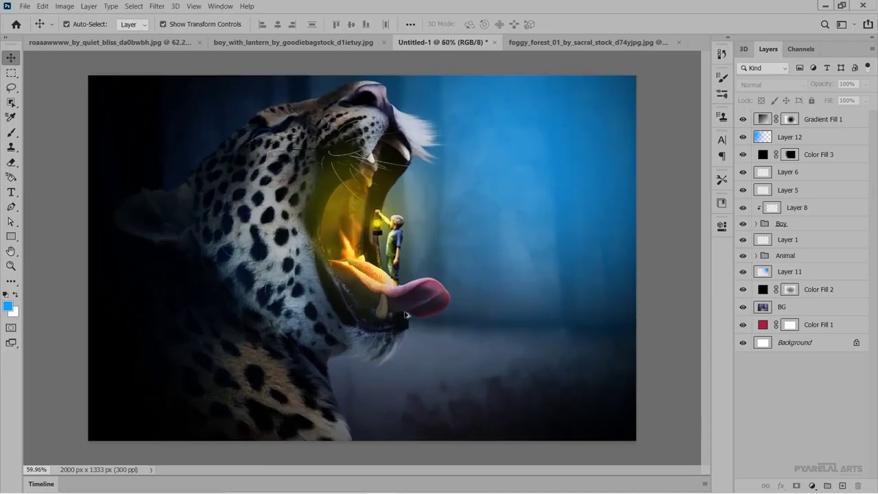
scroll(406, 314, "down", 1)
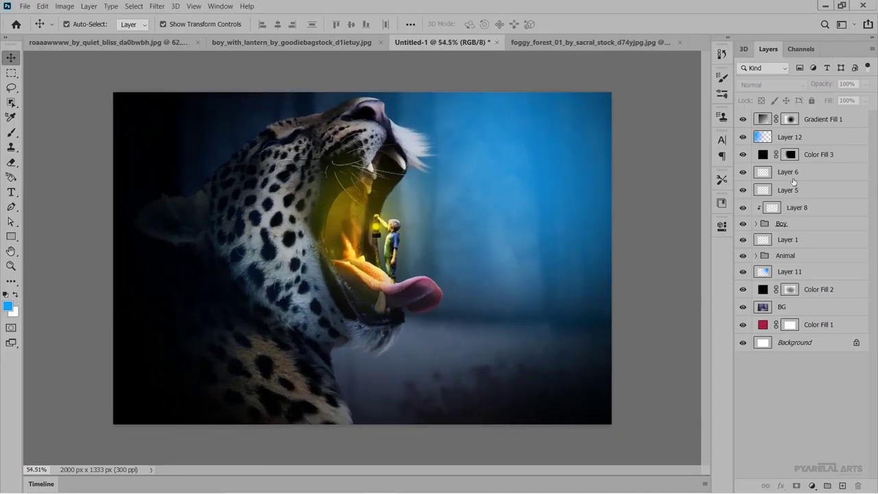
left_click(832, 122)
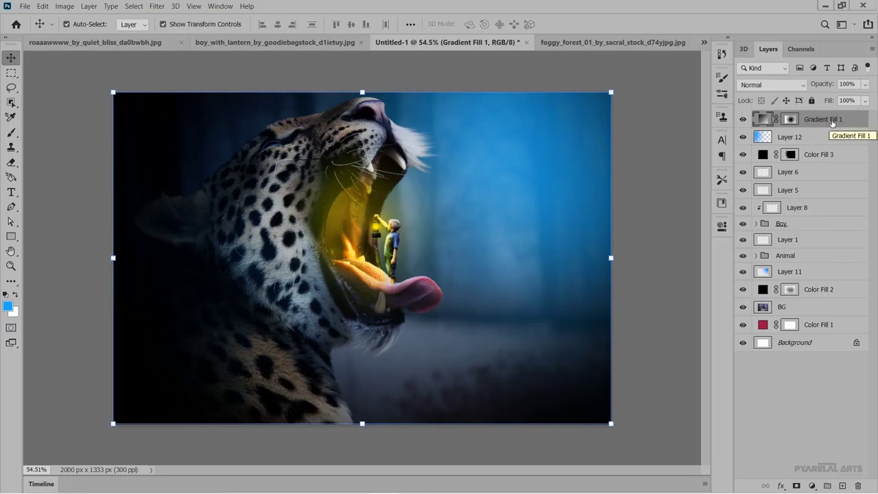
left_click(812, 485)
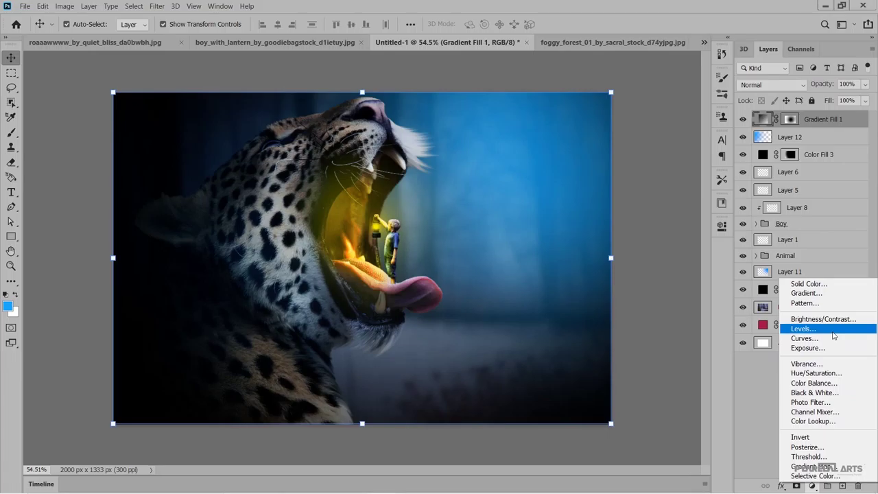
- Add a Levels adjustment above the vignette and raise its Blue channel output black to 13
left_click(834, 332)
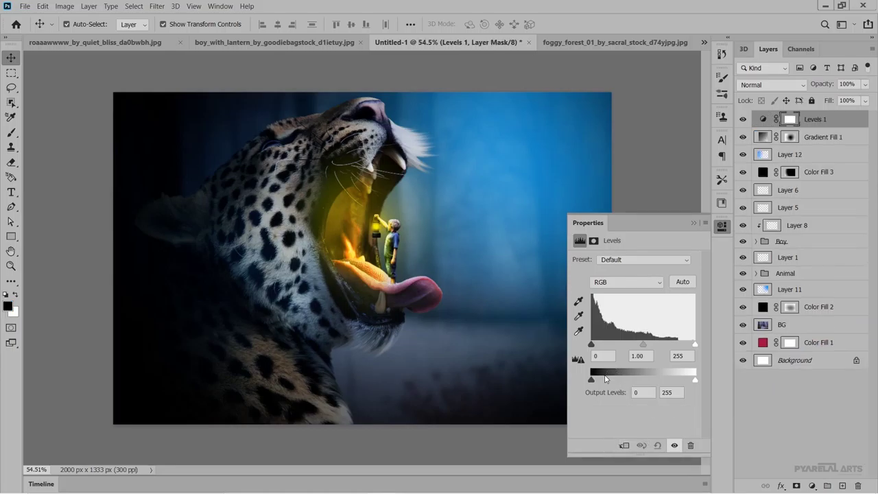
left_click(604, 282)
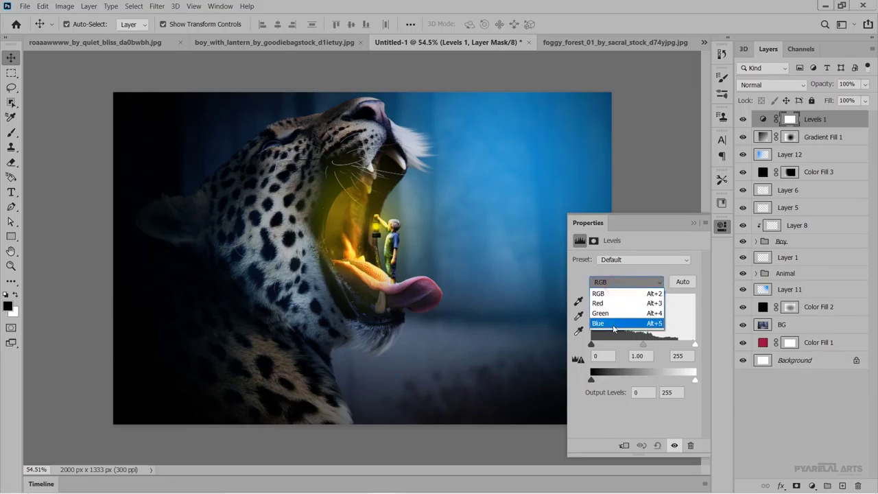
left_click(610, 325)
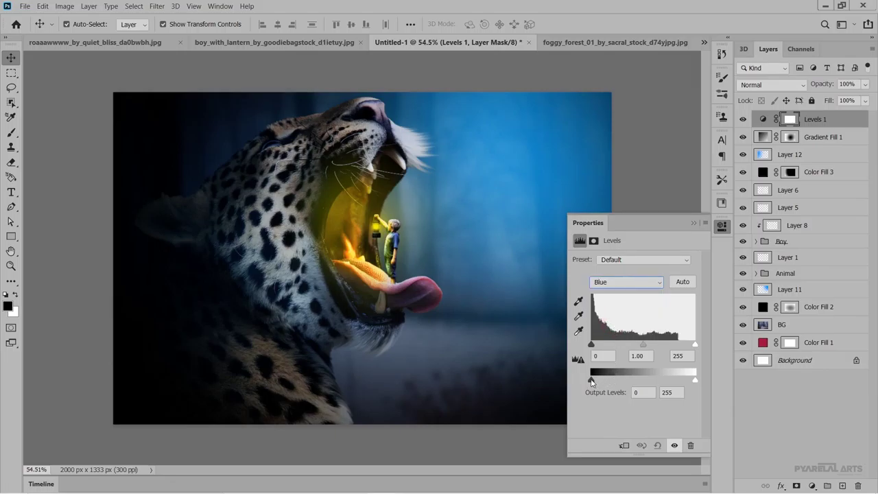
left_click_drag(592, 379, 597, 382)
left_click_drag(695, 380, 689, 385)
left_click(695, 344)
left_click_drag(643, 344, 644, 349)
left_click(642, 355)
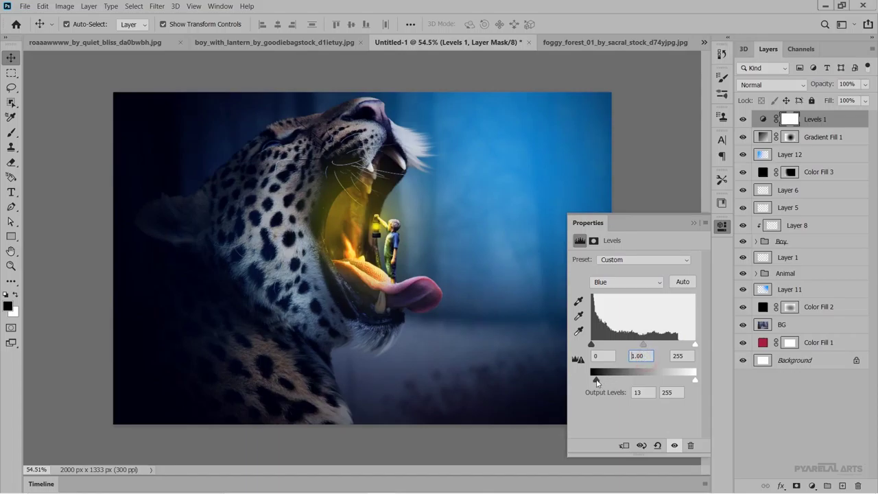
left_click_drag(596, 380, 596, 381)
- In the Levels Red channel, lift the output shadows and slightly darken the midtones for a reddish tint
left_click(642, 283)
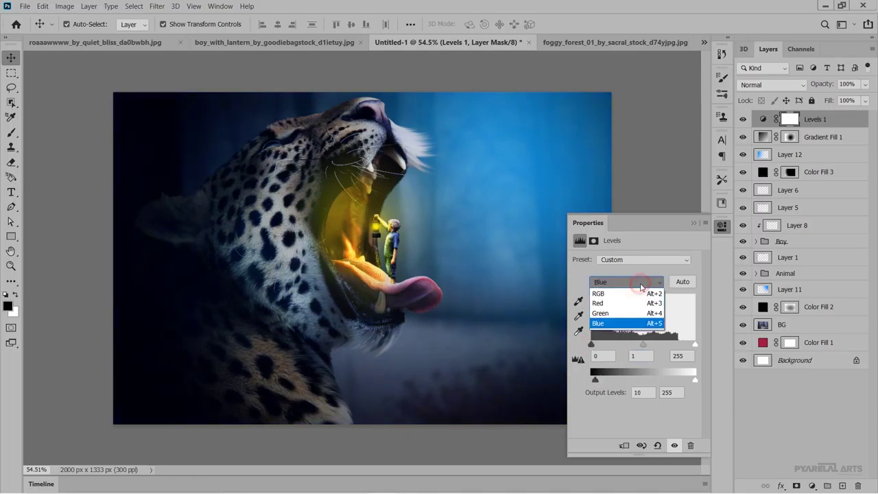
left_click(636, 306)
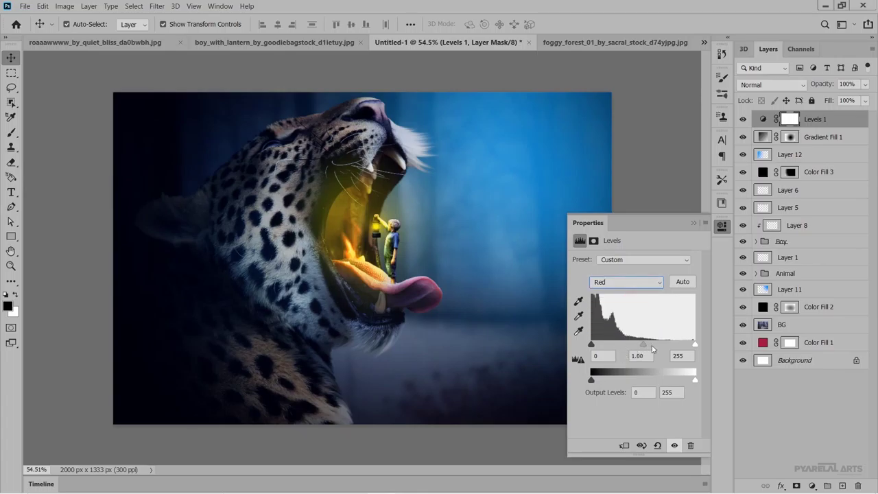
left_click_drag(592, 382, 604, 381)
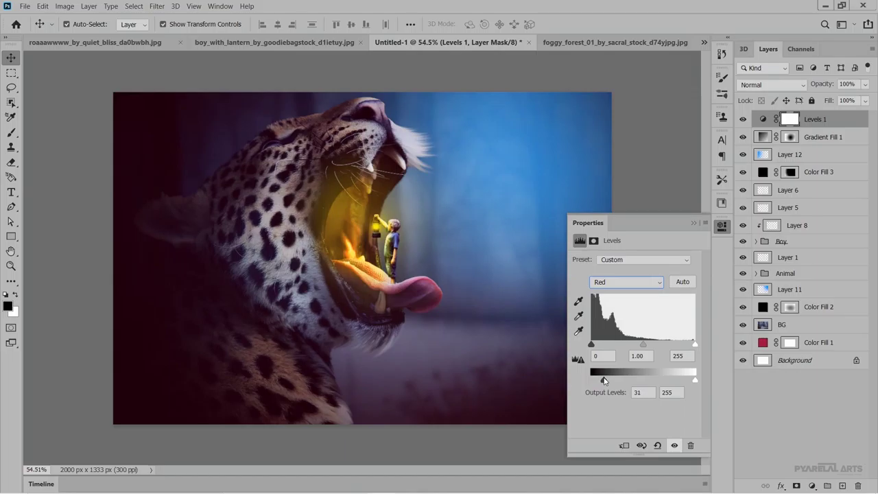
mouse_move(695, 382)
left_mouse_down()
mouse_move(685, 382)
mouse_move(695, 382)
left_mouse_up()
left_click_drag(643, 344, 639, 347)
left_click_drag(694, 344, 693, 345)
left_click_drag(593, 345, 595, 345)
- Set the Green channel to output black 3 and midtones 0.94, then close the Levels settings
left_click(624, 282)
left_click(618, 302)
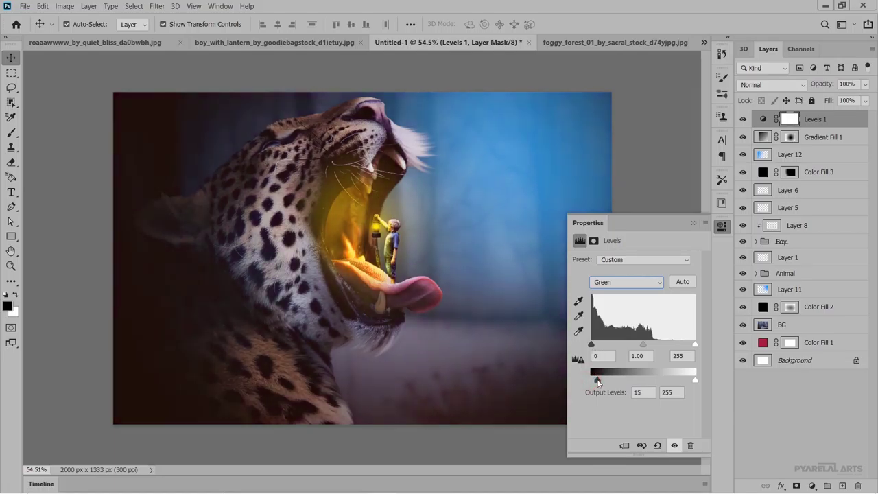
left_click_drag(591, 380, 592, 382)
left_click_drag(696, 384, 696, 383)
left_click(694, 345)
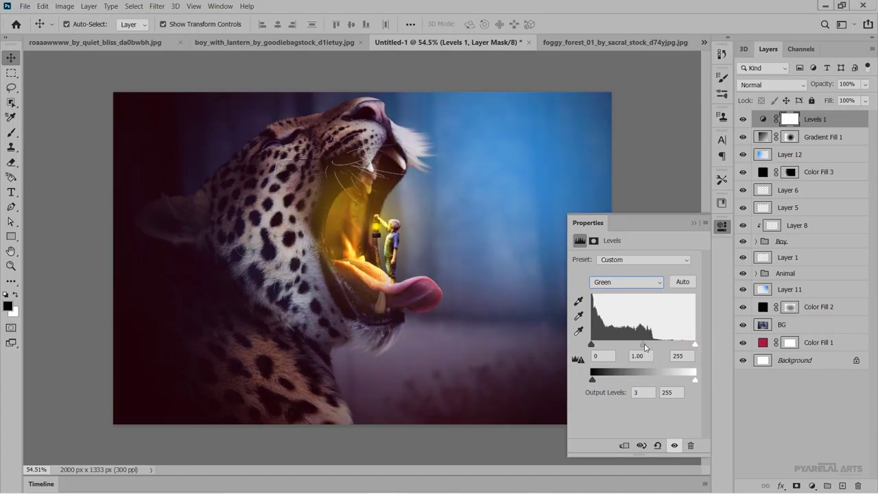
left_click_drag(643, 345, 643, 346)
left_click_drag(643, 346, 646, 347)
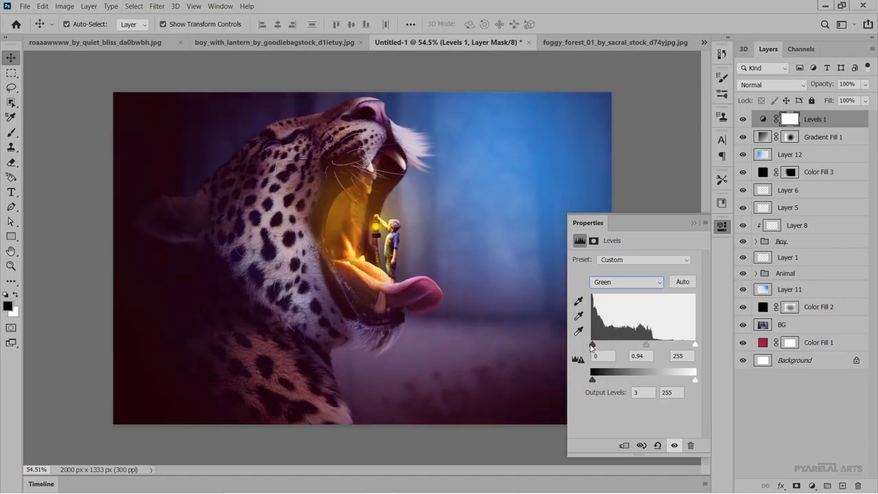
left_click(693, 224)
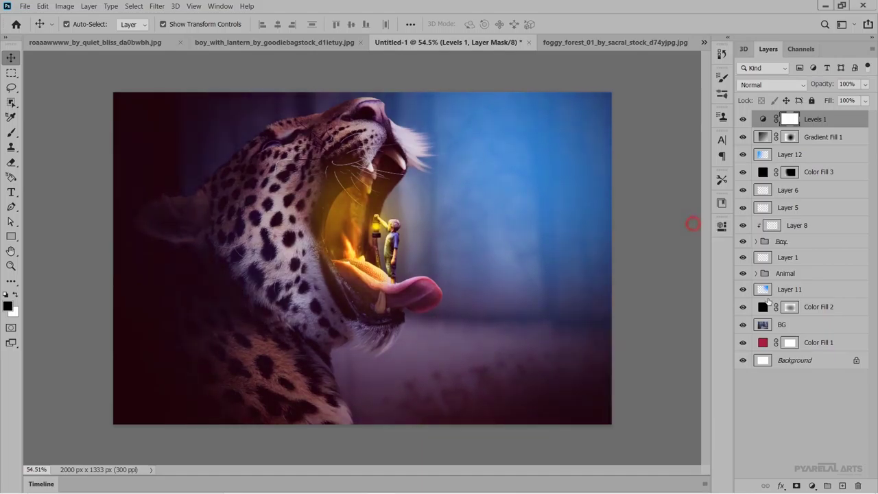
left_click(797, 401)
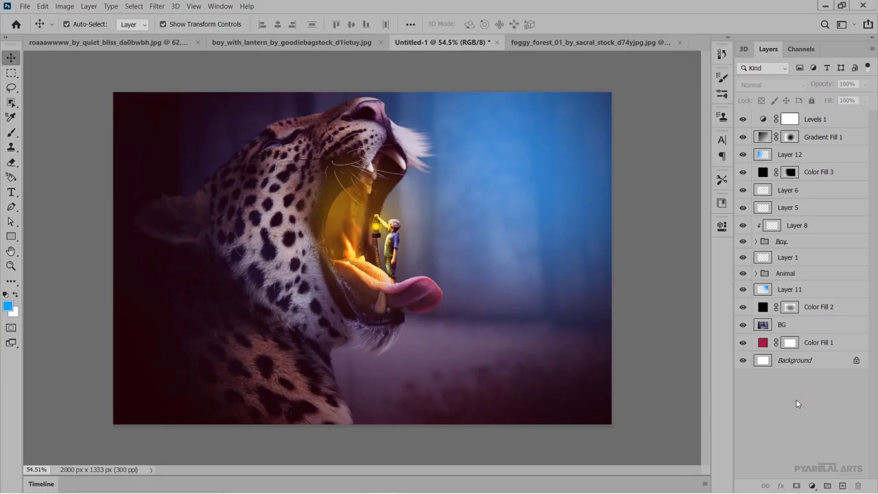
- Hide the Levels 1 grade and select the Gradient Fill 1 layer
left_click(817, 120)
left_click(743, 118)
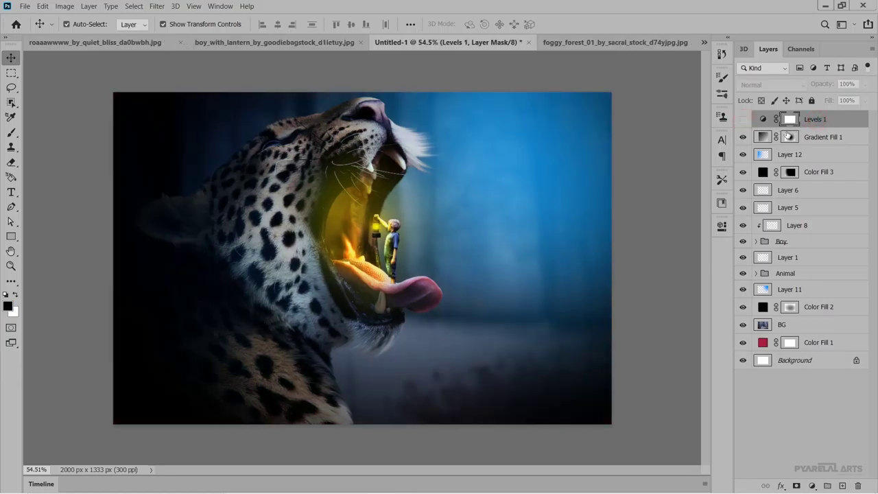
left_click(816, 138)
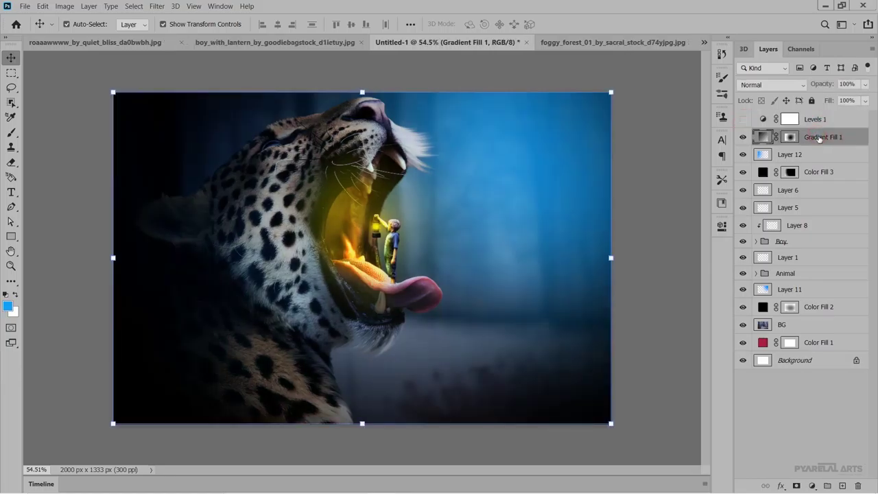
- Add a Color Balance adjustment with midtones at -8 cyan, -19 magenta, +4 blue
left_click(813, 486)
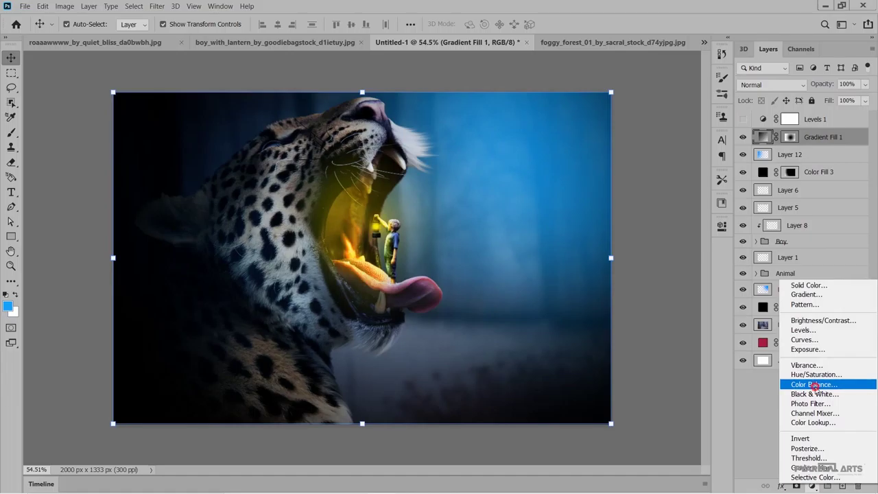
left_click(814, 385)
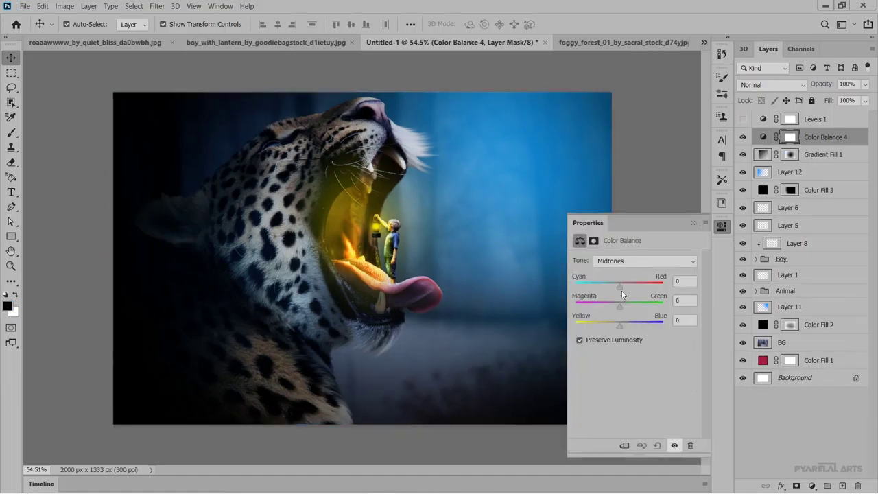
mouse_move(618, 285)
left_mouse_down()
mouse_move(629, 288)
mouse_move(617, 292)
mouse_move(621, 325)
left_mouse_up()
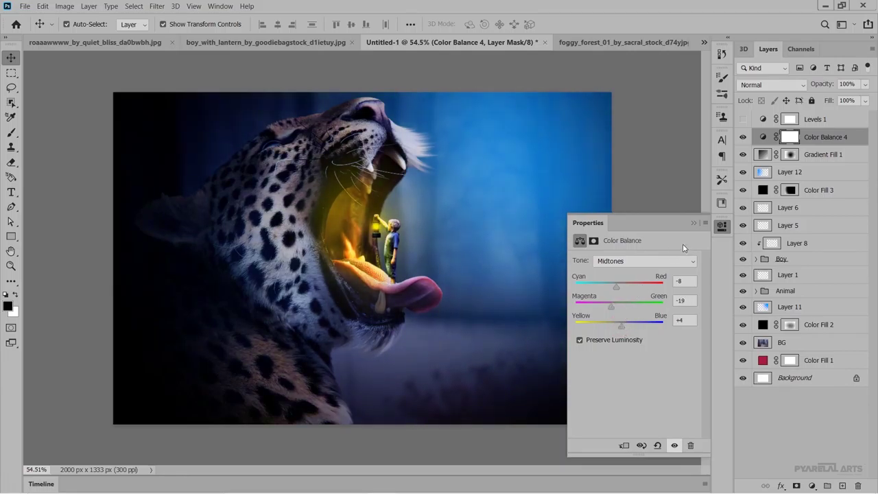
left_click(695, 223)
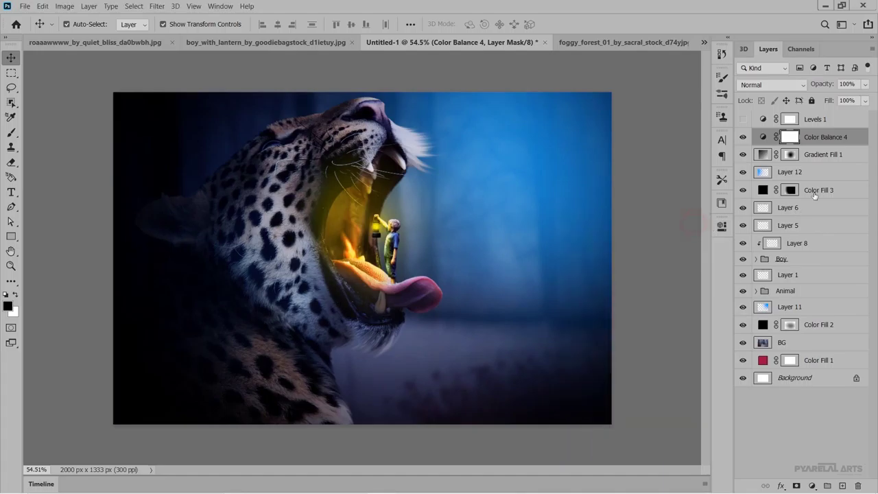
- Delete the Color Balance 4 adjustment layer and reselect Gradient Fill 1
left_click(832, 155)
left_click(834, 139)
key("Delete")
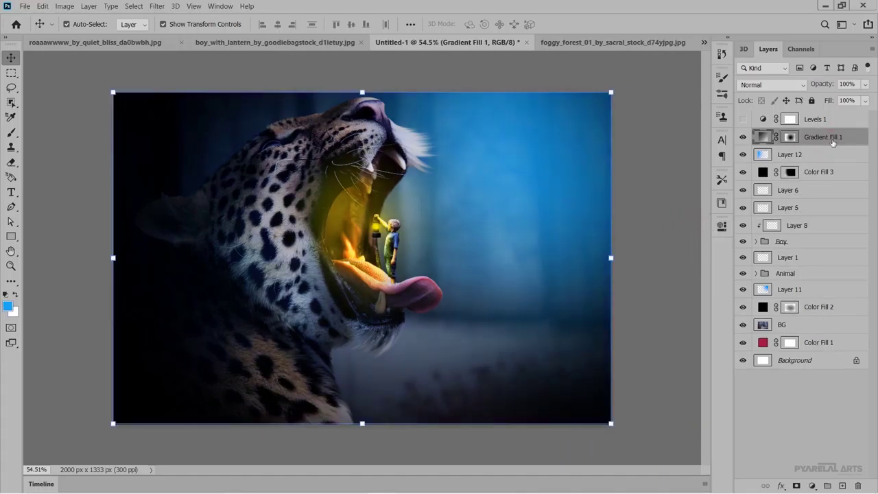
left_click(803, 389)
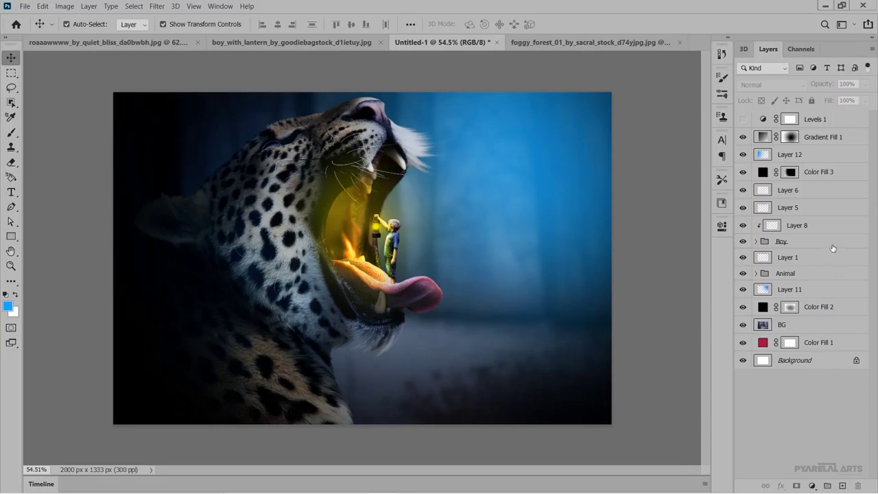
left_click(837, 137)
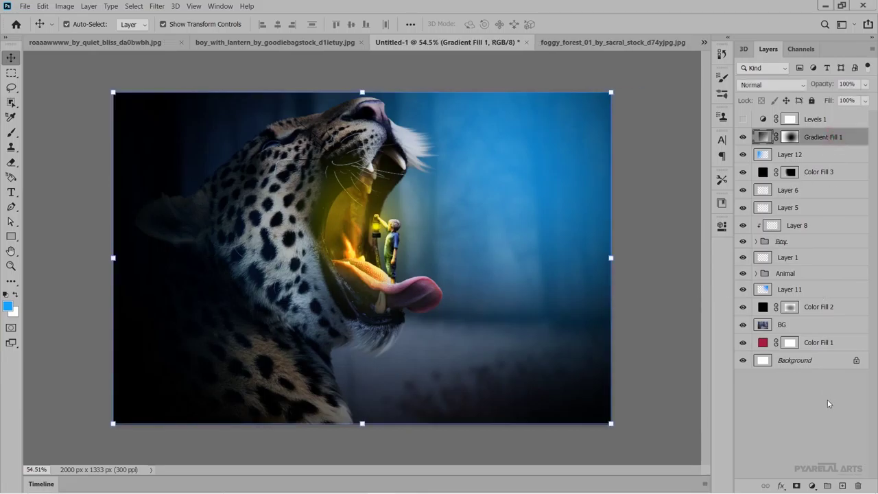
- Add a new empty Layer 13 and try a bright blue brush stroke at 100% opacity, then undo it
left_click(848, 485)
left_click(11, 132)
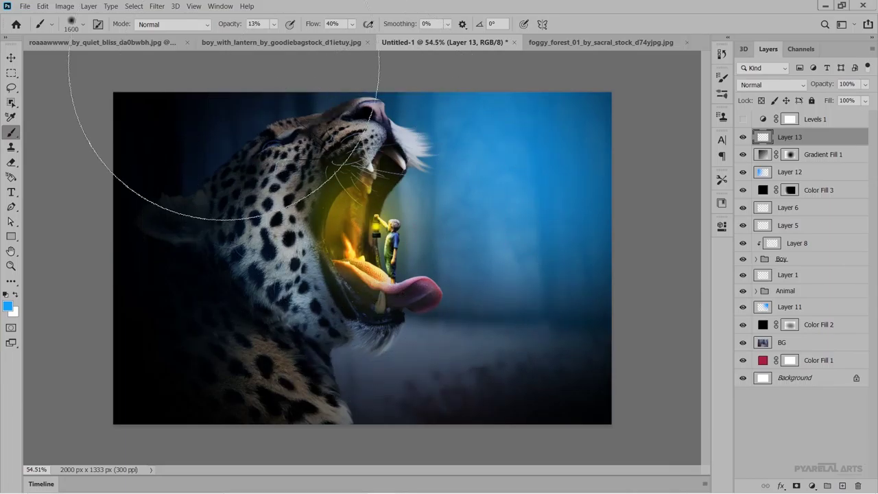
left_click_drag(221, 24, 357, 24)
key("ctrl+minus")
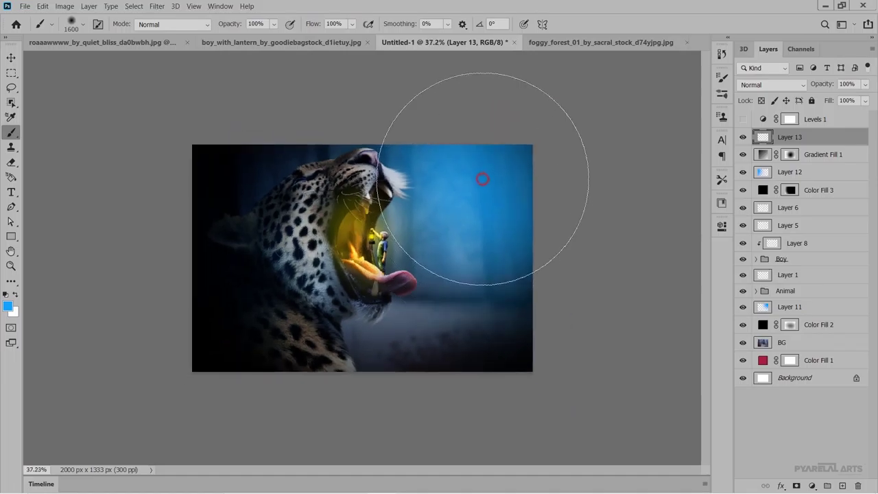
left_click(482, 178)
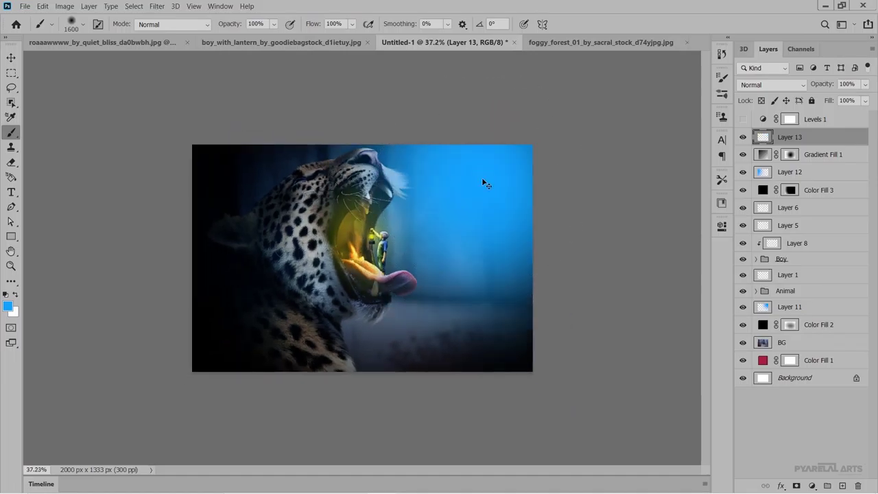
key("ctrl+z")
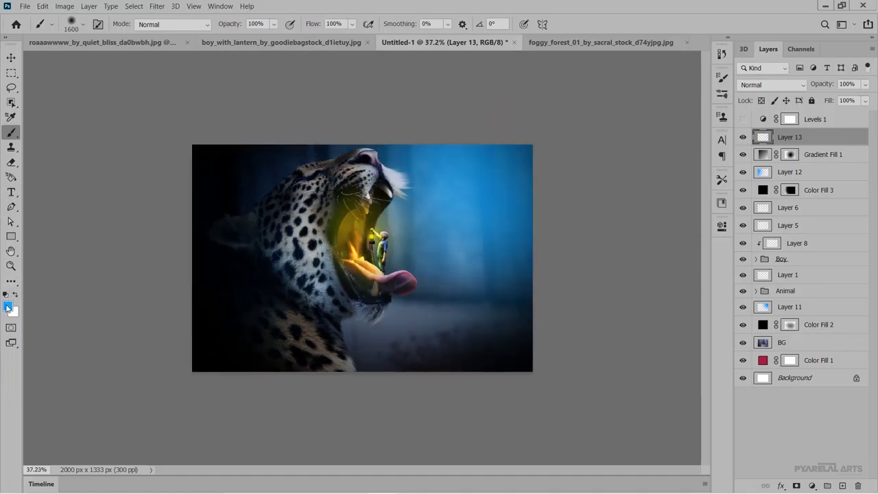
- Choose a pale blue-white foreground and paint a soft glow top right with a 1900-px brush
left_click(8, 305)
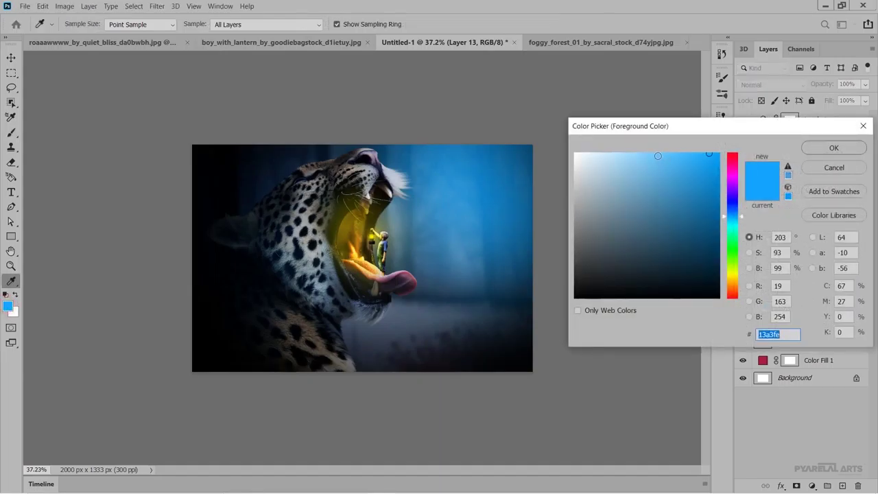
left_click_drag(659, 155, 578, 152)
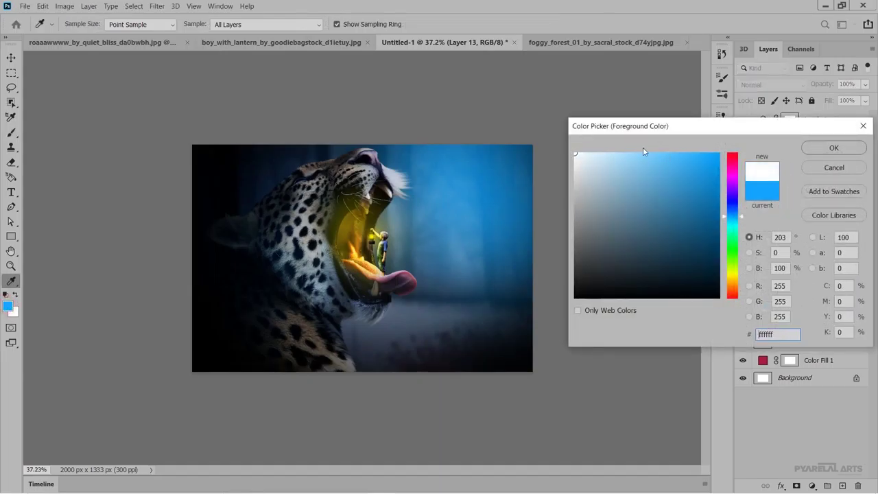
left_click(833, 148)
left_click(484, 145)
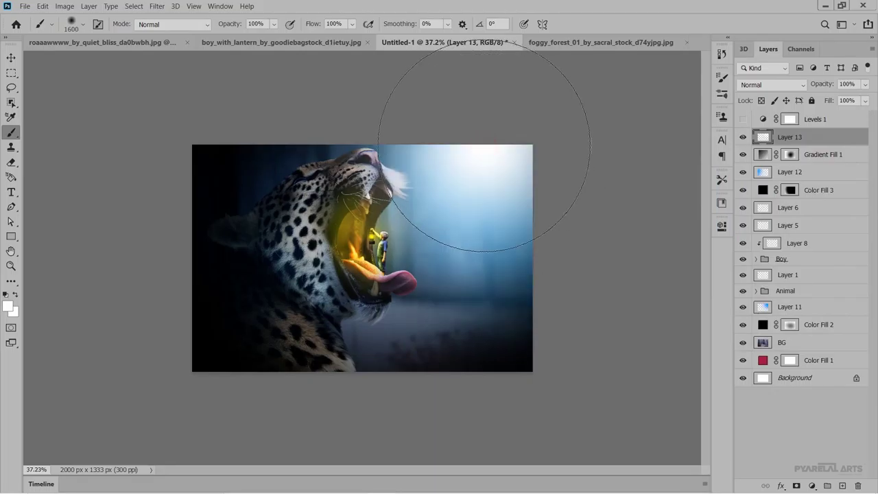
key("ctrl+z")
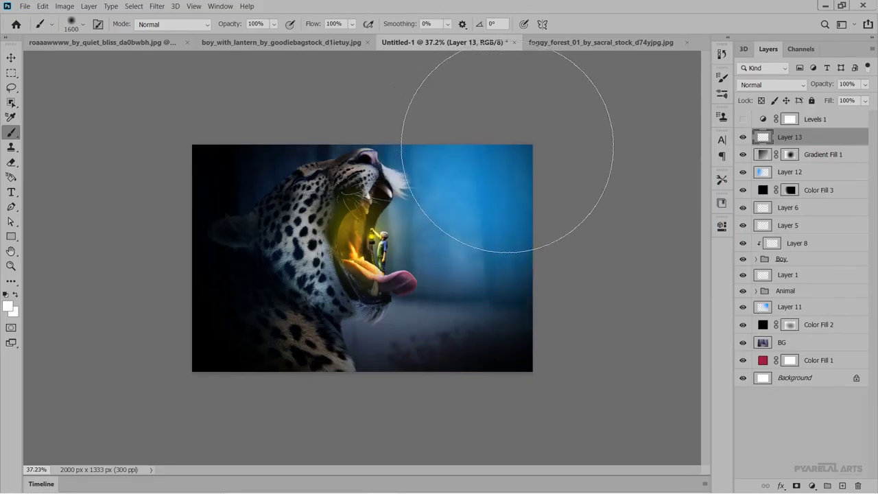
left_click(508, 147)
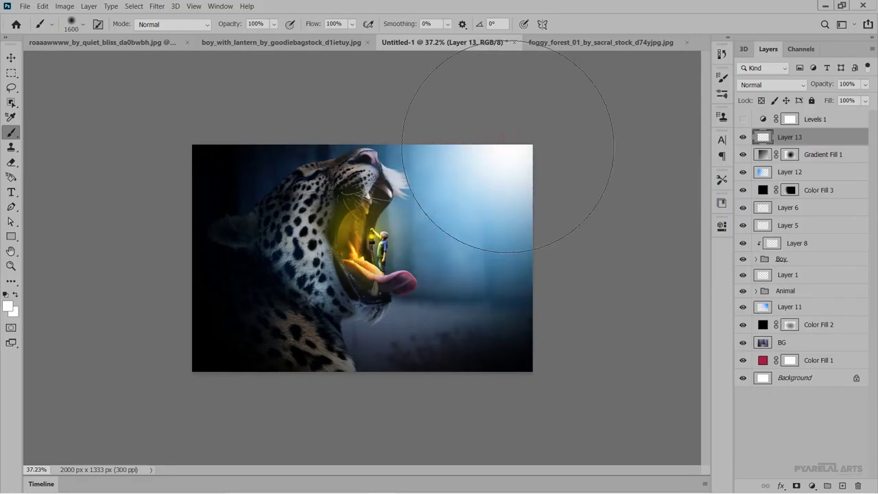
key("bracketright")
key("bracketright")
key("bracketright")
left_click(508, 147)
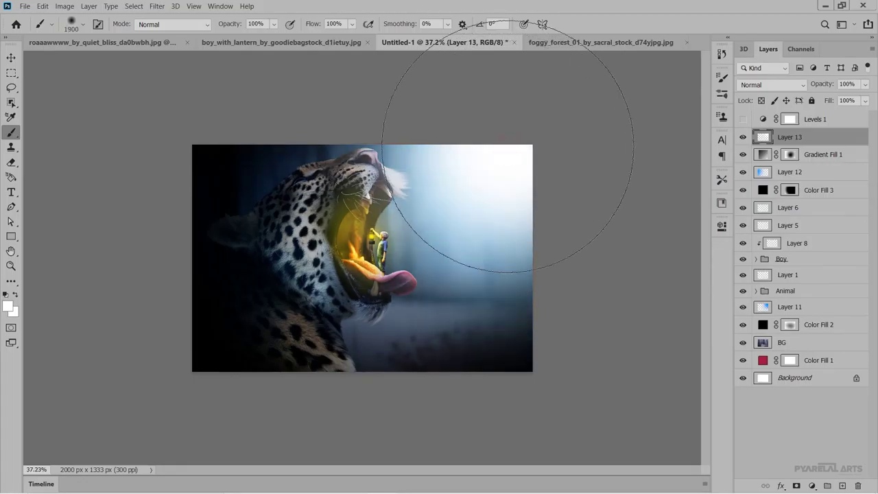
key("ctrl+z")
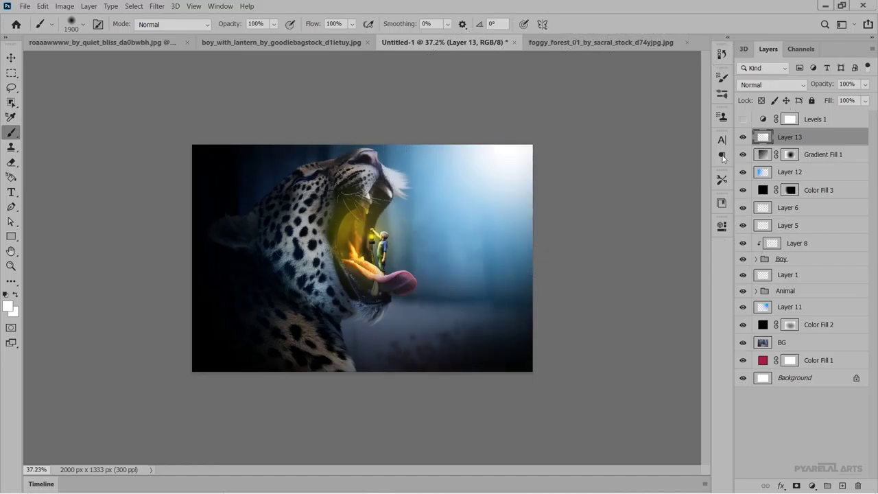
- Set Layer 13 to Screen and paint 60% glow beside the mouth and upper right, then lower its opacity
left_click(760, 85)
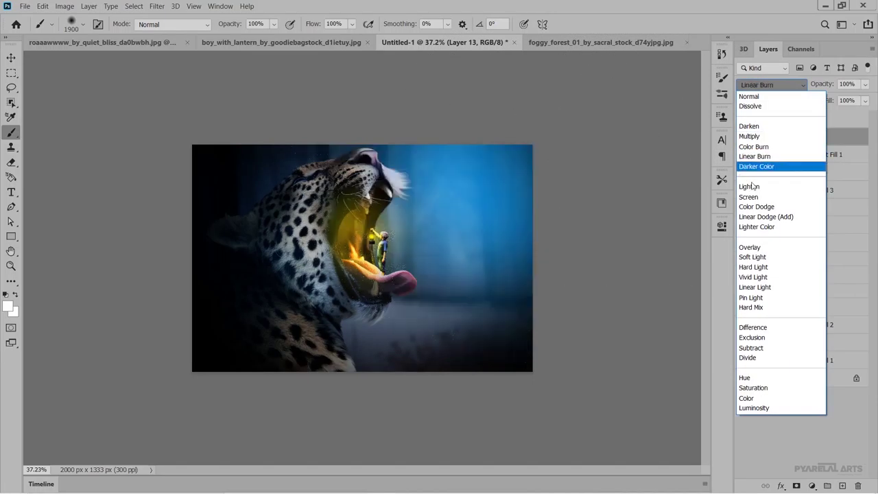
left_click(749, 198)
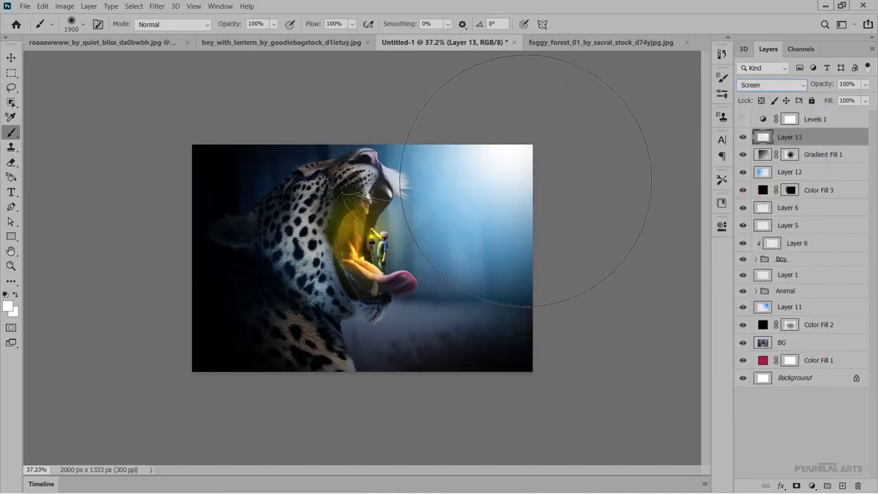
left_click(547, 135)
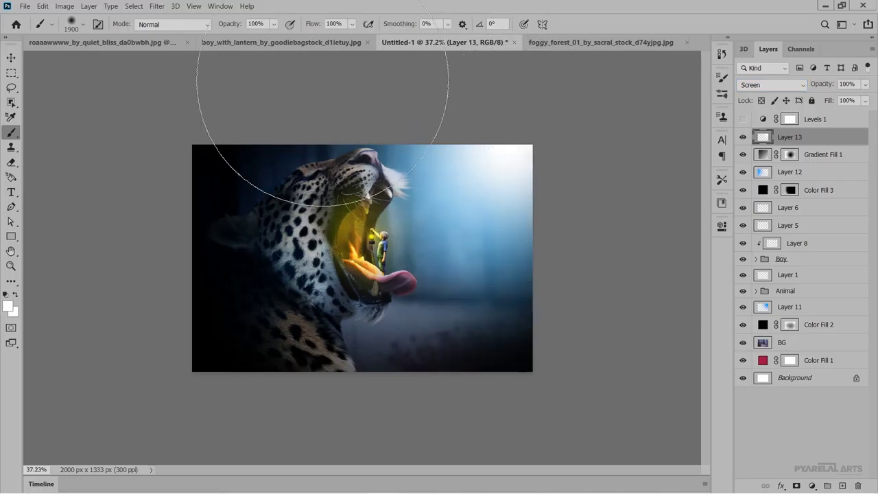
left_click_drag(234, 27, 210, 29)
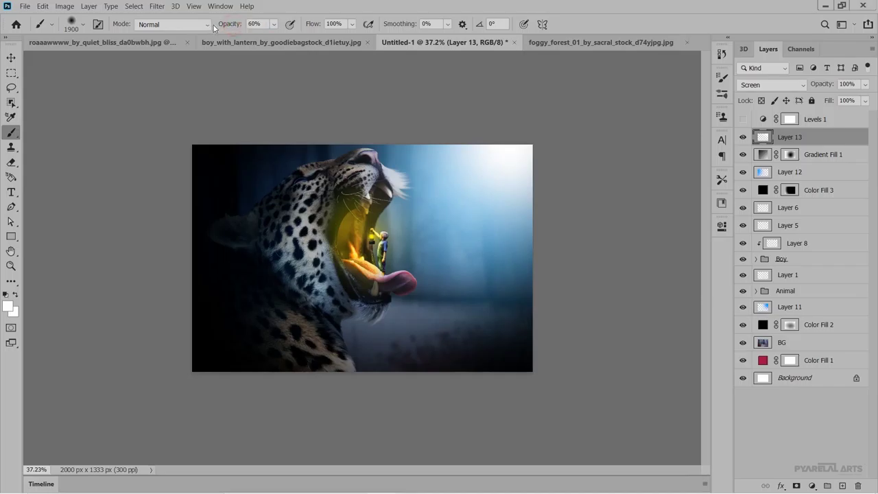
left_click(497, 176)
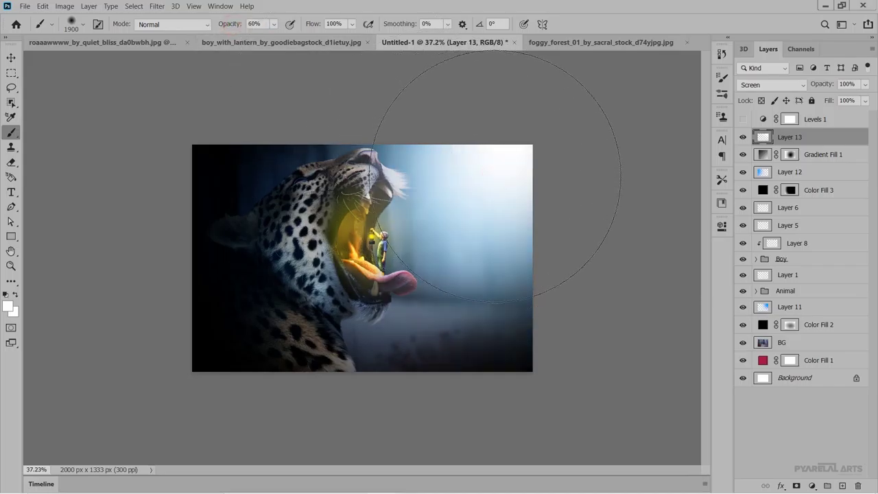
key("ctrl+plus")
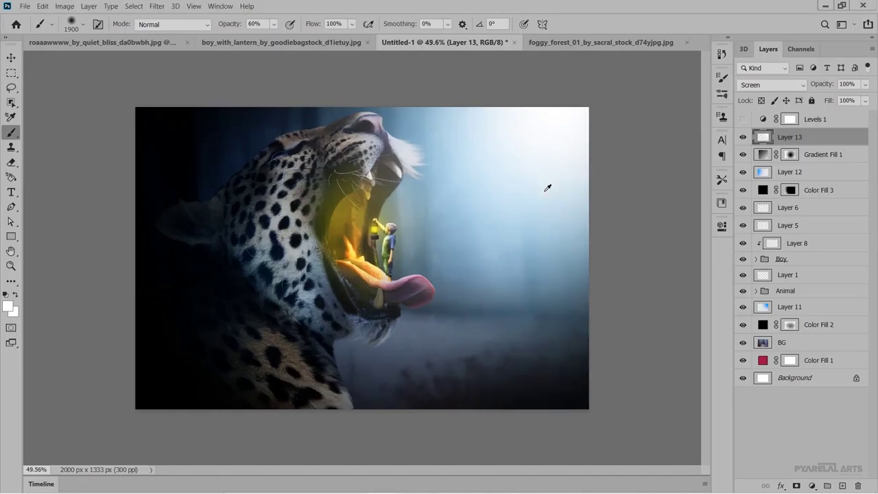
key("ctrl+minus")
left_click(546, 197)
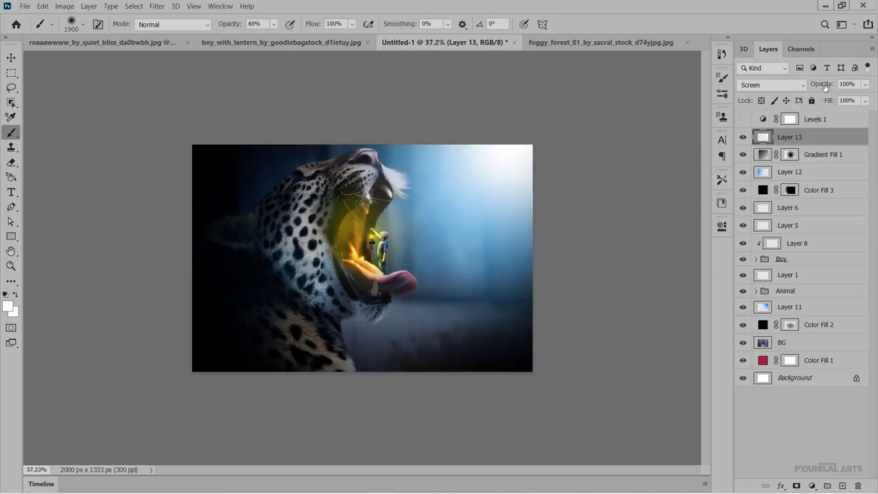
mouse_move(824, 84)
left_mouse_down()
mouse_move(817, 86)
mouse_move(828, 85)
left_mouse_up()
- Toggle the Gradient Fill 1 vignette off and on to compare the new glow
left_click(11, 57)
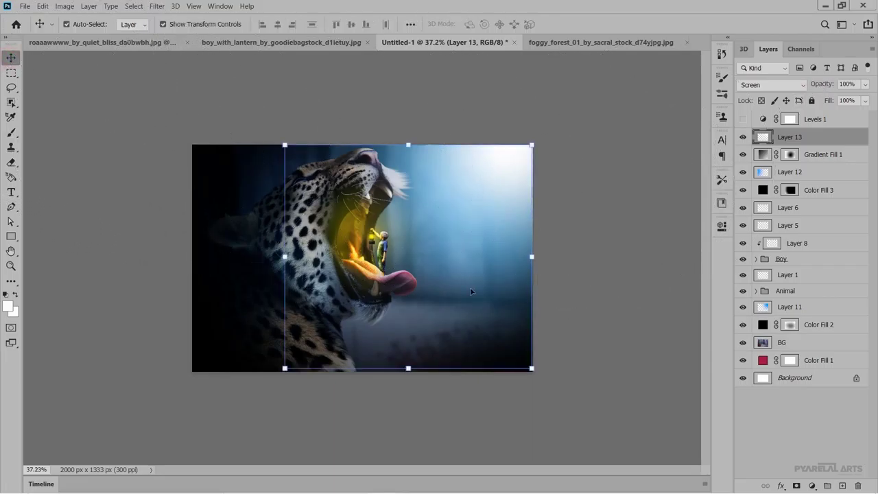
left_click(580, 309)
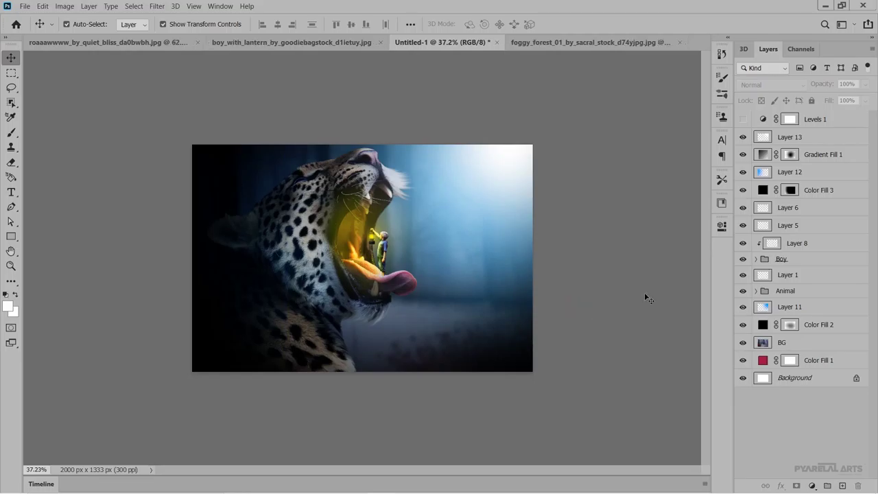
left_click(742, 156)
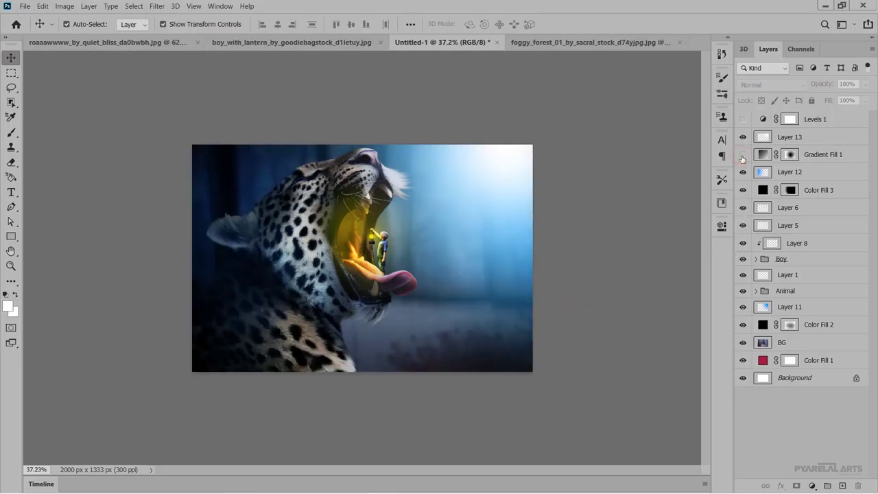
left_click(742, 155)
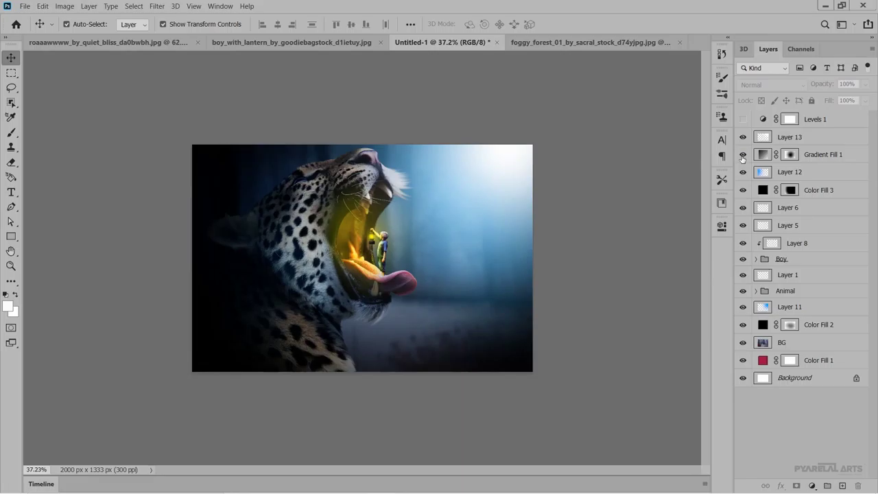
- Set the vignette gradient's right stop to a muted blue sampled from the image
double_click(763, 154)
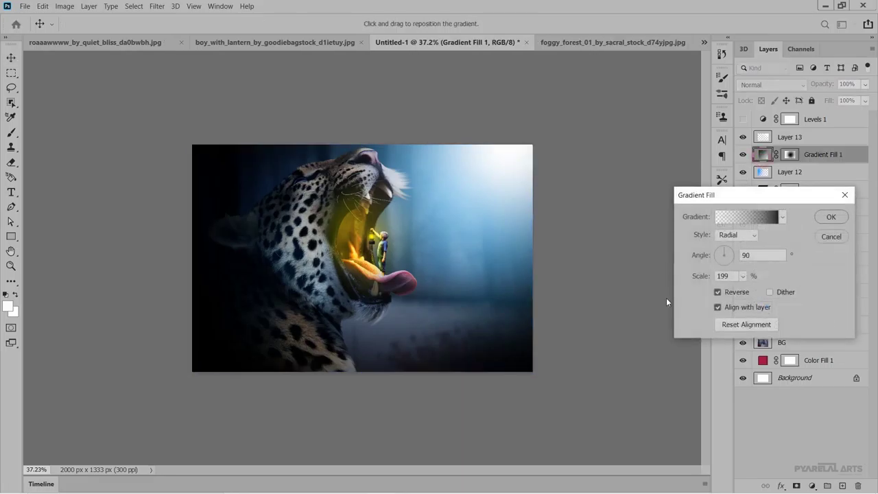
left_click(741, 218)
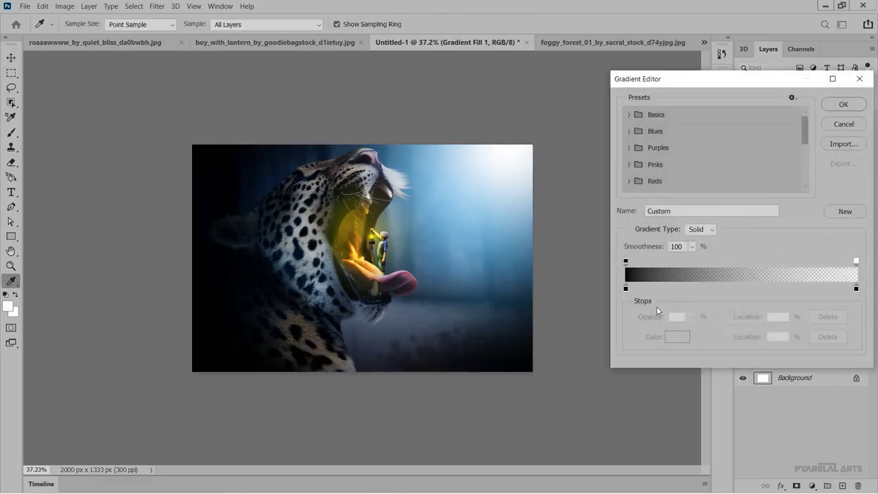
left_click(626, 289)
left_click(857, 289)
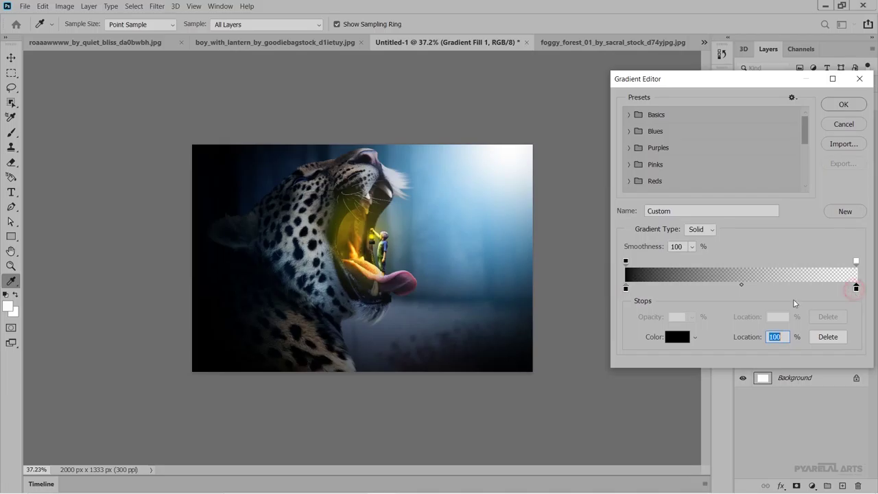
left_click(678, 337)
left_click(443, 275)
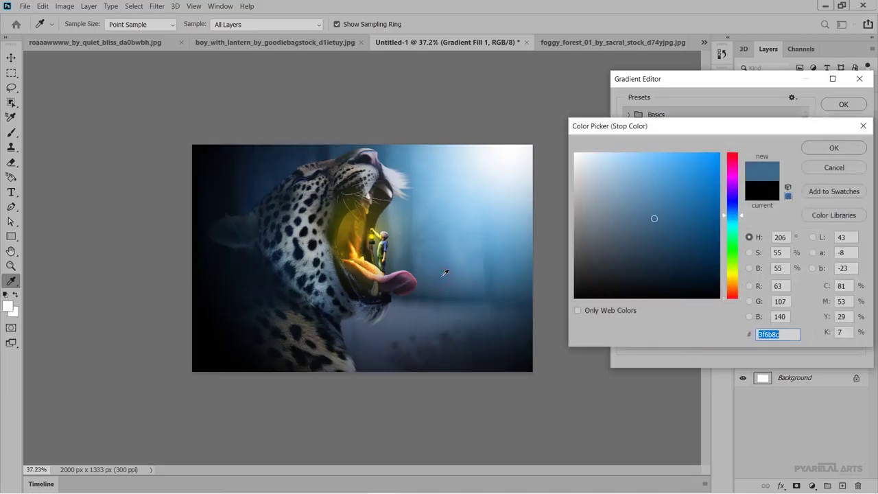
left_click(834, 147)
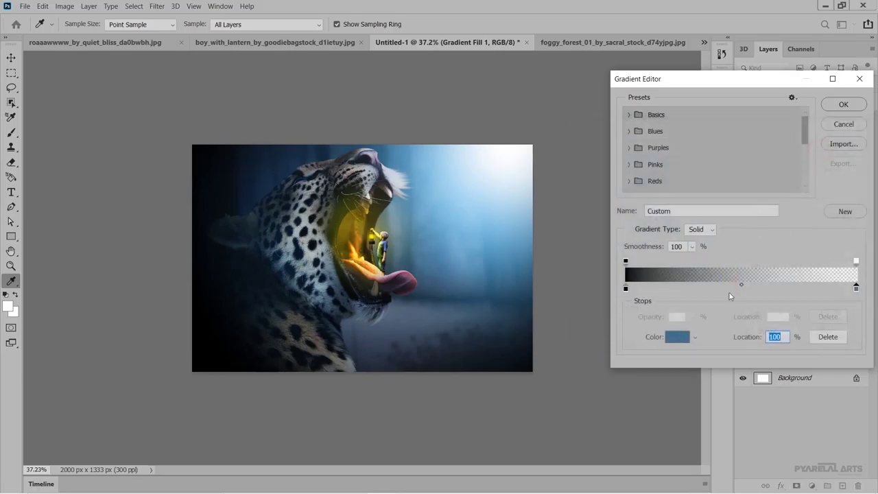
- Change the gradient's left black stop to deep navy 020e16 and apply the gradient fill
left_click(626, 289)
left_click(677, 337)
left_click(444, 231)
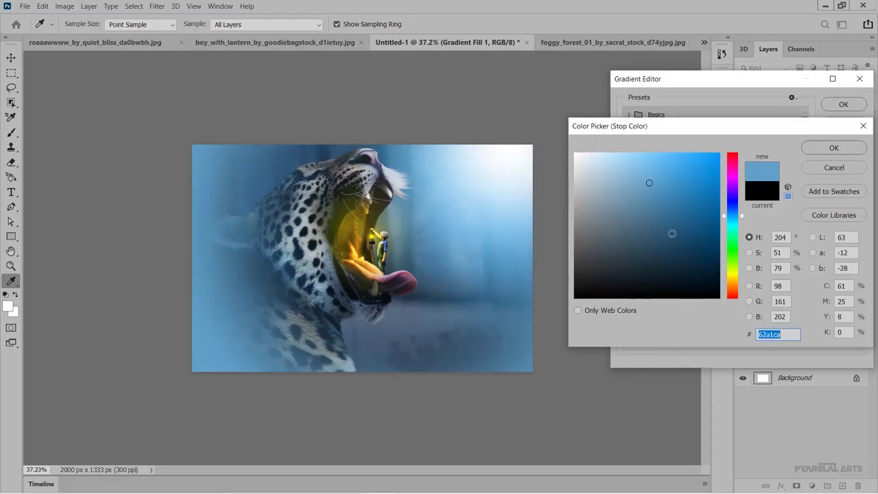
left_click_drag(672, 236, 696, 278)
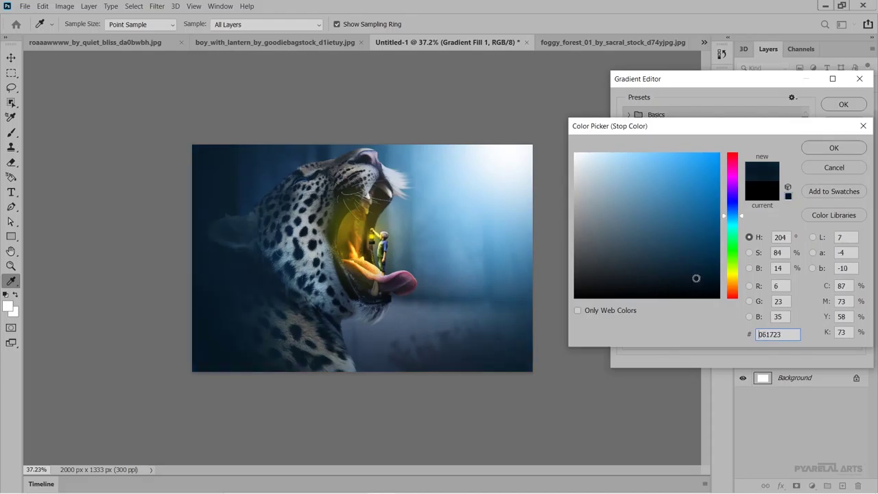
mouse_move(696, 278)
left_mouse_down()
mouse_move(697, 269)
mouse_move(711, 287)
left_mouse_up()
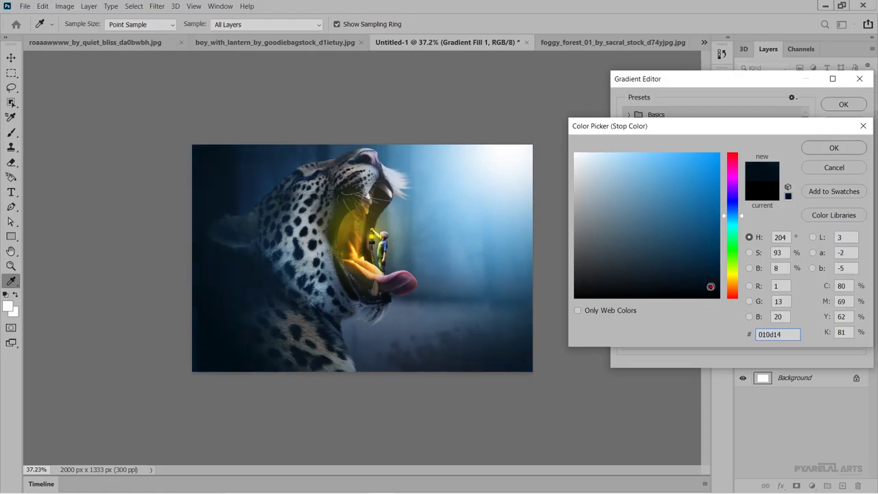
left_click_drag(711, 287, 709, 286)
left_click(835, 151)
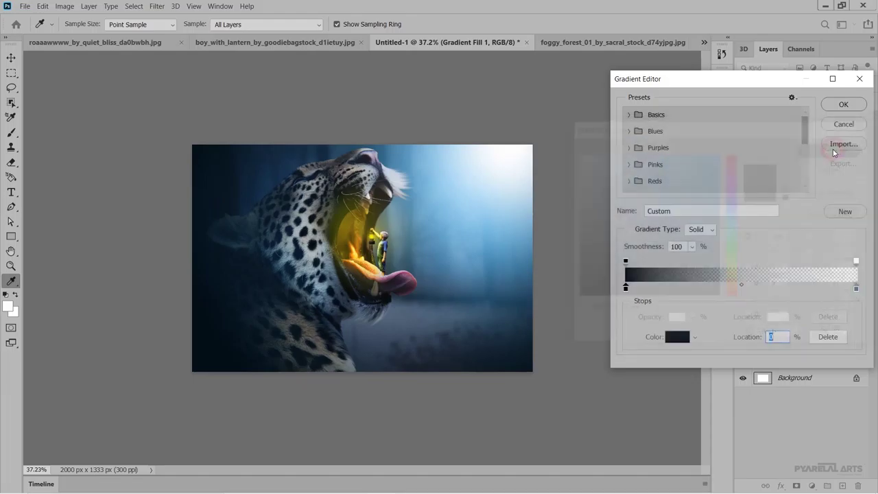
left_click(843, 105)
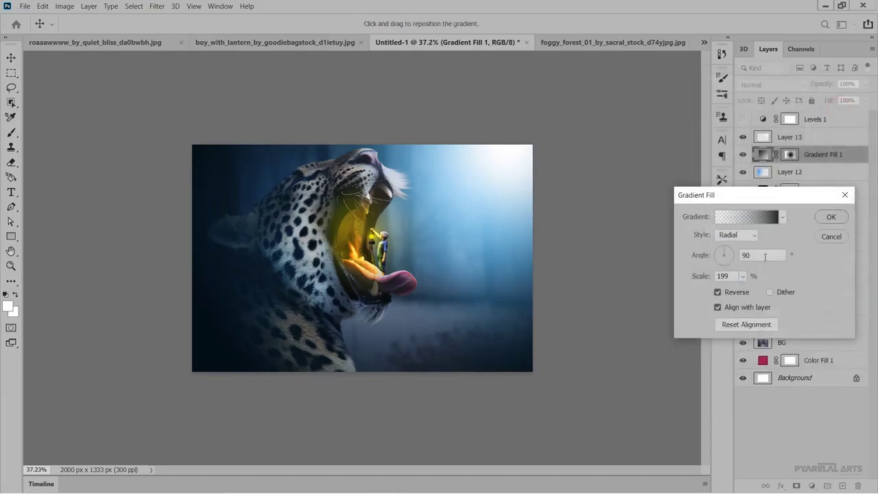
left_click(830, 217)
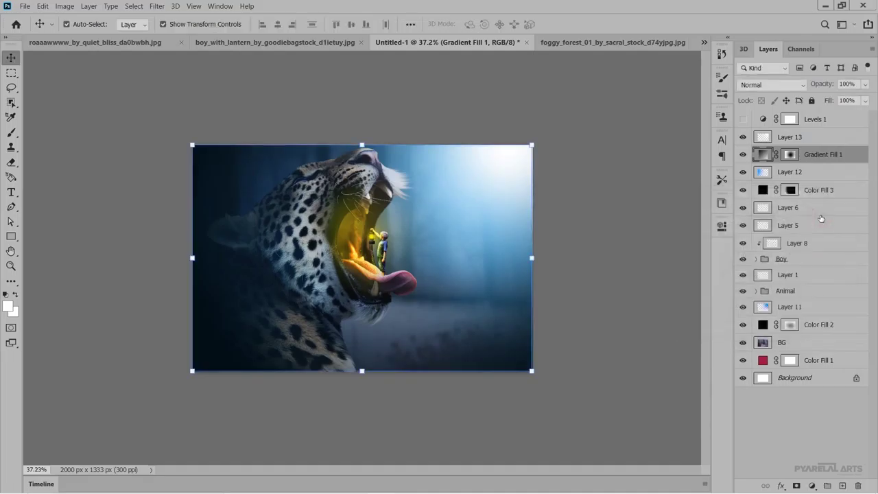
- Select Layer 13 and toggle its glow off and on to compare
left_click(671, 383)
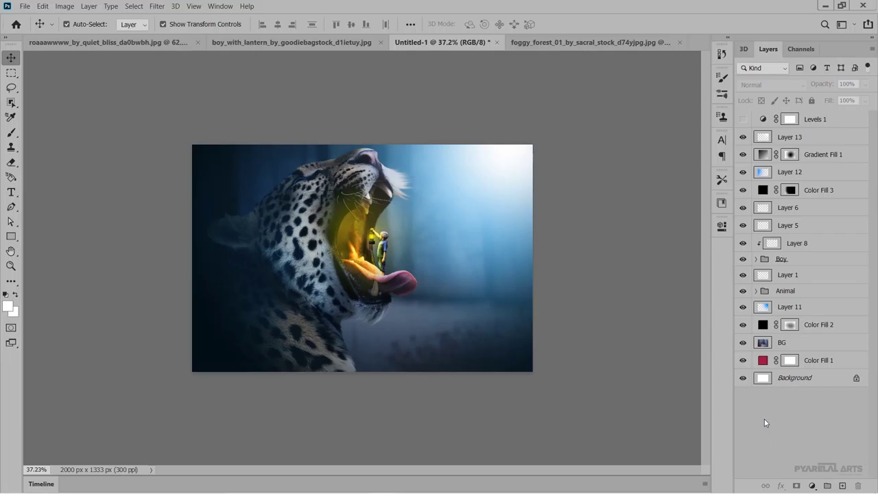
left_click(823, 143)
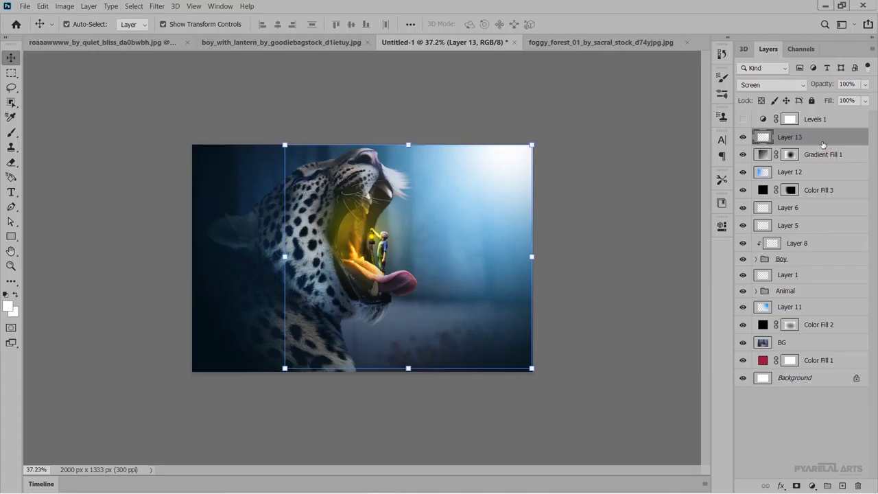
left_click(742, 137)
left_click(743, 139)
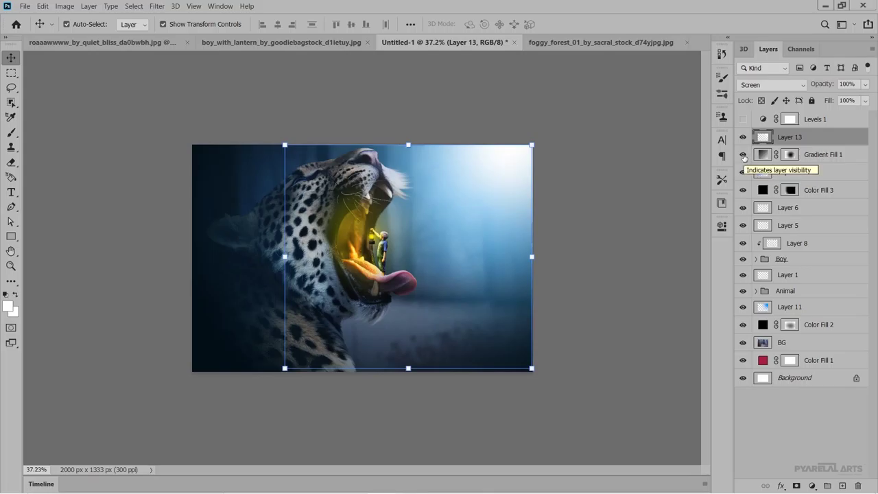
- Turn the Levels 1 grade back on, compare it on and off, and select the Levels 1 layer
left_click(742, 120)
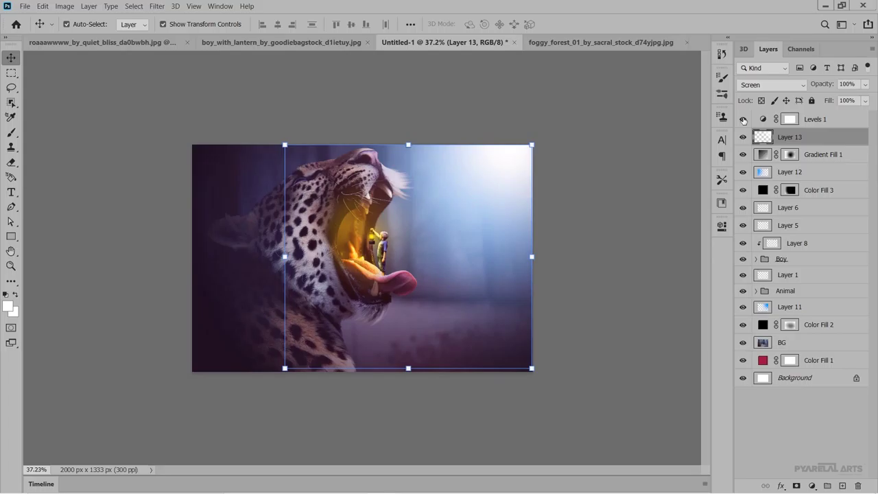
left_click(648, 267)
scroll(374, 317, "up", 3)
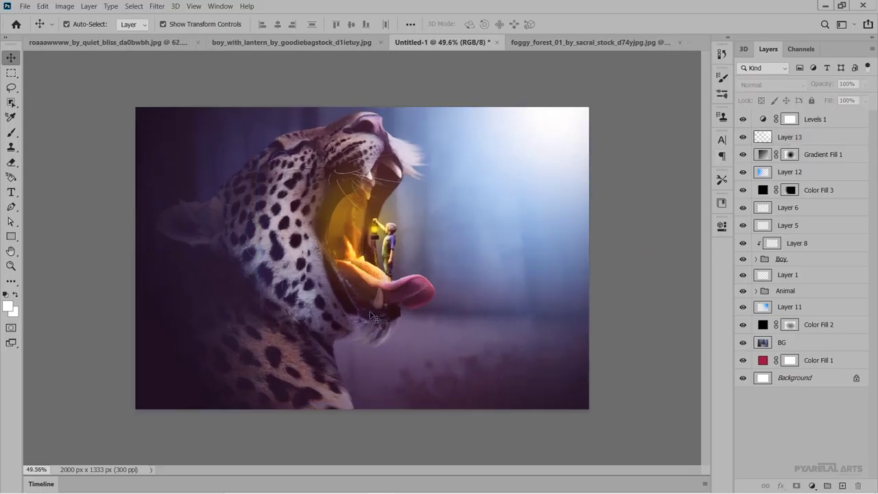
scroll(371, 317, "down", 1)
scroll(371, 317, "down", 1)
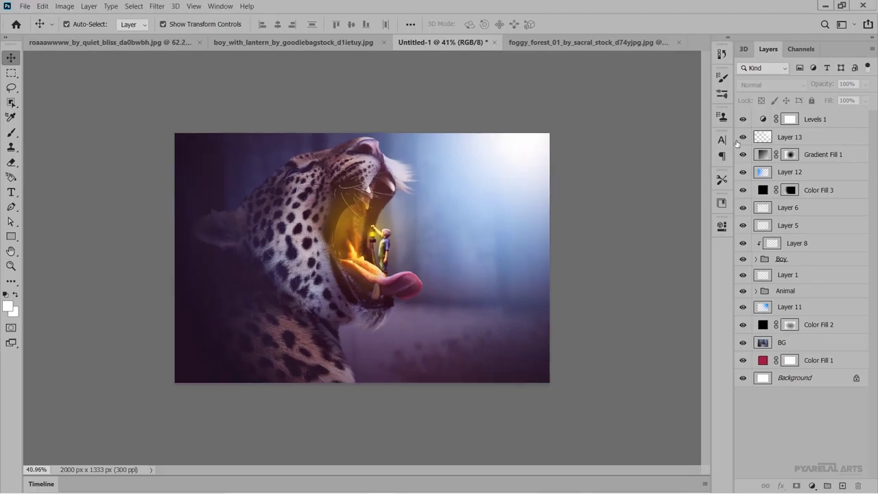
left_click(743, 119)
left_click(744, 120)
left_click(762, 119)
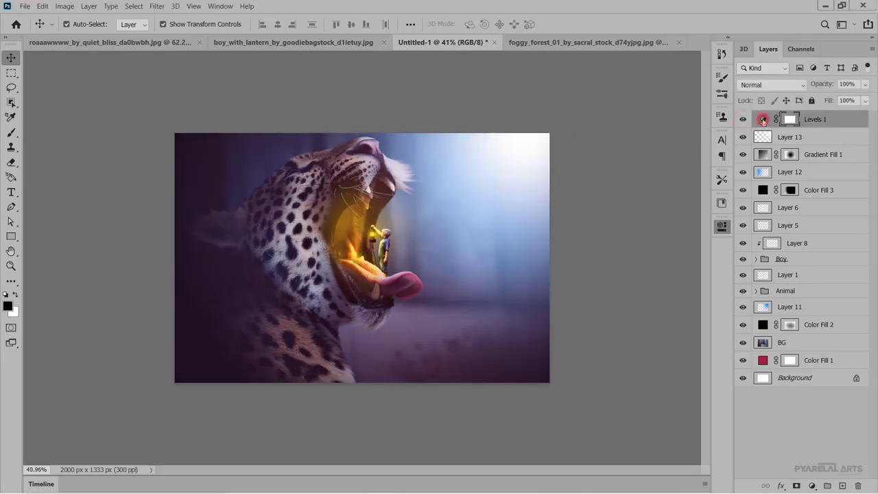
- Set the Levels 1 Red channel to output black 0, midtones 1.28 and input white 233
double_click(762, 119)
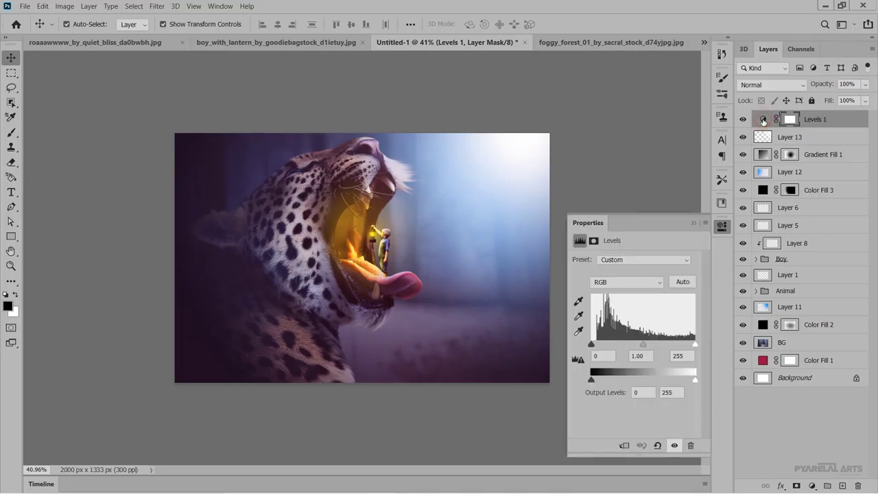
left_click(615, 287)
left_click(614, 301)
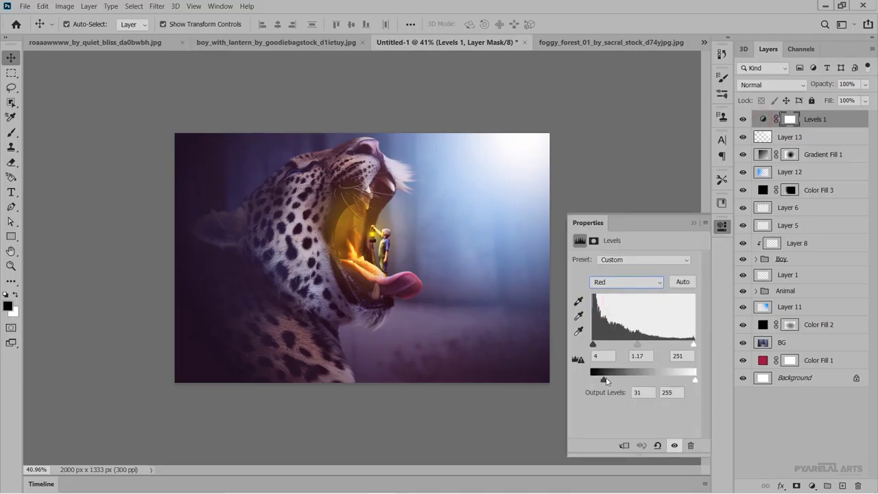
left_click_drag(607, 381, 594, 382)
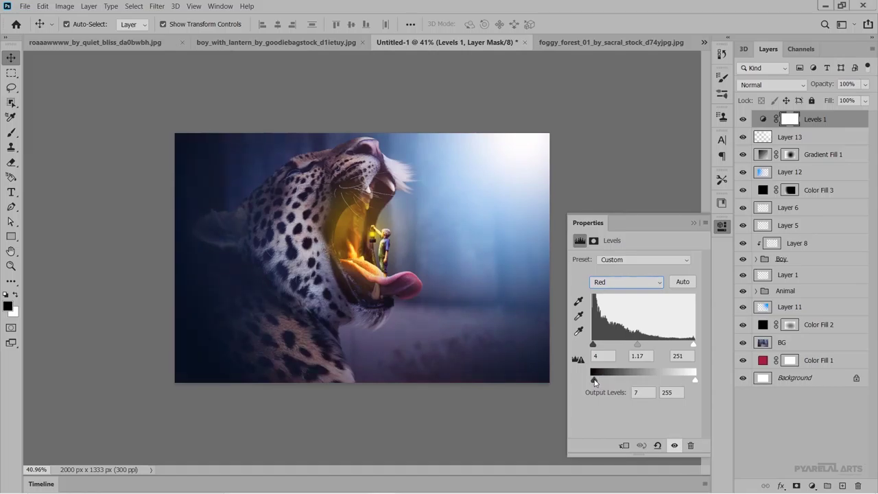
left_click_drag(594, 383, 597, 383)
left_click_drag(639, 347, 596, 349)
left_click_drag(694, 345, 689, 348)
left_click(690, 346)
mouse_move(595, 379)
left_mouse_down()
mouse_move(589, 384)
mouse_move(597, 383)
left_mouse_up()
mouse_move(695, 345)
left_mouse_down()
mouse_move(686, 347)
mouse_move(705, 343)
left_mouse_up()
left_click_drag(642, 348, 597, 348)
- Set the Blue channel to output levels 0–255 and input white 221
left_click(638, 281)
left_click(625, 327)
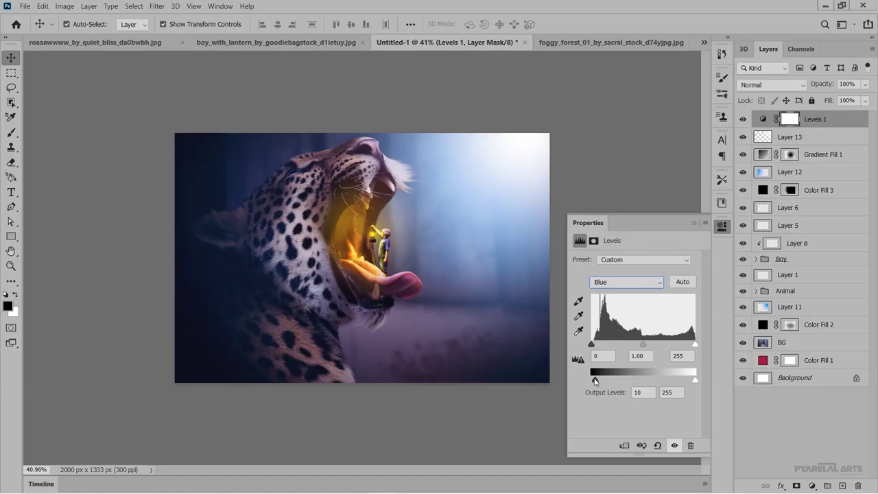
left_click_drag(591, 379, 590, 381)
mouse_move(695, 345)
left_mouse_down()
mouse_move(636, 347)
mouse_move(661, 344)
left_mouse_up()
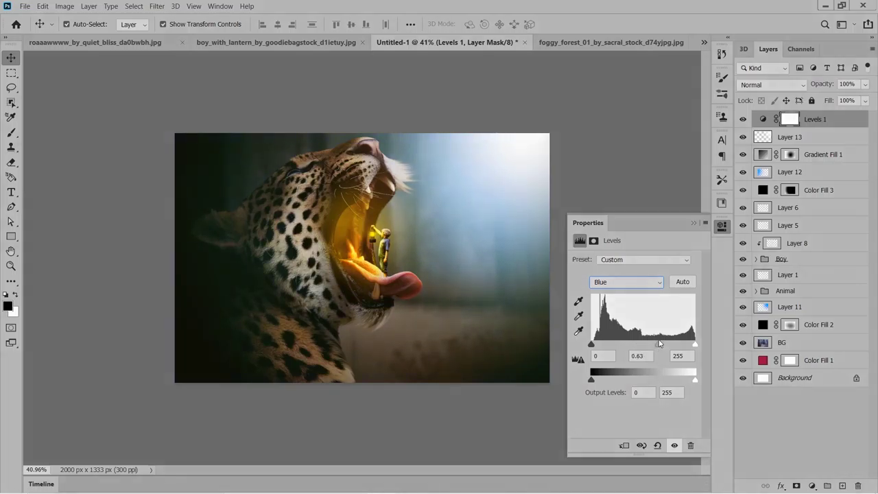